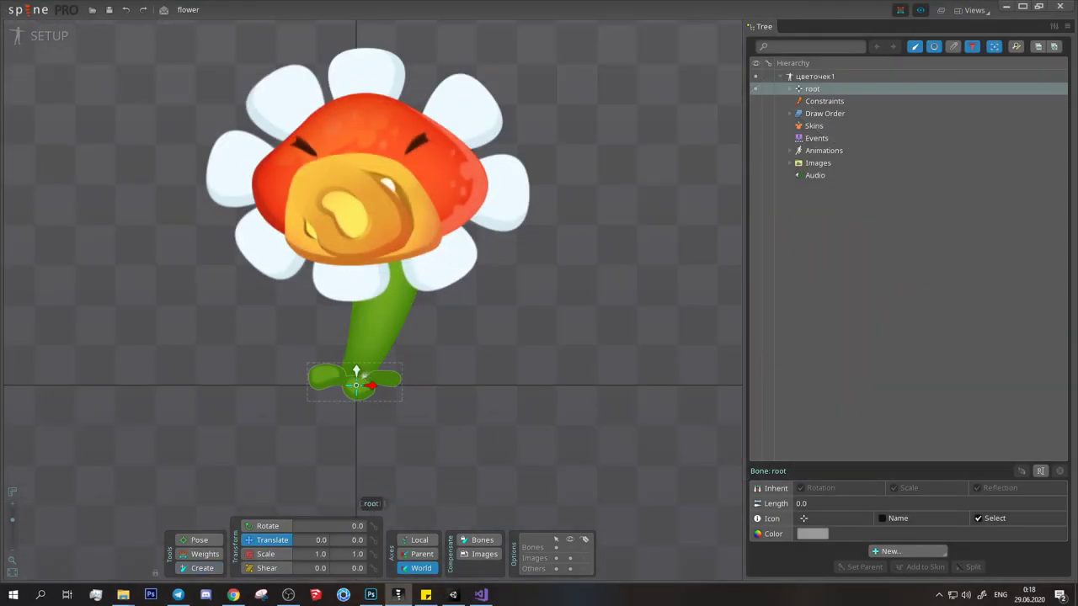
Step: Draw a second bone up the stem and a head bone across the flower face
mouse_move(374, 333)
left_mouse_down()
mouse_move(391, 282)
mouse_move(392, 213)
left_mouse_up()
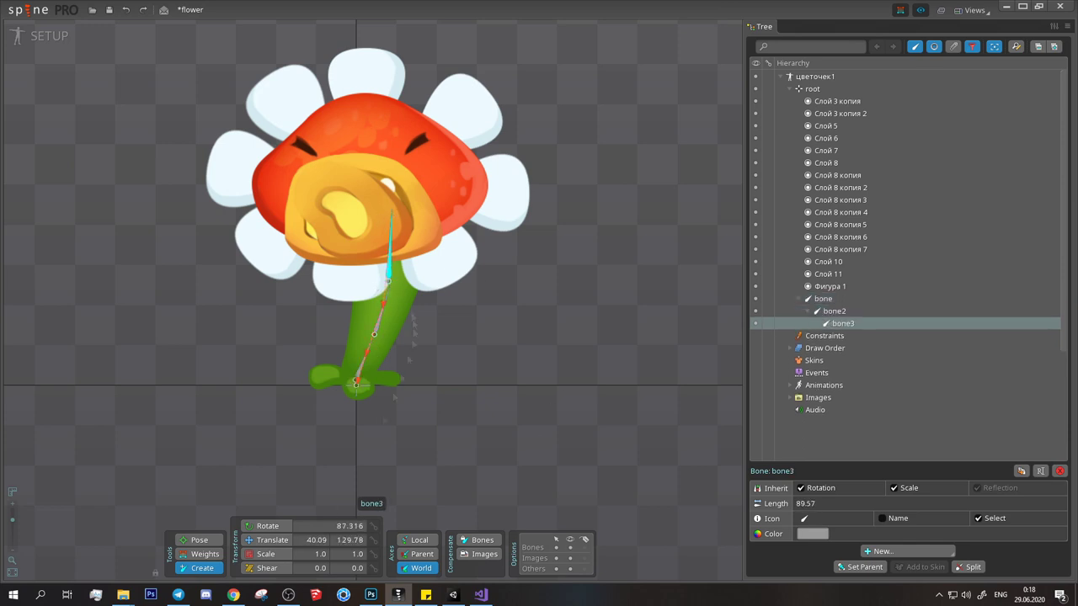
left_click_drag(371, 194, 290, 195)
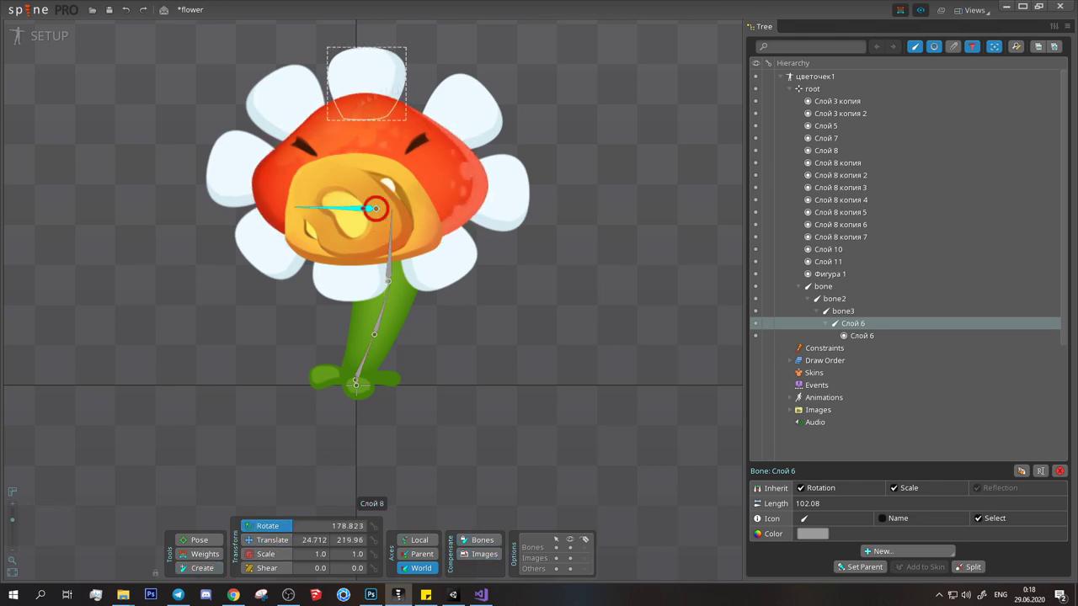
scroll(403, 244, "up", 3)
Step: Draw head-parented bones on the top, two left and lower-left petals
left_click_drag(403, 245, 401, 186)
left_click(397, 371)
left_click_drag(325, 260, 290, 219)
left_click(397, 377)
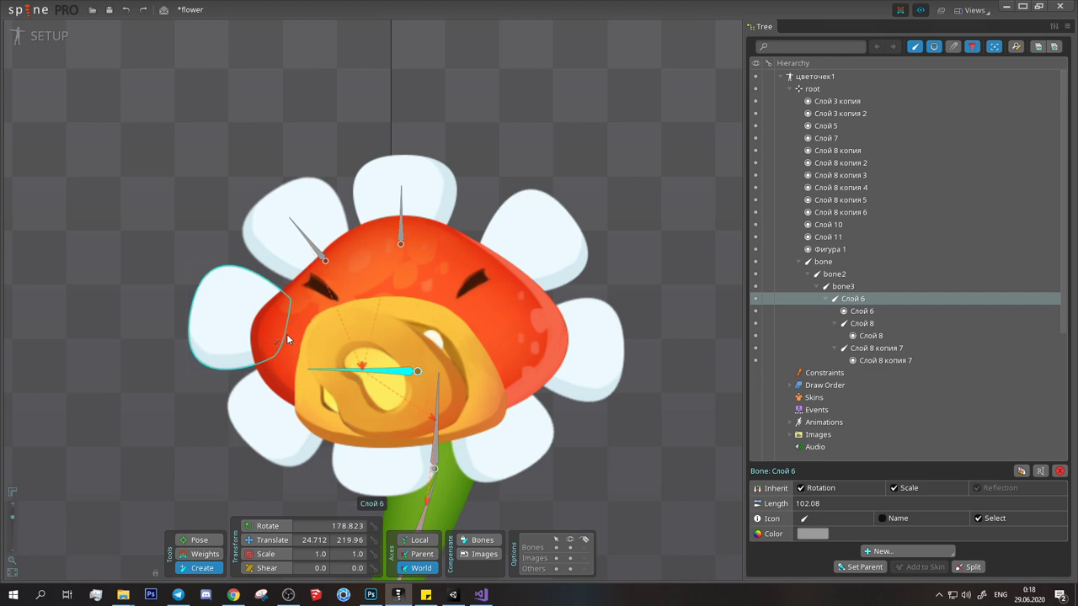
left_click_drag(286, 334, 214, 316)
left_click(397, 371)
left_click_drag(307, 379, 268, 425)
left_click(397, 371)
Step: Draw head-parented bones on the bottom, lower-right, right and upper-right petals
left_click_drag(387, 406, 387, 468)
left_click(362, 371)
left_click_drag(482, 389, 513, 447)
left_click(362, 372)
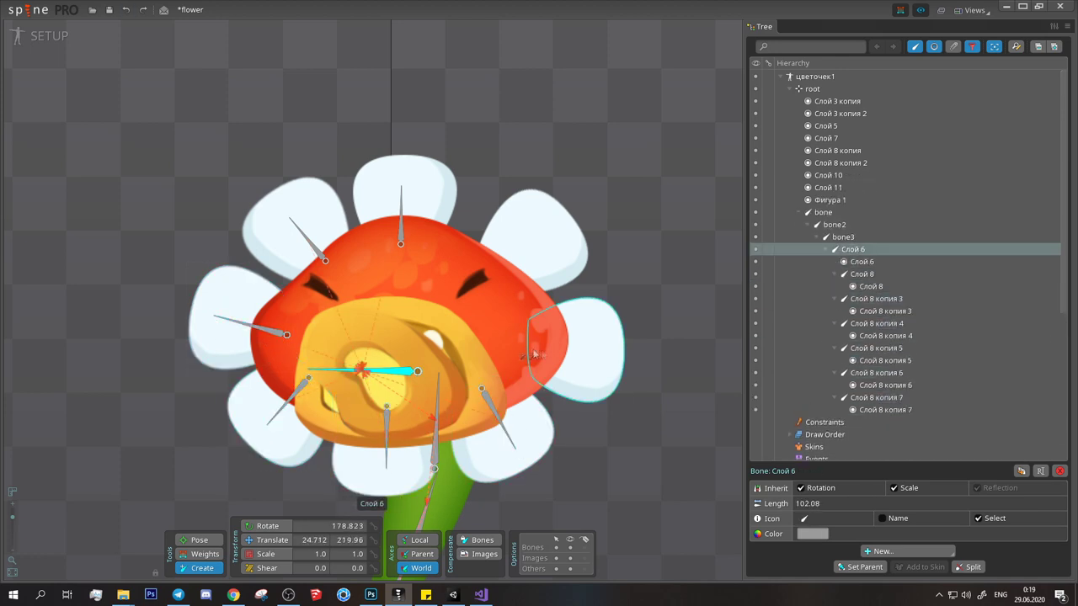
left_click_drag(530, 345, 599, 351)
left_click(362, 372)
left_click_drag(490, 278, 539, 237)
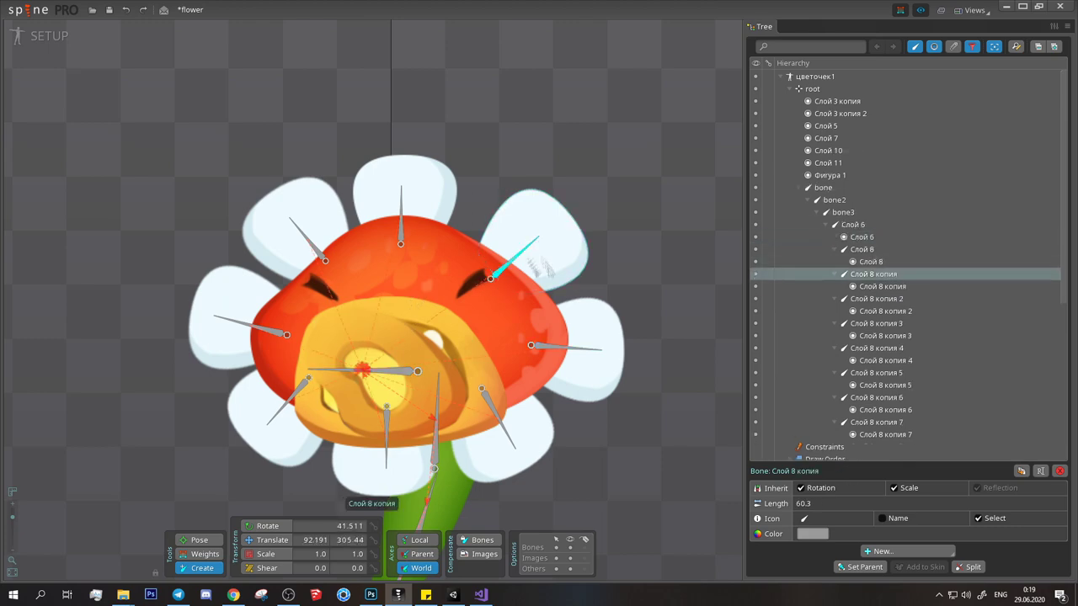
Step: Select all eight petal bones for rotation
left_click(861, 149)
left_click(876, 237, "shift")
key("c")
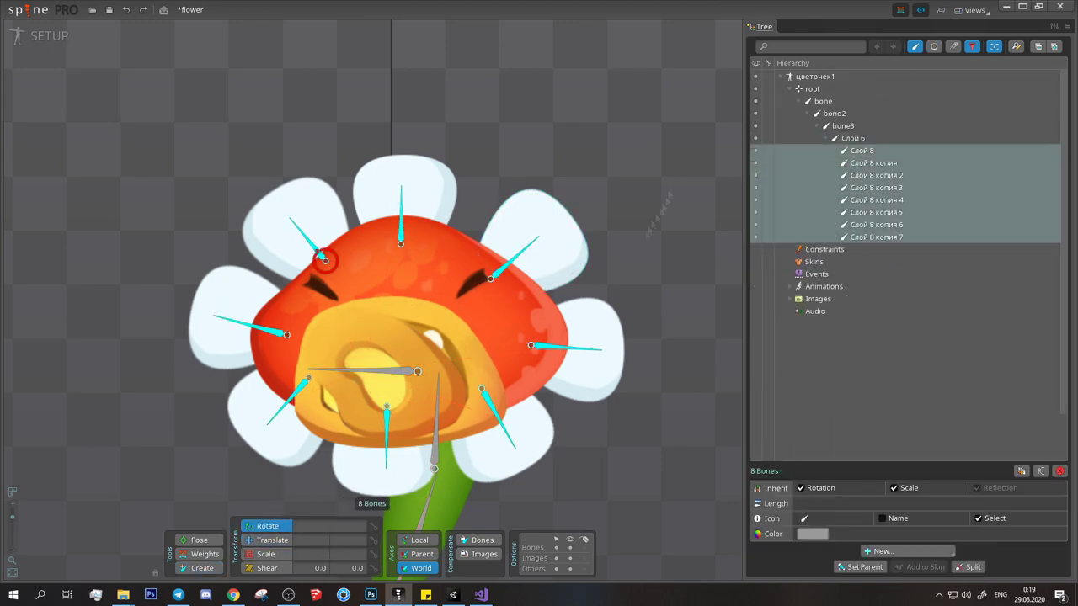
Step: Test-rotate the head and undo, then parent mouth slot Слой 3 копия to head bone Слой 6
left_click_drag(417, 370, 514, 163)
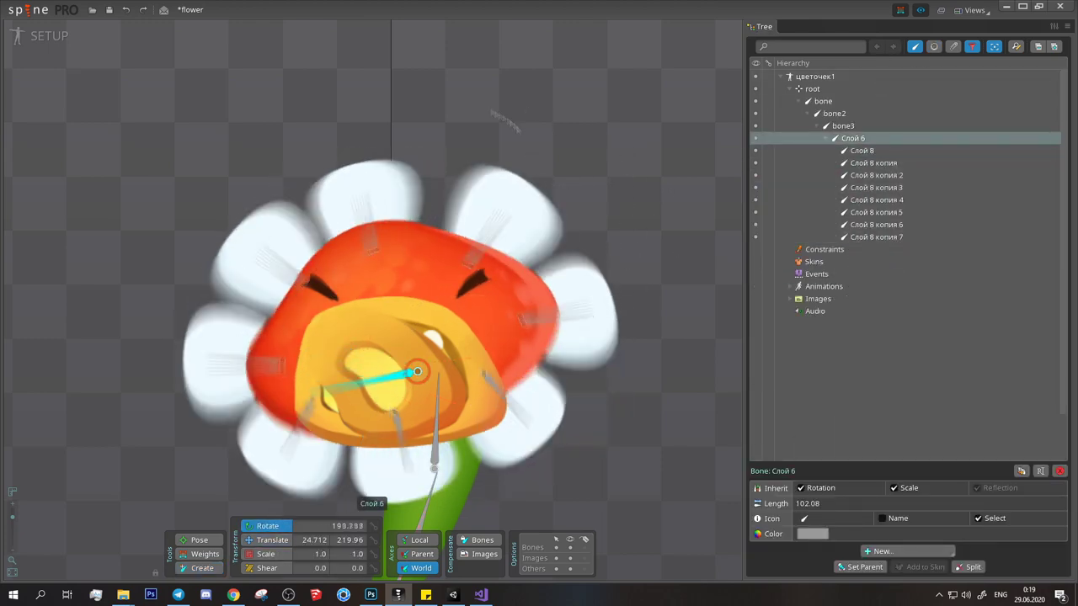
key("ctrl+z")
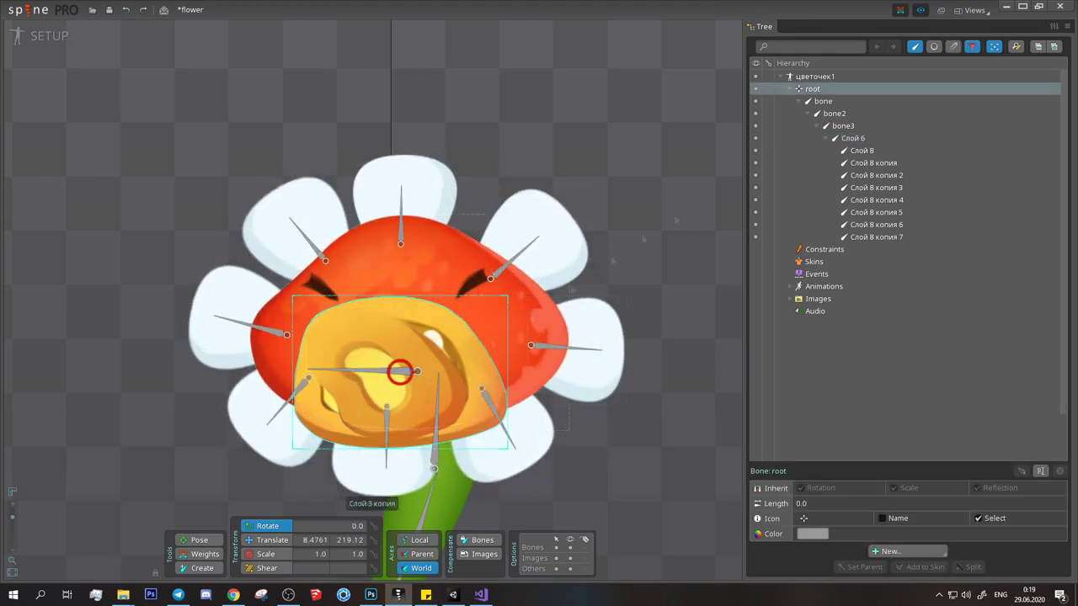
left_click(379, 381)
key("p")
left_click(379, 379)
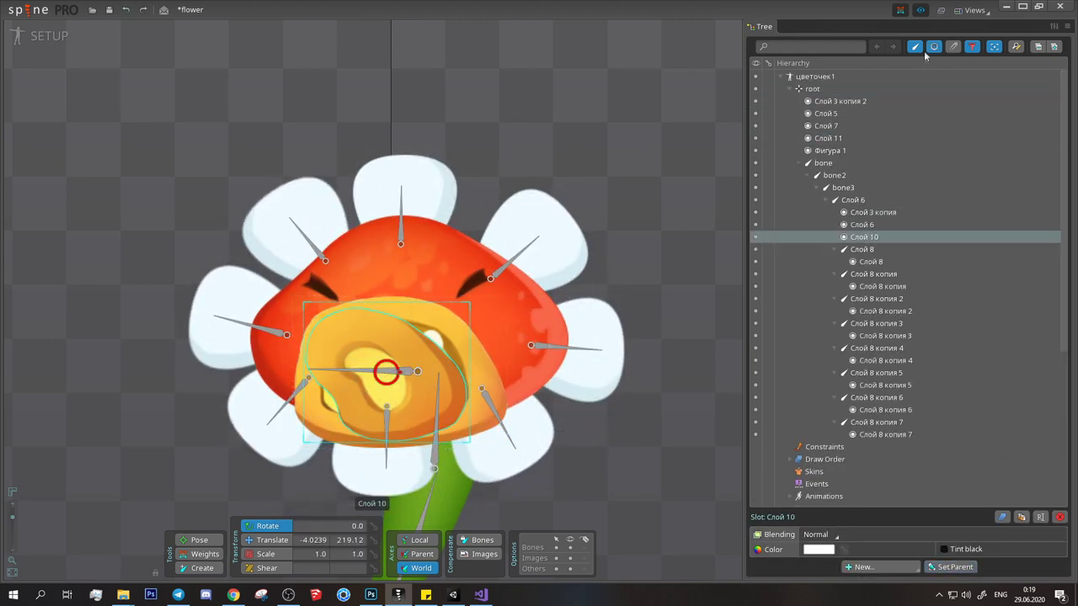
Step: Move slot Слой 3 копия 2 under head bone Слой 6 in the tree
left_click(417, 371)
left_click(384, 395)
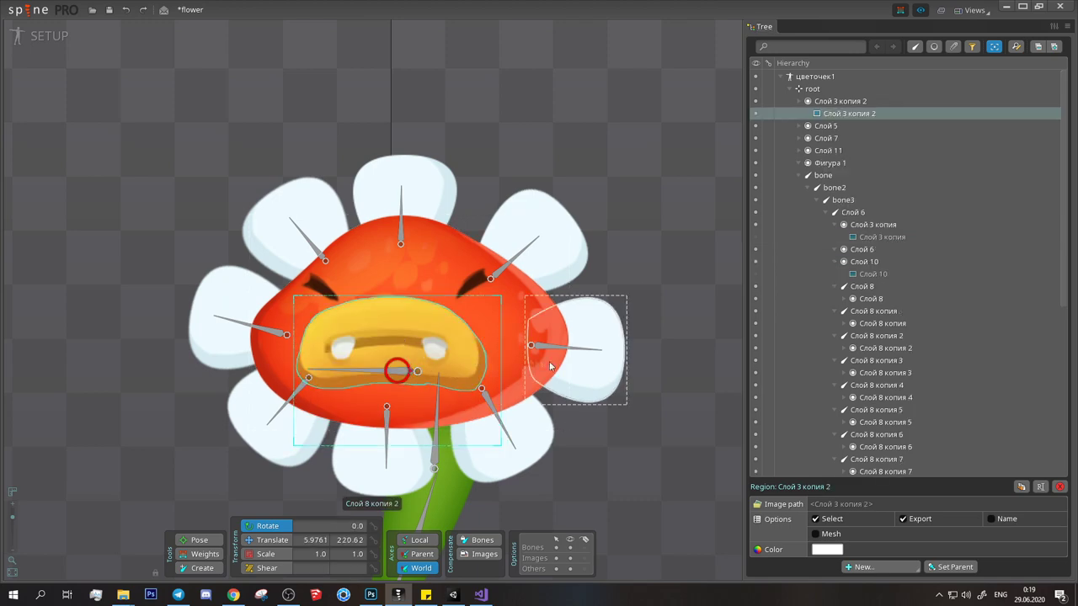
left_click(399, 371)
key("Escape")
left_click_drag(853, 102, 852, 212)
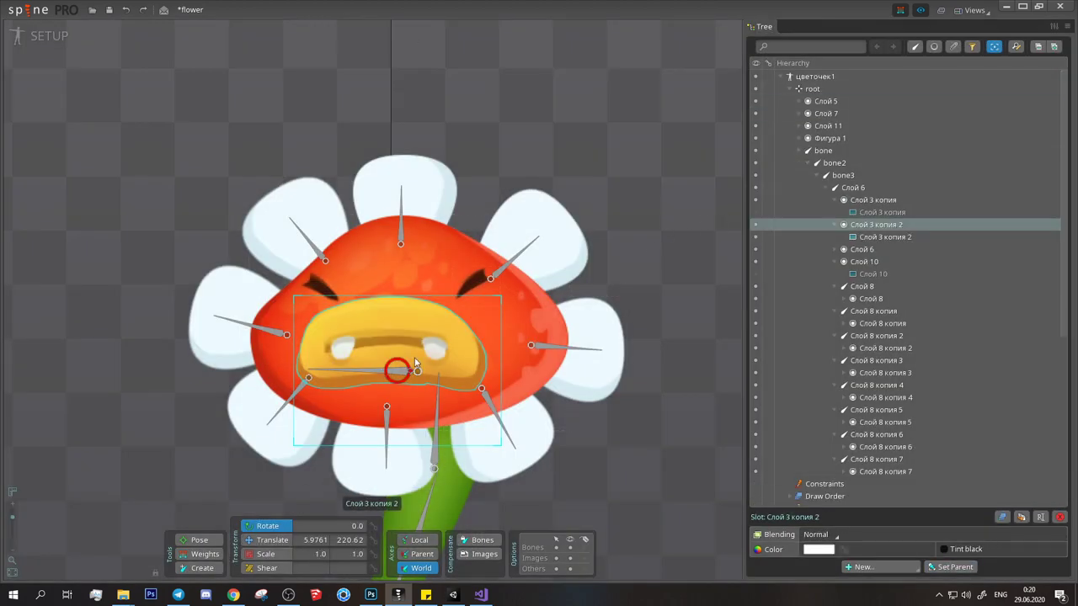
left_click(835, 204)
left_click(844, 249)
left_click(844, 212)
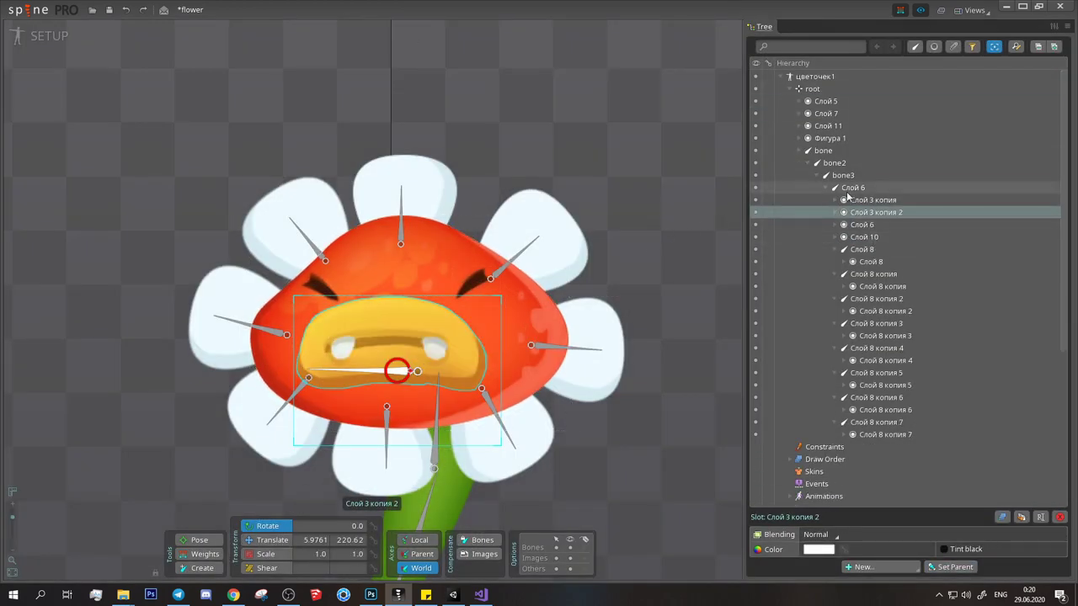
left_click(853, 187)
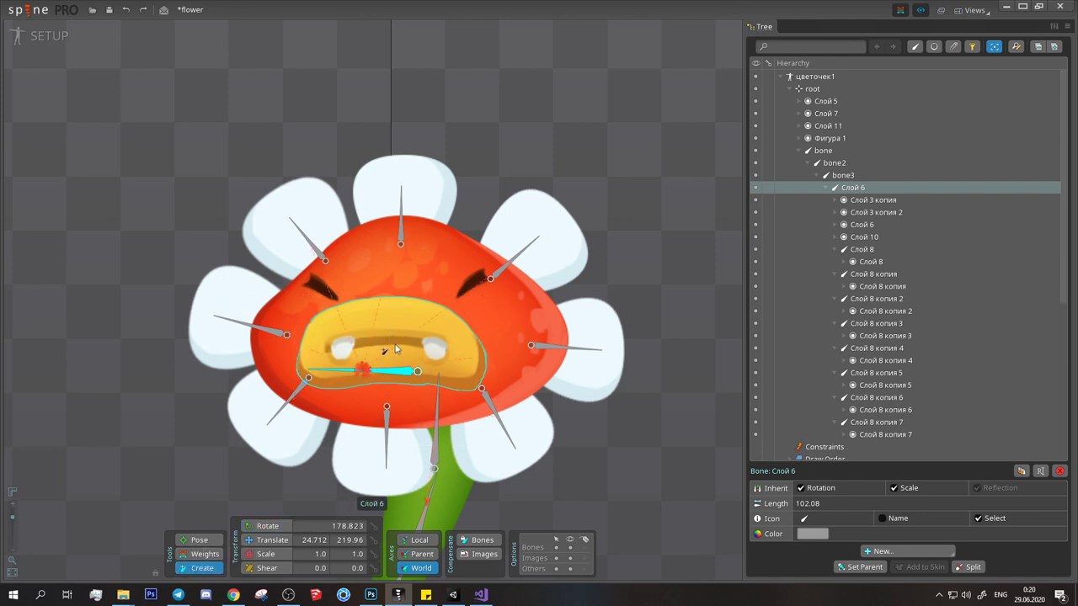
Step: Create a mouth bone at the mouth centre and parent slot Слой 3 копия to it
left_click(393, 344)
left_click(863, 199)
key("p")
left_click(392, 344)
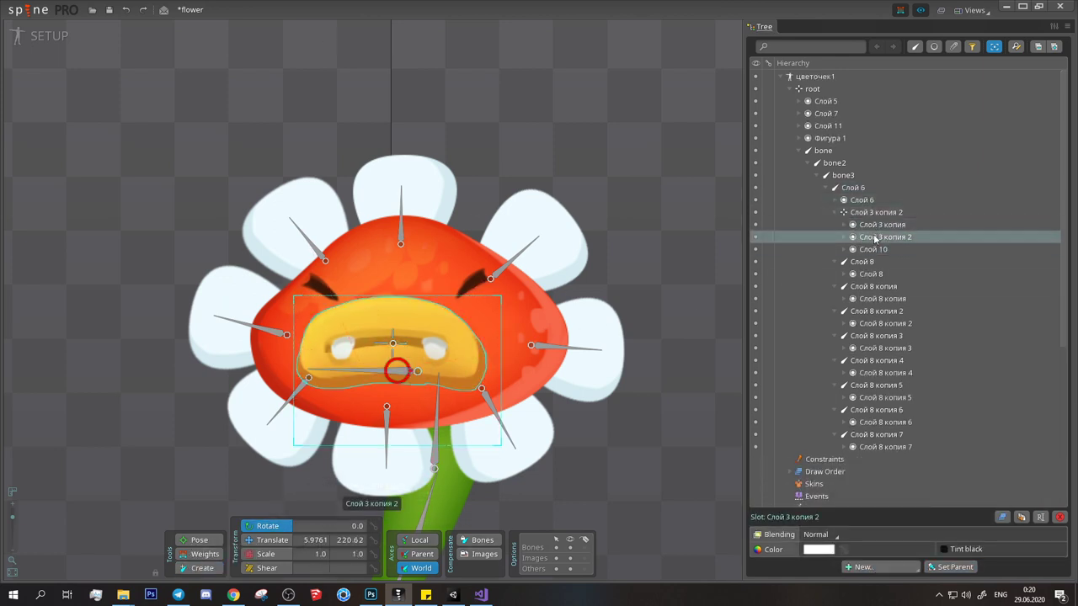
Step: Move the other mouth image and Слой 10 into slot Слой 3 копия 2
left_click(396, 370)
left_click(844, 223)
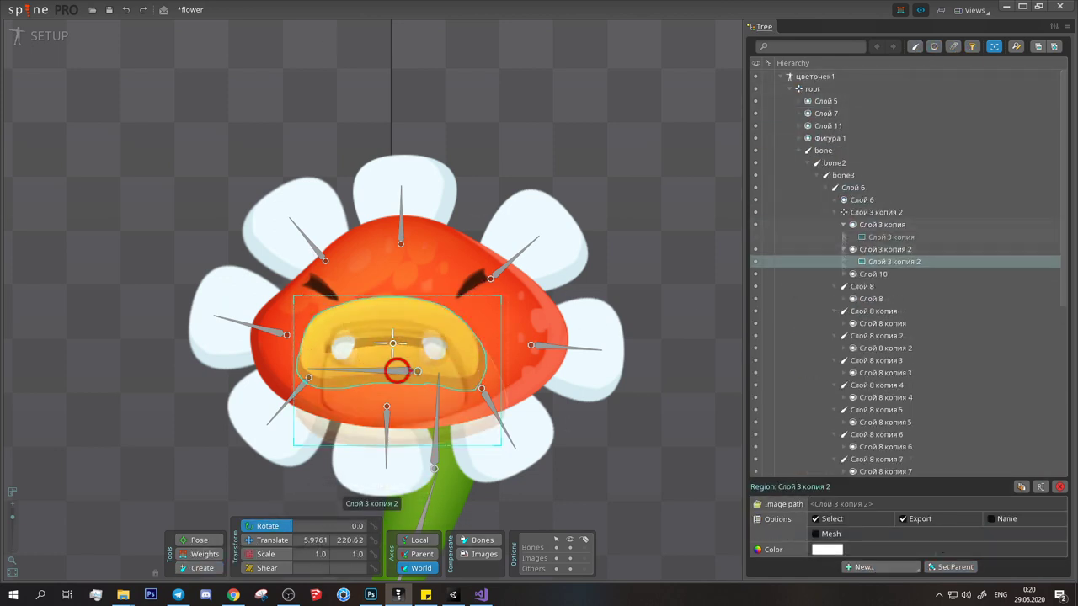
left_click(843, 273)
left_click_drag(869, 286, 889, 255)
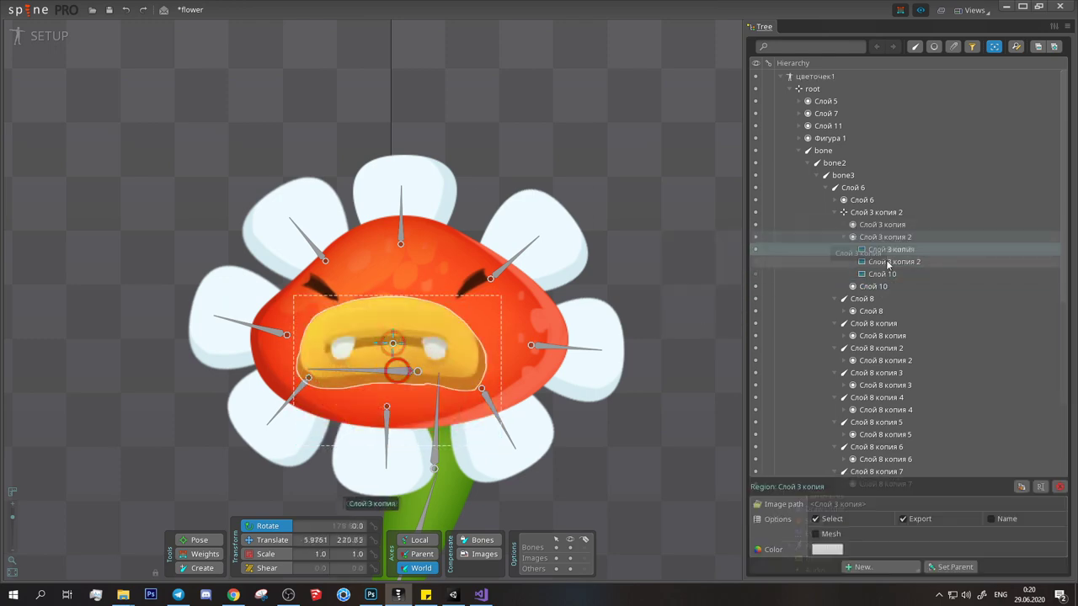
left_click_drag(888, 256, 880, 250)
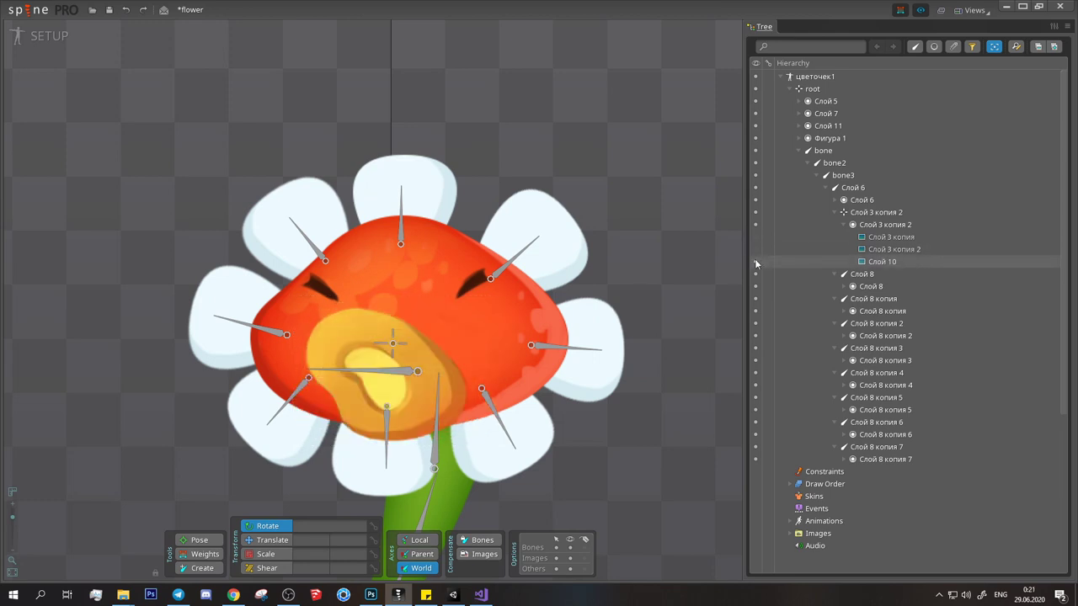
Step: Convert mouth image Слой 3 копия to a mesh with a hull traced around the mouth
left_click(755, 238)
left_click(815, 534)
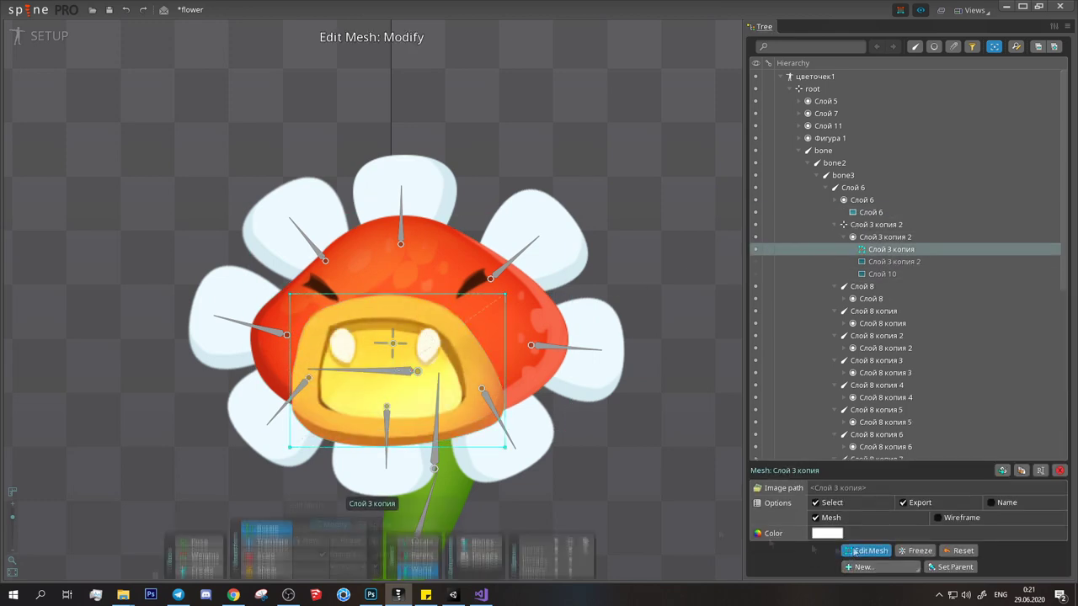
left_click(305, 539)
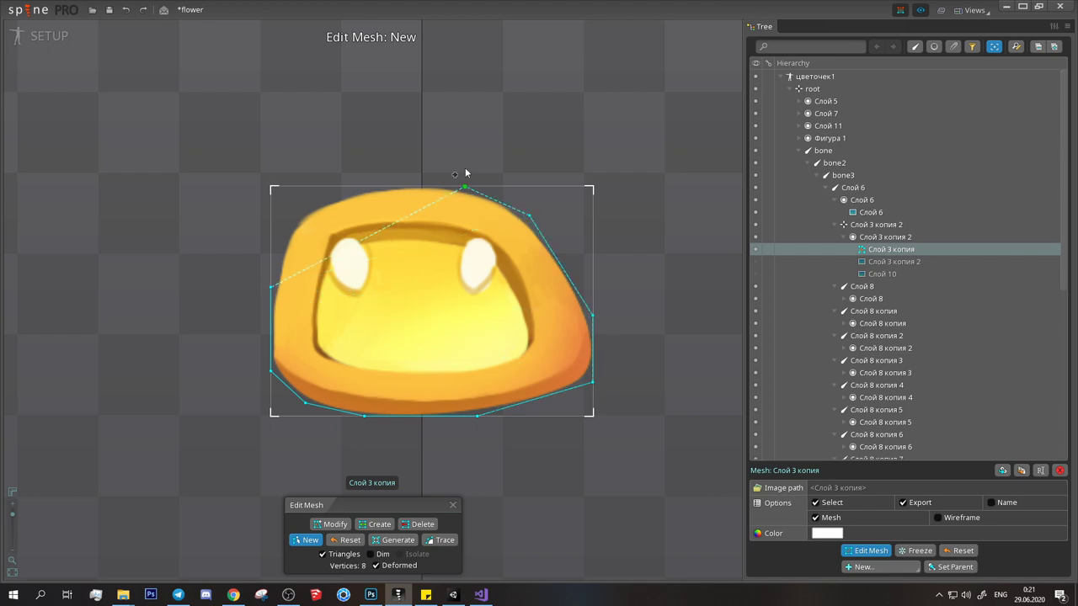
left_click(289, 217)
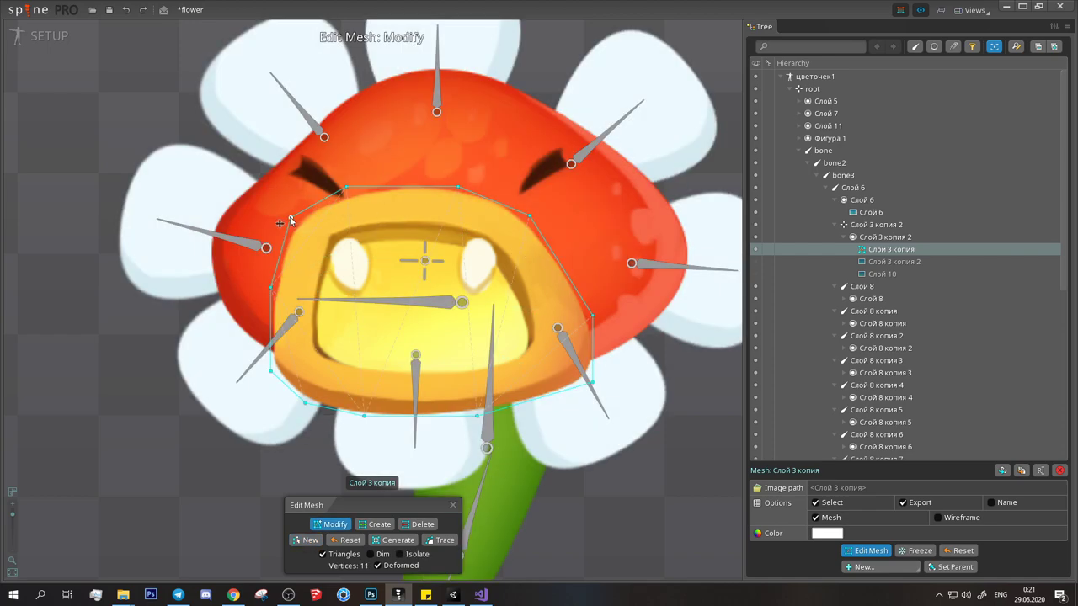
key("Escape")
scroll(401, 261, "down", 1)
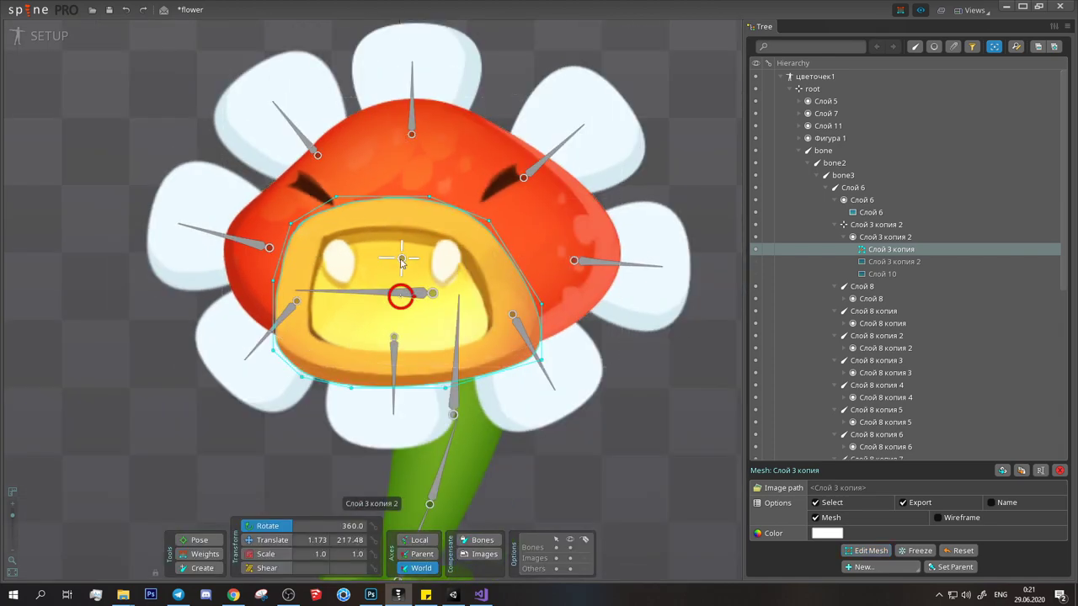
Step: Pull the mouth mesh's bottom vertices upward to shorten its lower edge
left_click(425, 295)
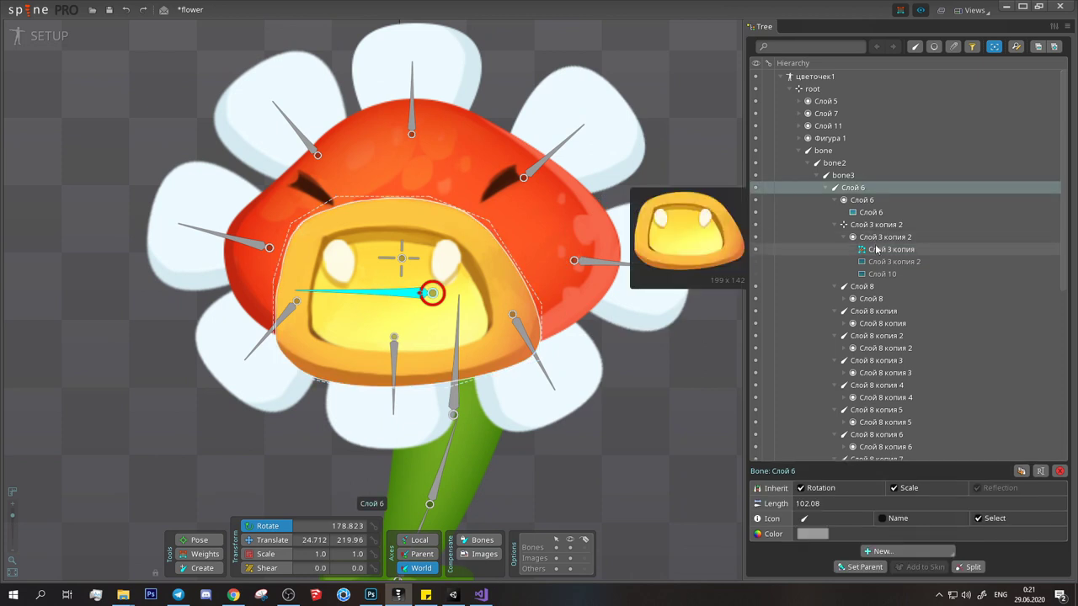
left_click(888, 249)
left_click_drag(243, 164, 590, 227)
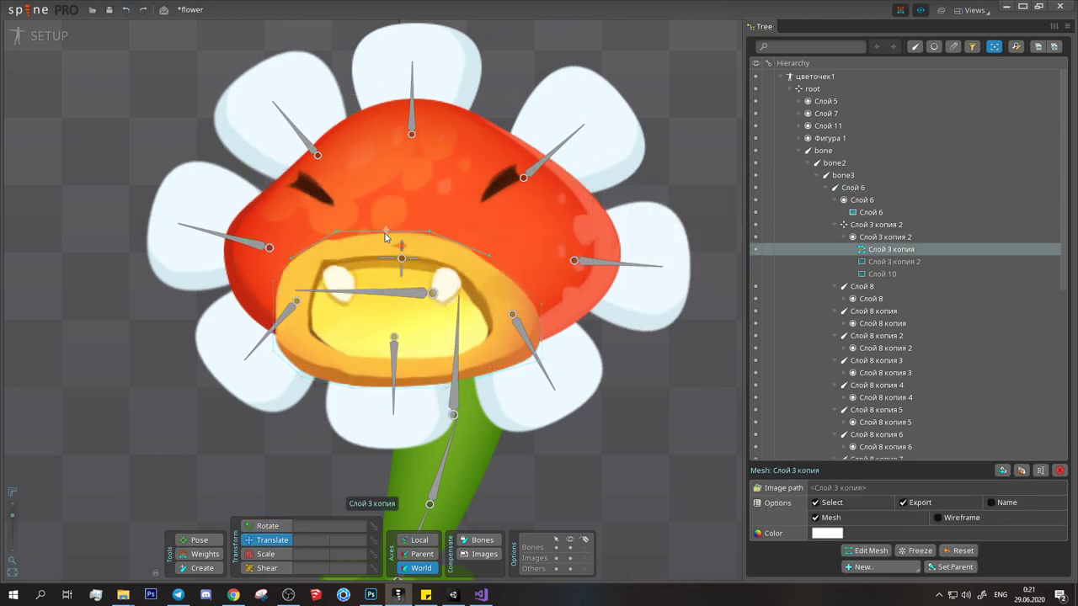
left_click_drag(224, 322, 588, 376)
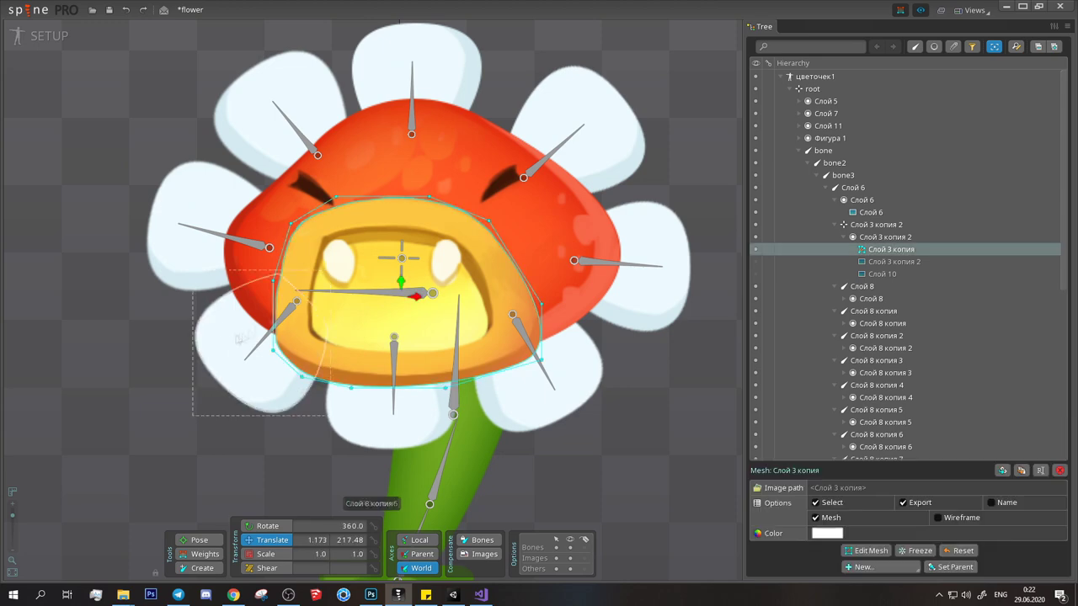
left_click_drag(404, 364, 399, 345)
Step: Preview the mouth attachments, leaving Слой 3 копия 2 showing
left_click(756, 262)
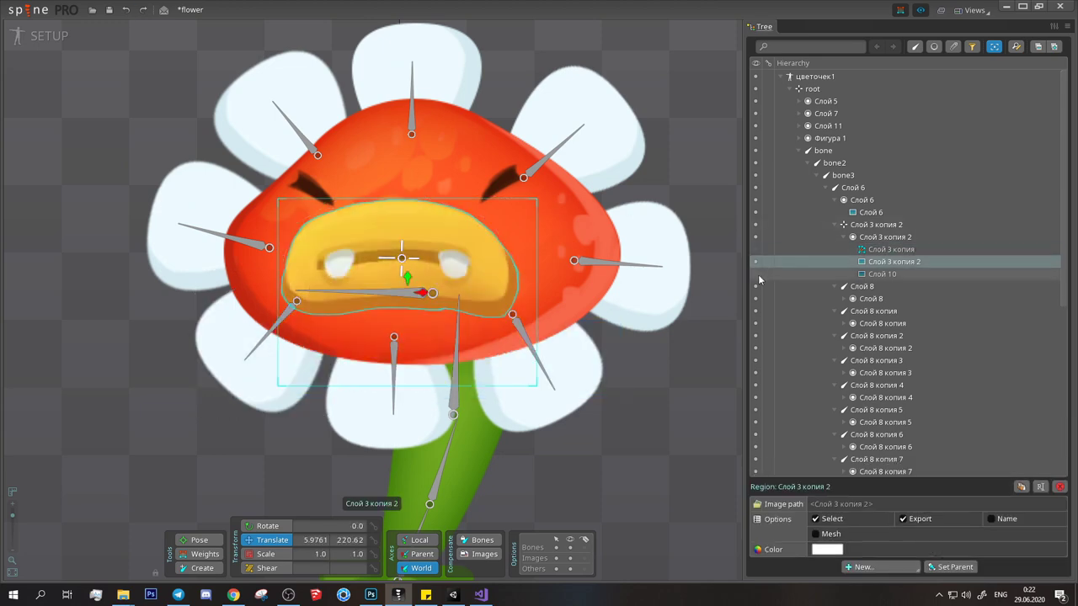
left_click(756, 274)
left_click(756, 261)
left_click(755, 249)
left_click(755, 262)
left_click(755, 273)
left_click(755, 262)
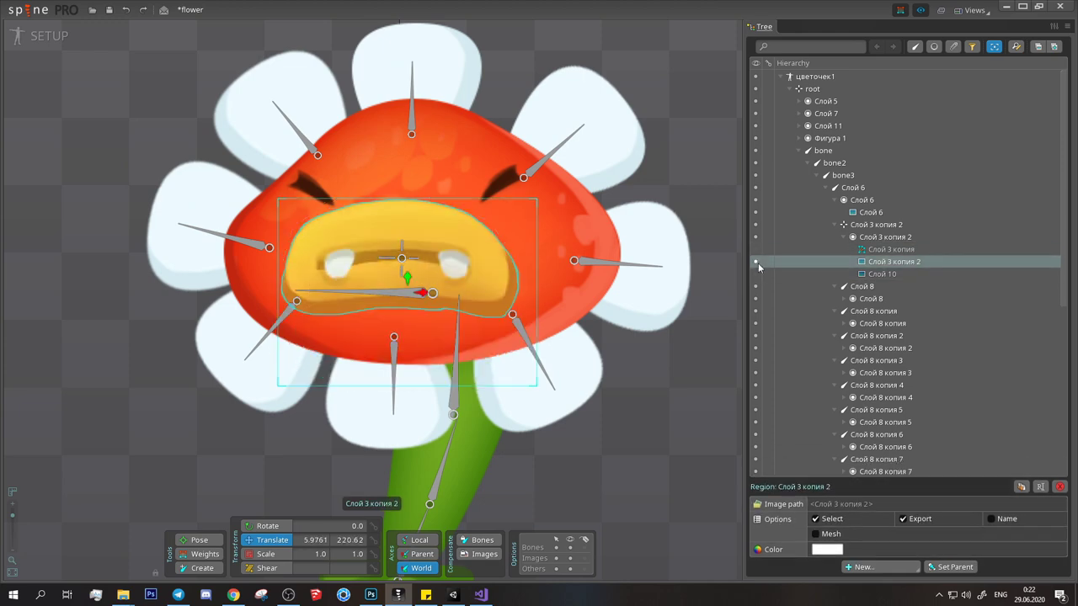
Step: Save the flower project and select the head bone
key("ctrl+s")
scroll(517, 281, "down", 3)
scroll(328, 283, "up", 2)
left_click(328, 283)
scroll(329, 283, "down", 2)
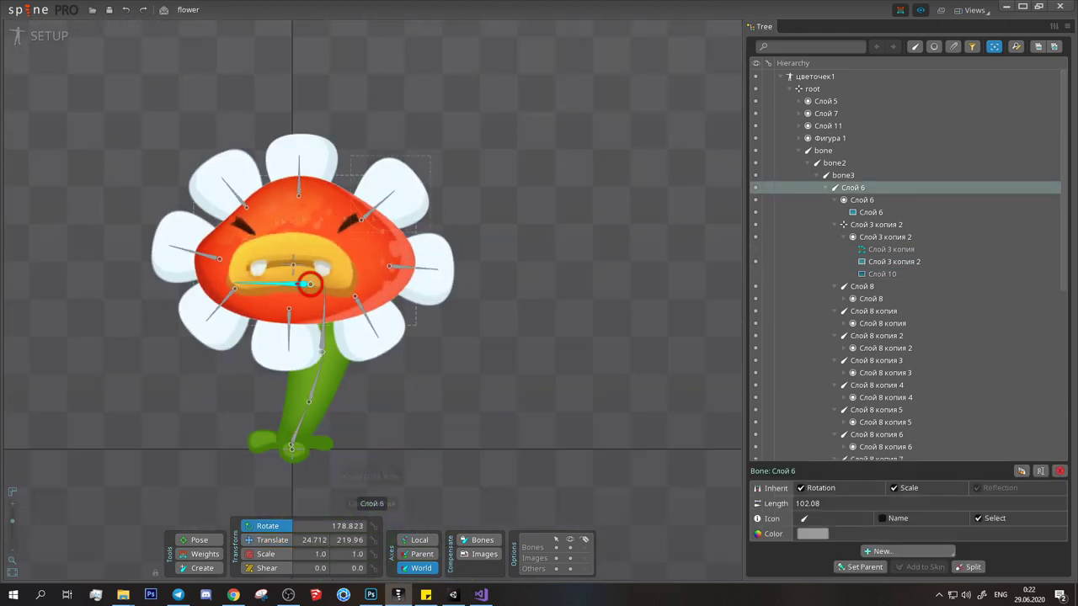
Step: Parent eye slots Слой 5 and Слой 7 to head bone Слой 6, testing with a head rotation
left_click(242, 226)
key("p")
left_click(294, 285)
left_click(350, 223)
key("p")
left_click(294, 284)
left_click_drag(294, 284, 526, 193)
key("ctrl+z")
Step: Trace a new mesh around stem image Фигура 1 and adjust a vertex in Isolate view
left_click(313, 378)
left_click(870, 551)
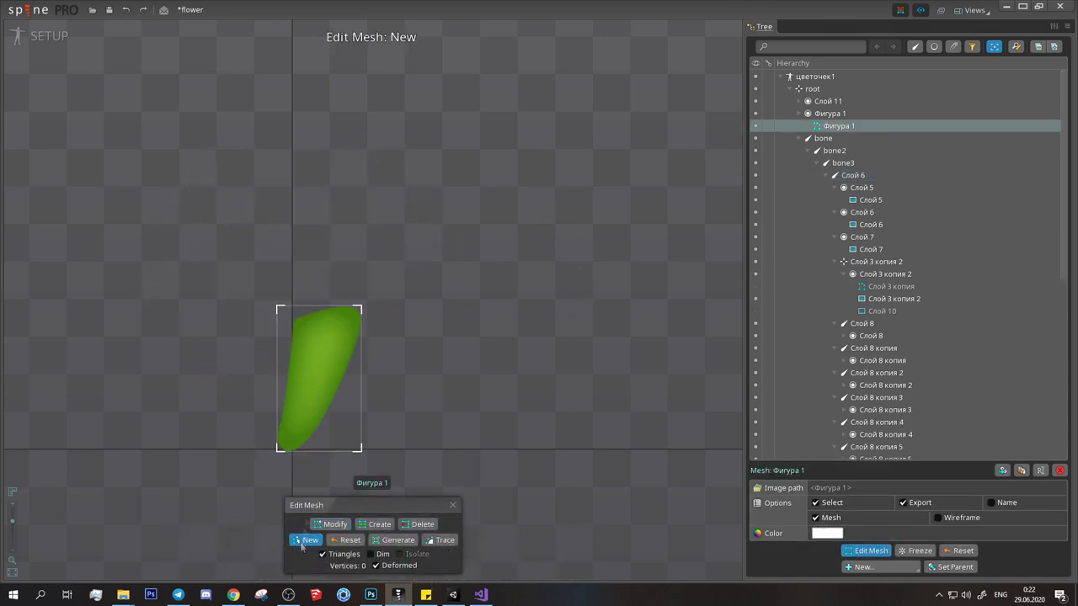
left_click(278, 459)
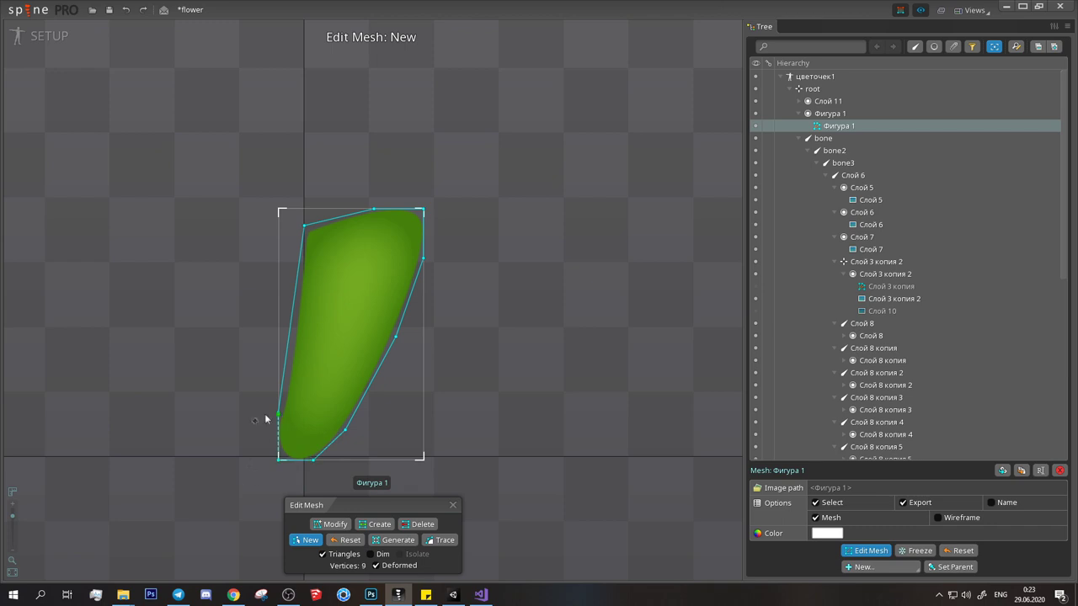
left_click(311, 459)
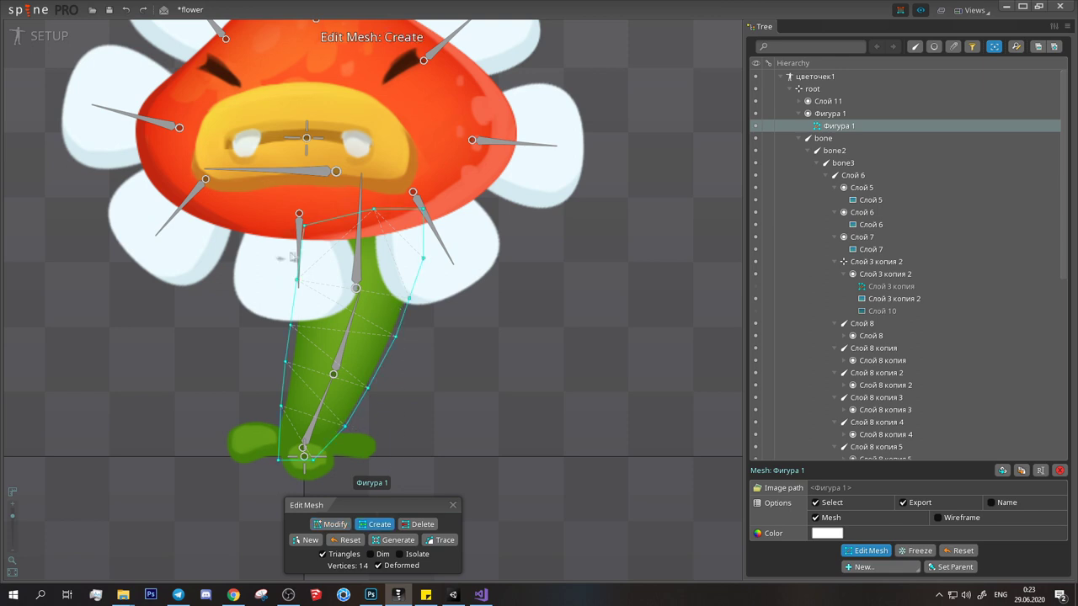
left_click(419, 555)
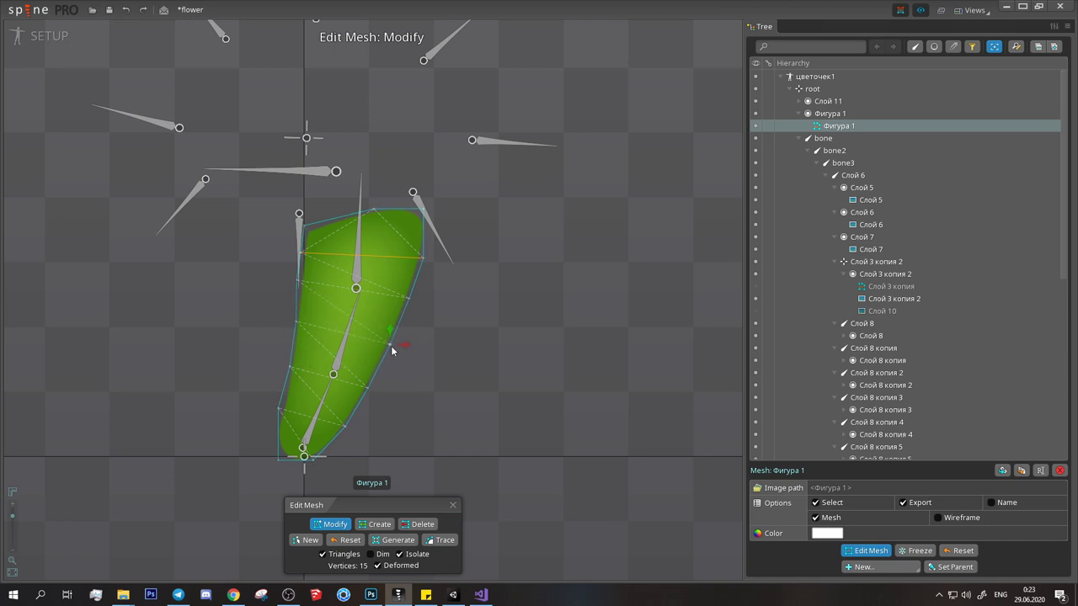
left_click(410, 298)
left_click(344, 320)
left_click(200, 554)
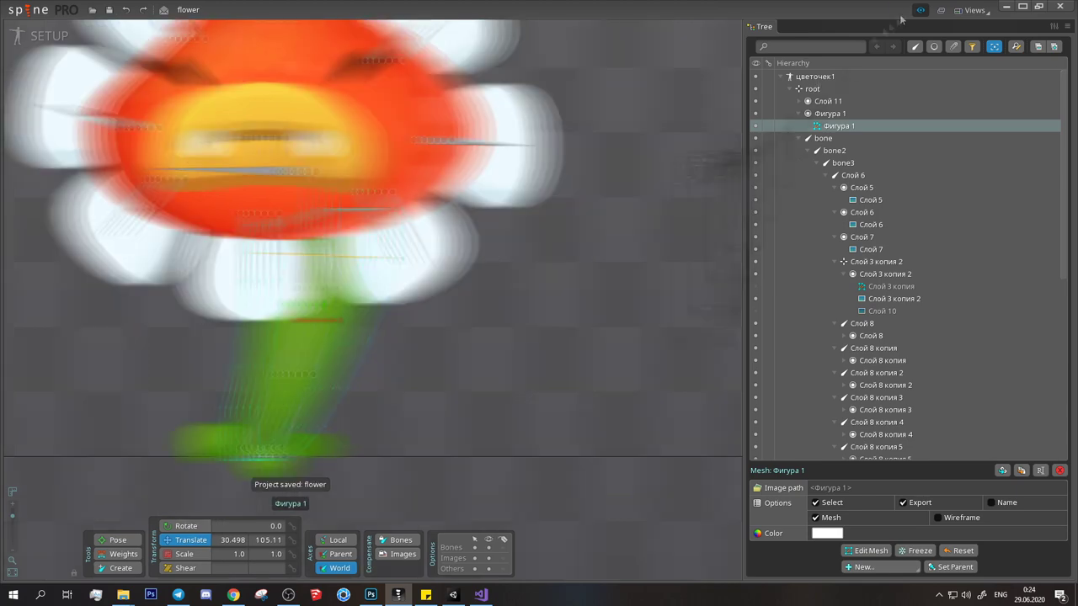
Step: Select the stem bones, then draw bone4 along the left leaf (45.53 long, 193.899°)
left_click(242, 409)
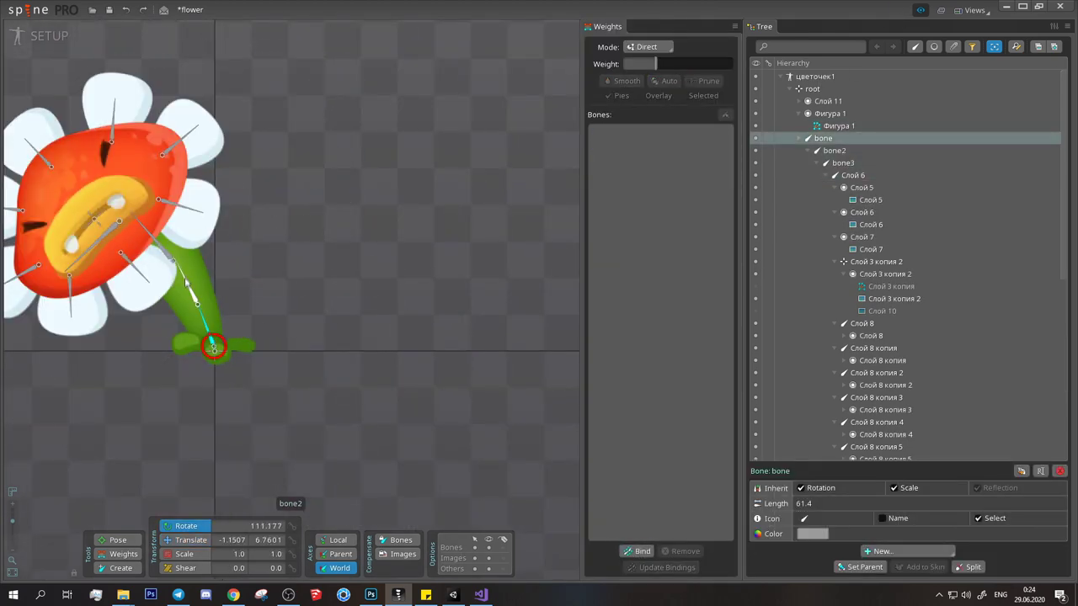
left_click(230, 305, "ctrl")
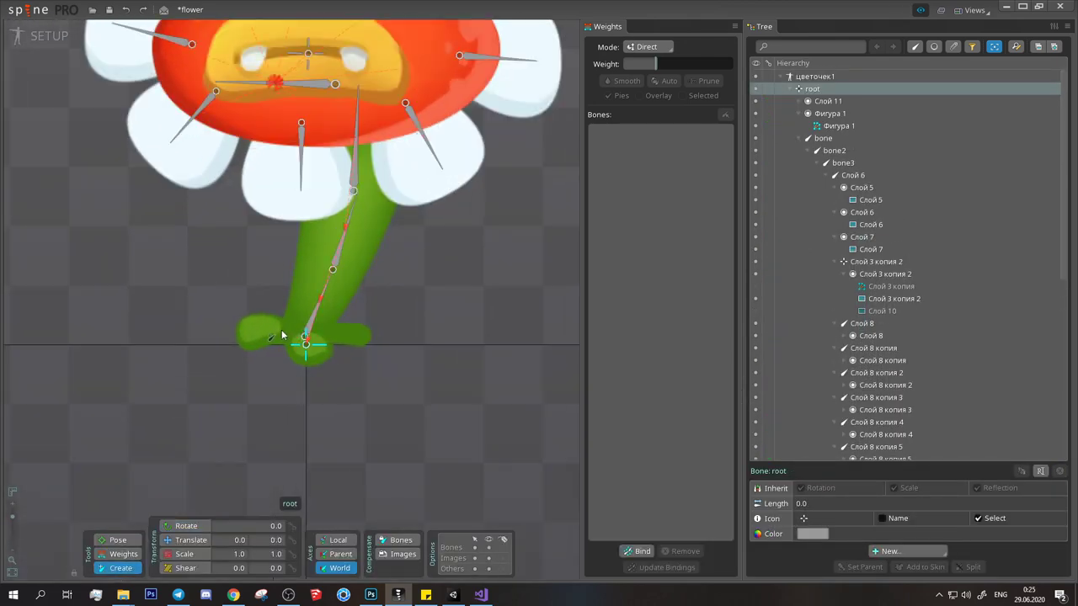
left_click_drag(294, 335, 242, 333)
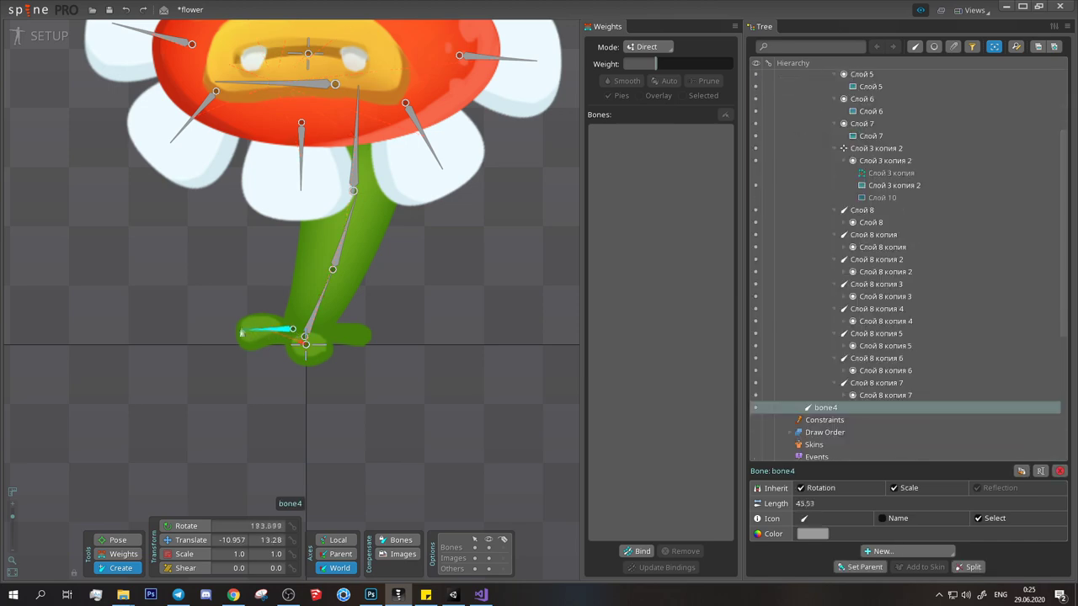
Step: Retrace the outline of leaf mesh Слой 11 around the leaves
key("Escape")
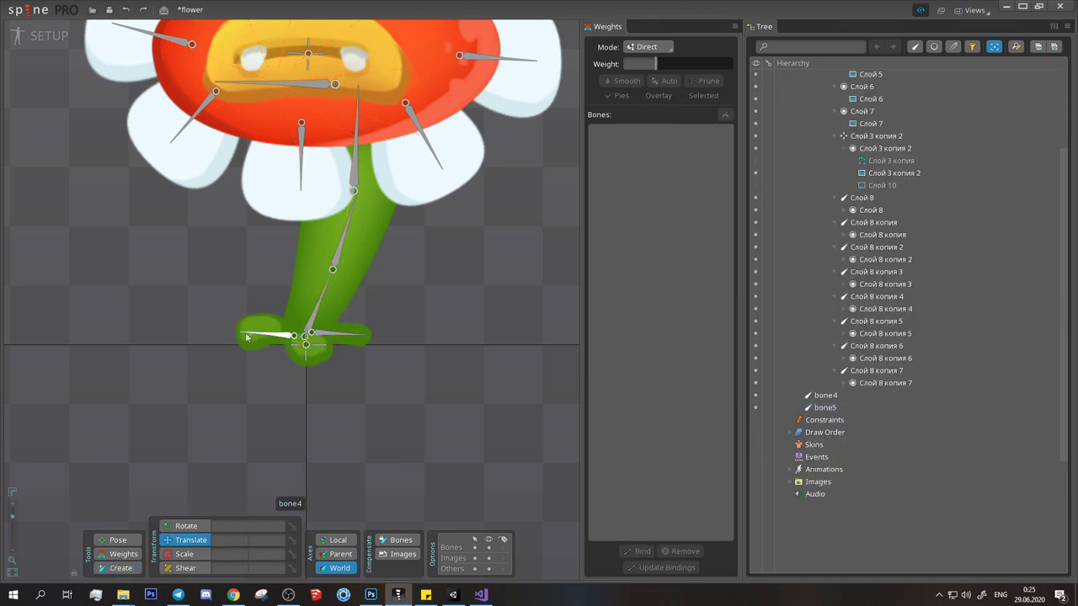
left_click(307, 341)
left_click(643, 551)
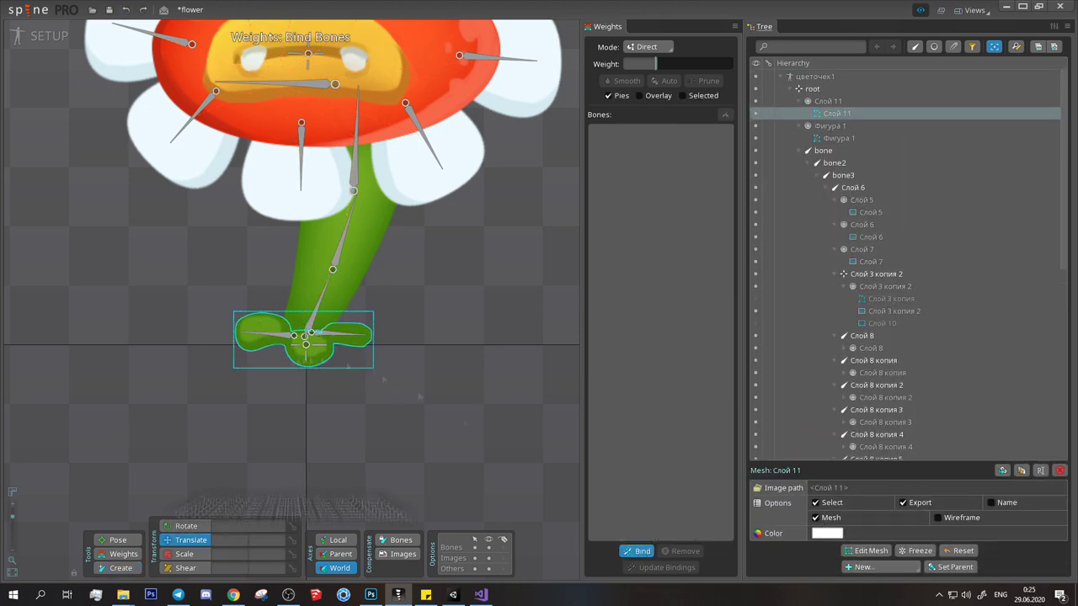
key("Escape")
left_click(308, 341)
left_click(866, 550)
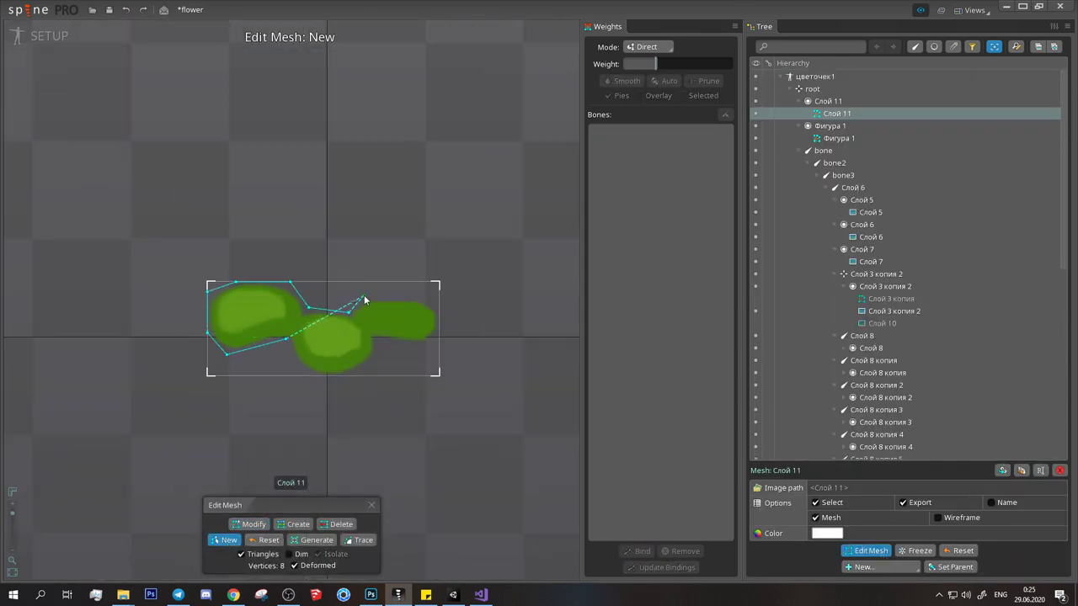
left_click(438, 346)
left_click(377, 337)
left_click(371, 375)
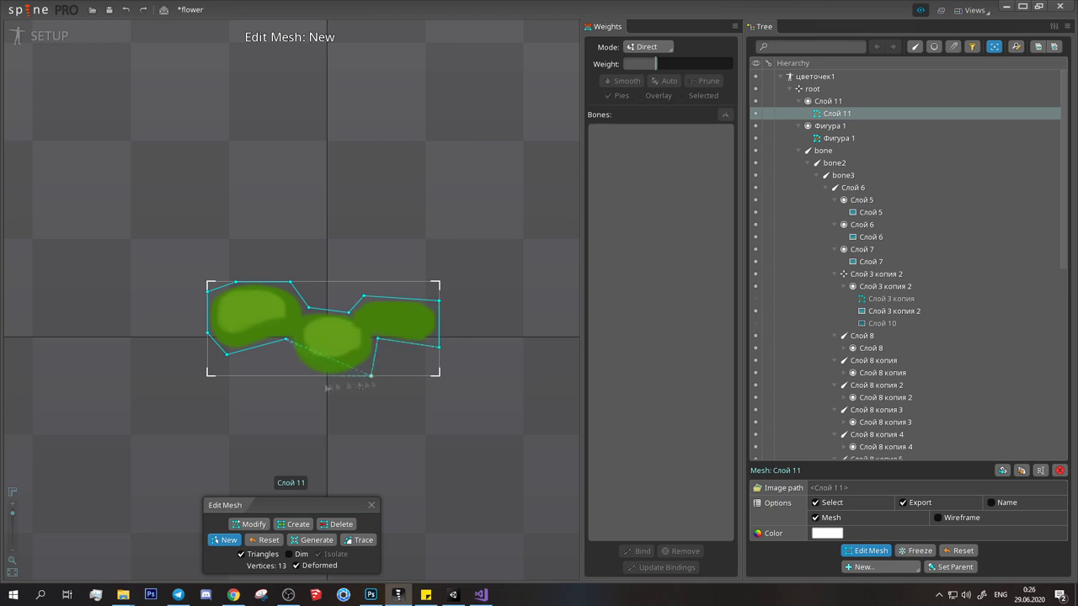
left_click(286, 341)
key("Escape")
Step: Bind leaf mesh Слой 11 to root, bone4 and bone5
left_click(643, 552)
left_click(371, 213)
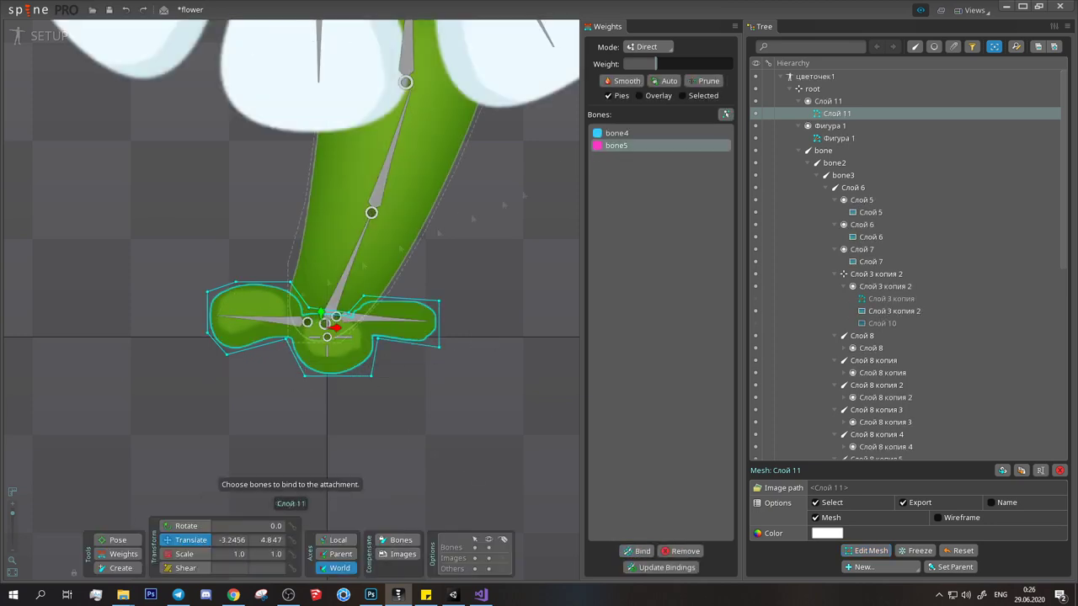
left_click(679, 551)
left_click(679, 552)
left_click(638, 551)
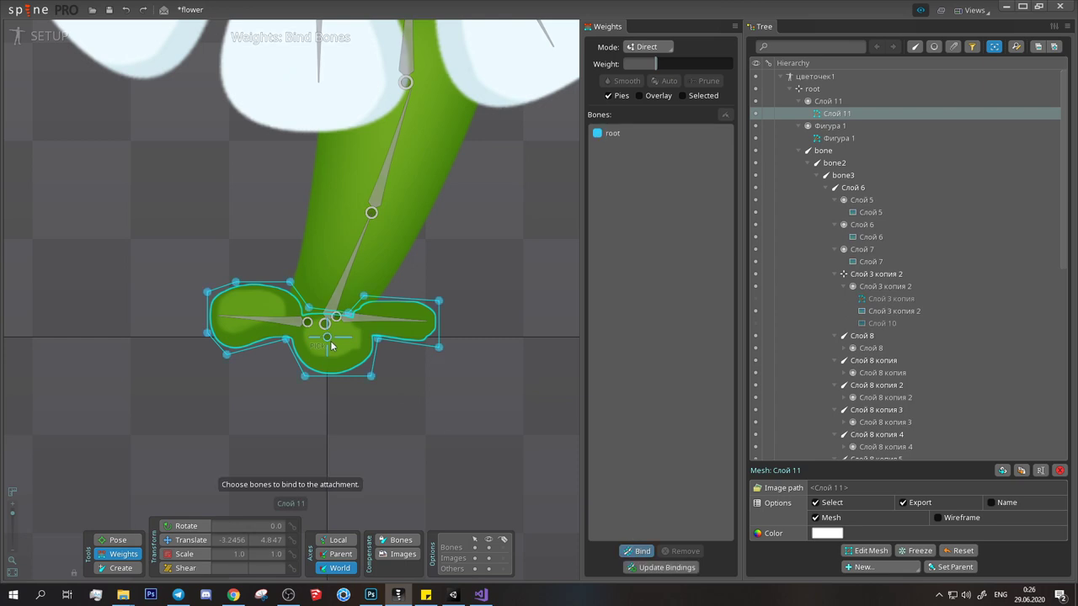
left_click(362, 318)
left_click(270, 319)
key("Return")
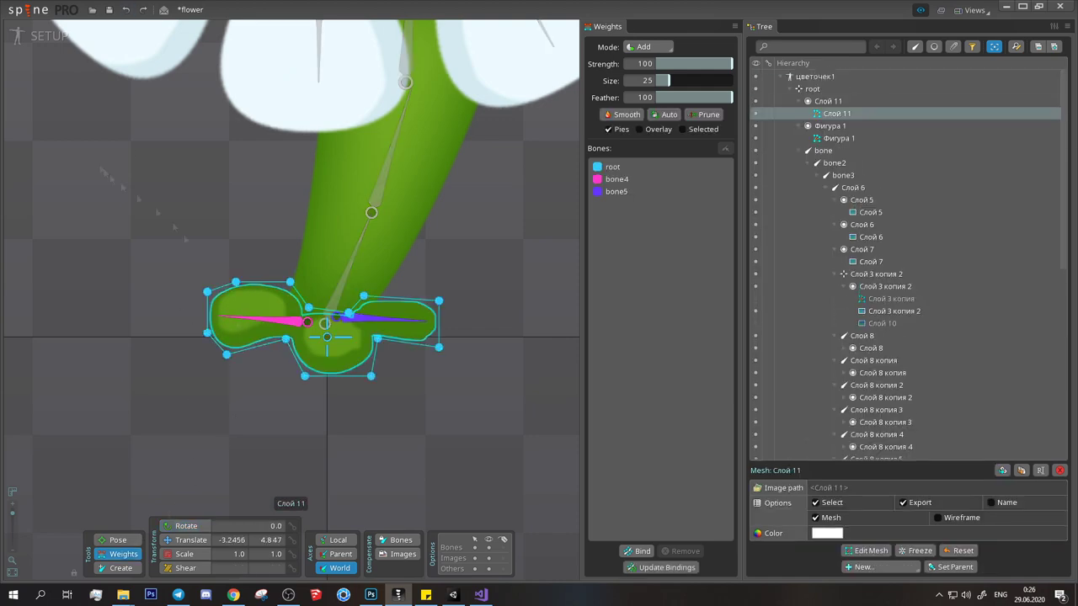
Step: In Animate mode, rotate bone4 and bone5 at frame 10 to test leaf bending
left_click(42, 35)
left_click(187, 335)
left_click(278, 226)
left_click(201, 459)
left_click_drag(269, 226, 253, 181)
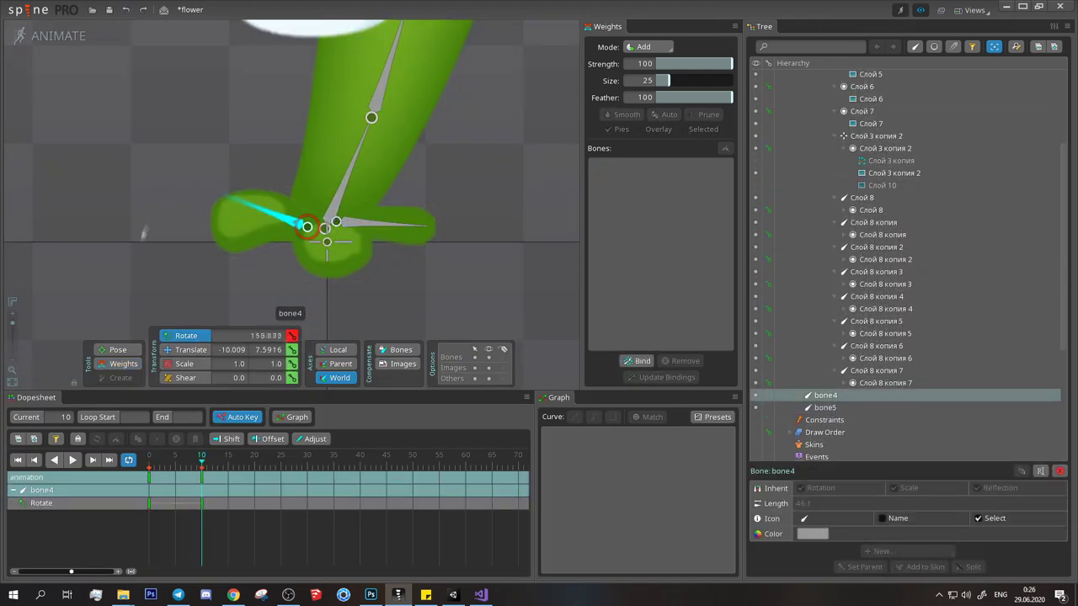
left_click_drag(374, 226, 400, 179)
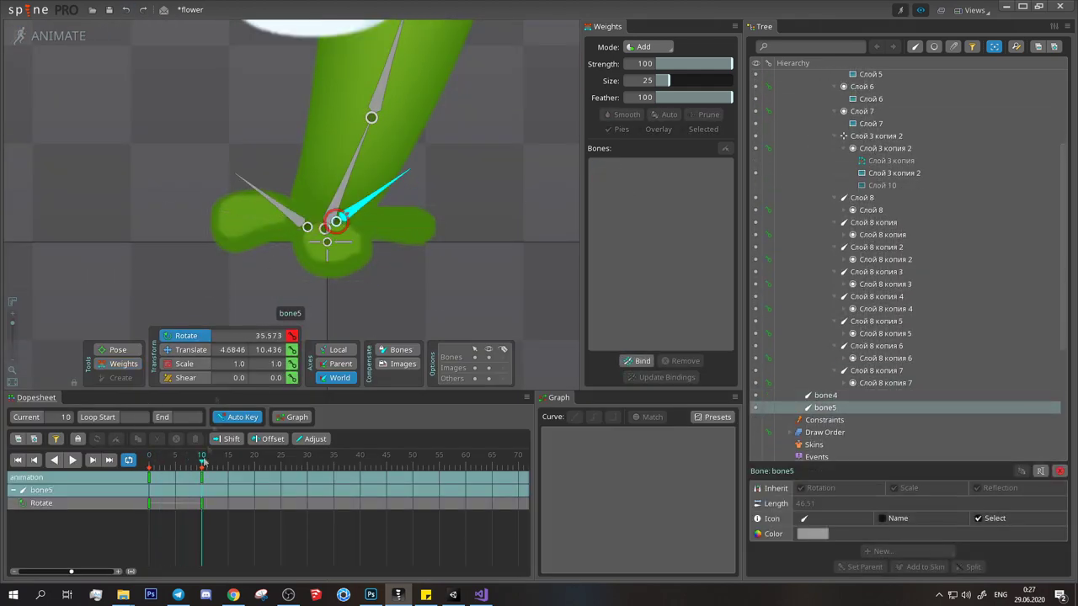
Step: Paint bone4 weight onto the leaf's left edge, check deformation in playback, and save
left_click(244, 223)
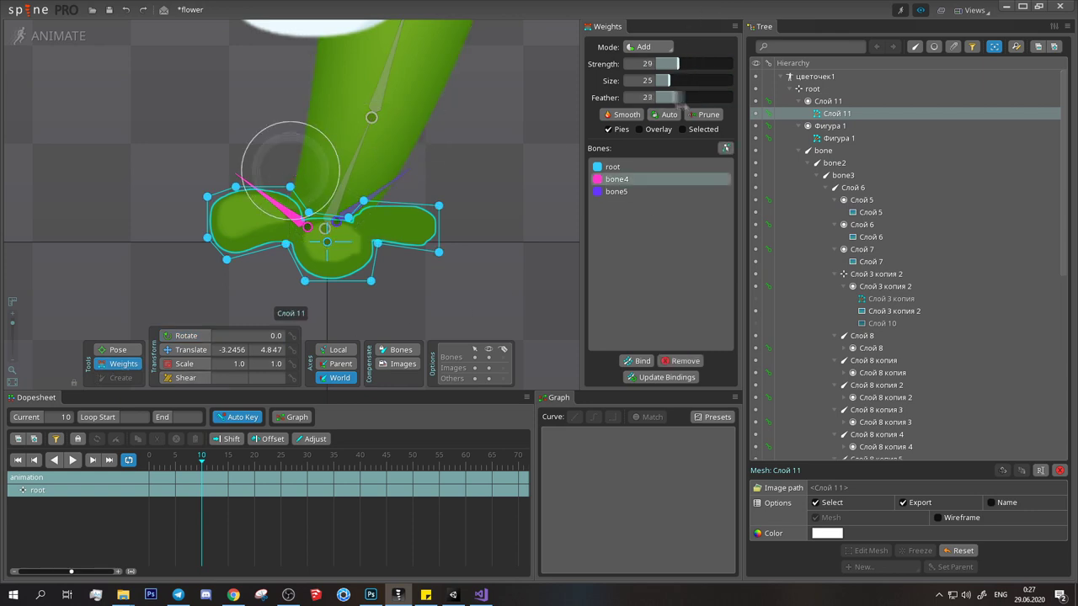
left_click_drag(189, 163, 206, 206)
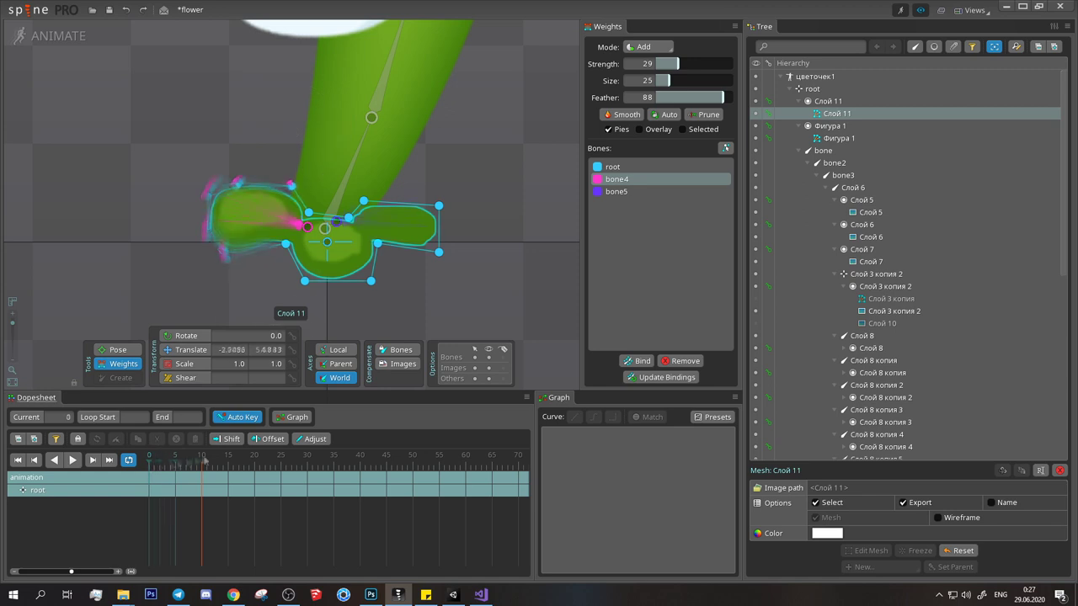
left_click(619, 192)
key("l")
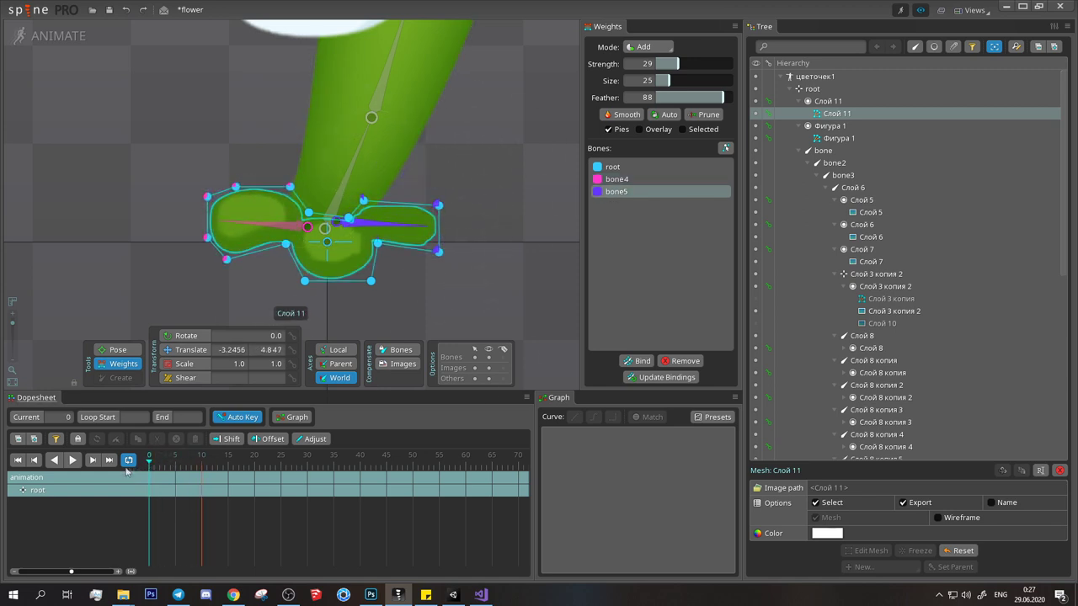
key("c")
left_click(329, 212)
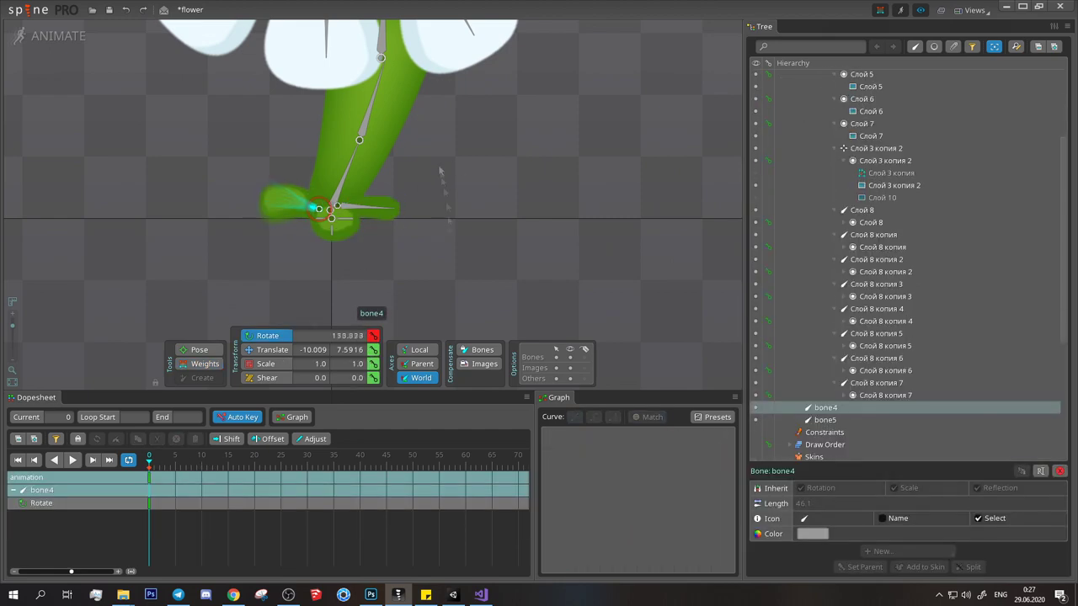
scroll(460, 160, "down", 3)
key("ctrl+s")
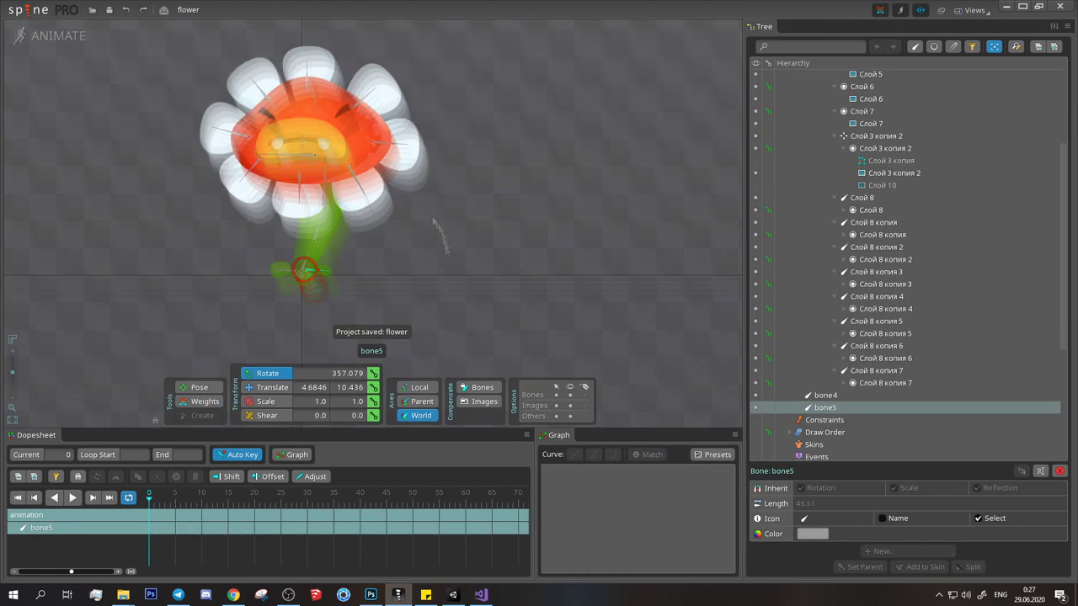
scroll(800, 253, "down", 5)
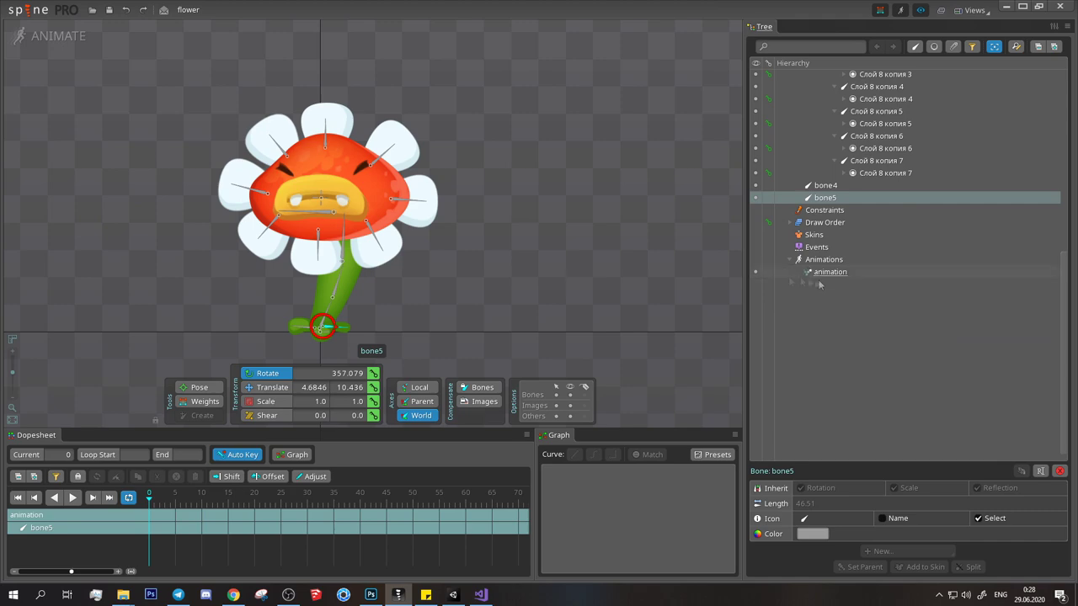
Step: Rename the animation to idle
double_click(830, 272)
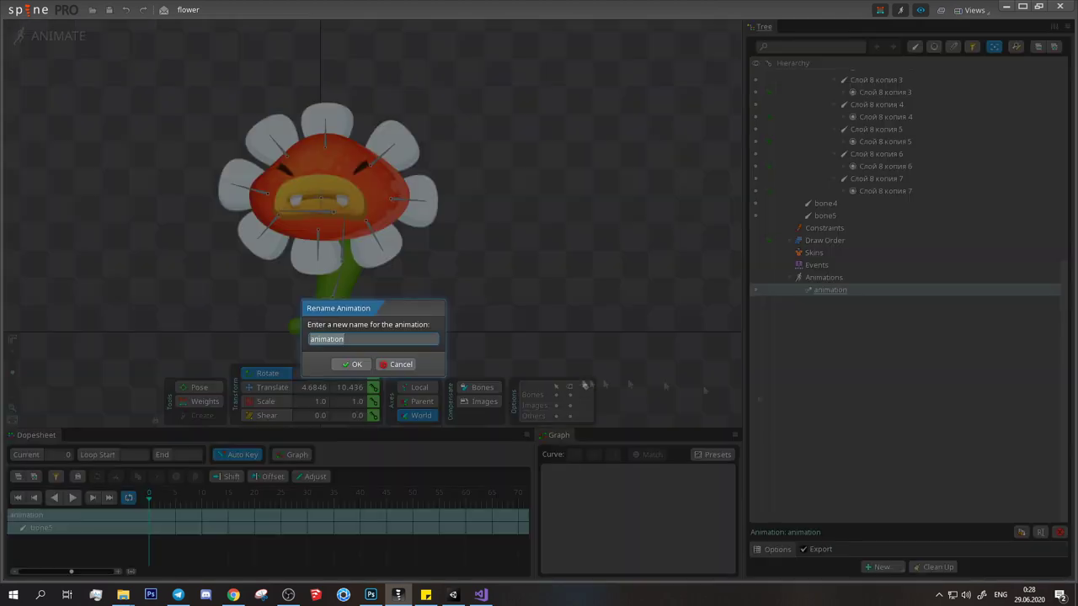
type("idle")
key("Return")
Step: Rotate the three stem bones at frame 15 to tilt the flower and preview the sway
left_click(320, 327)
left_click_drag(149, 496, 227, 497)
left_click_drag(395, 211, 430, 303)
key("space")
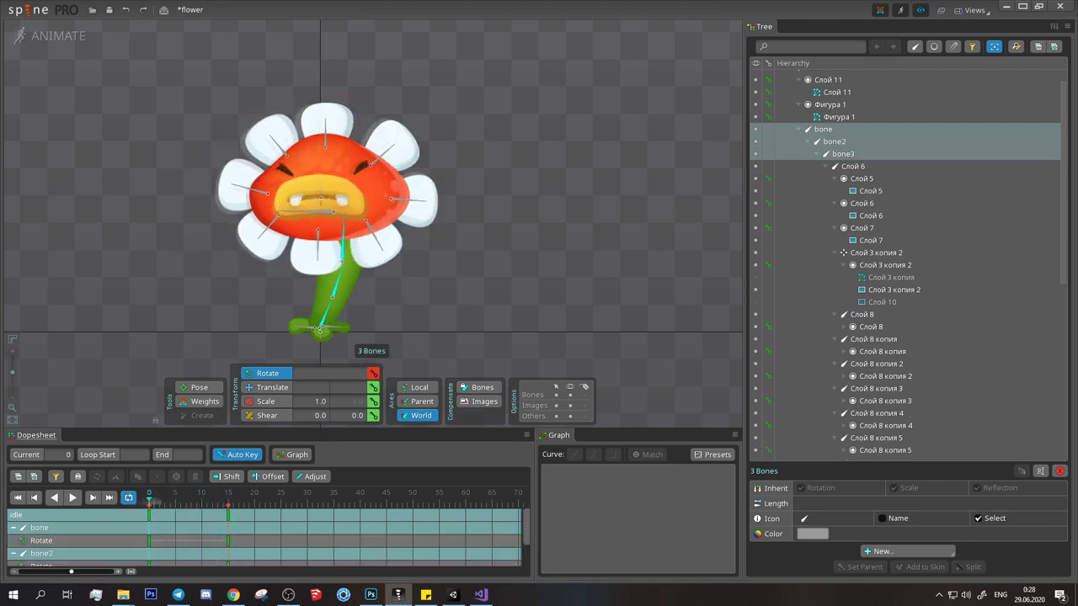
key("space")
Step: Copy the frame 0 stem rotation keys to frame 30 and return to the first frame
left_click(149, 514)
key("ctrl+c")
key("ctrl+v")
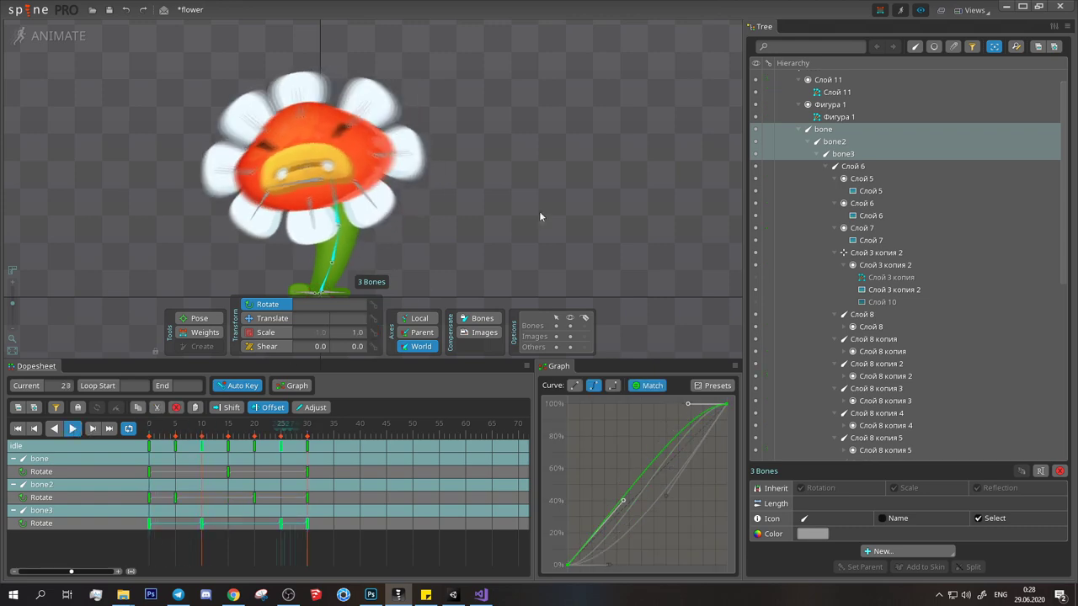
left_click(329, 257)
key("Home")
key("b")
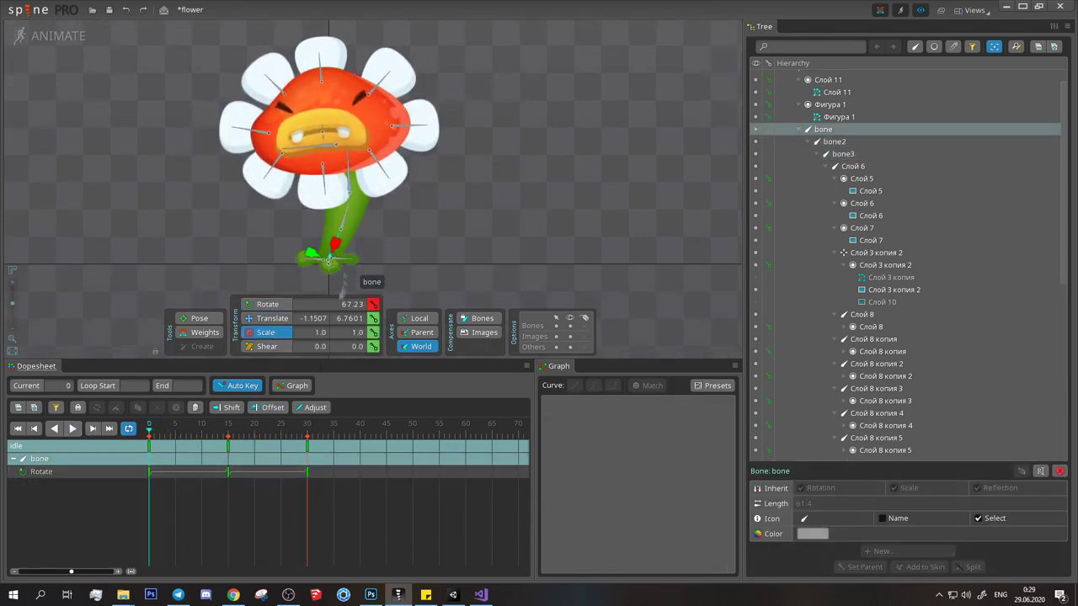
left_click(327, 255)
Step: Key a vertical squash at frame 0 and a taller stretch at frame 15, then preview
left_click_drag(327, 256, 334, 247)
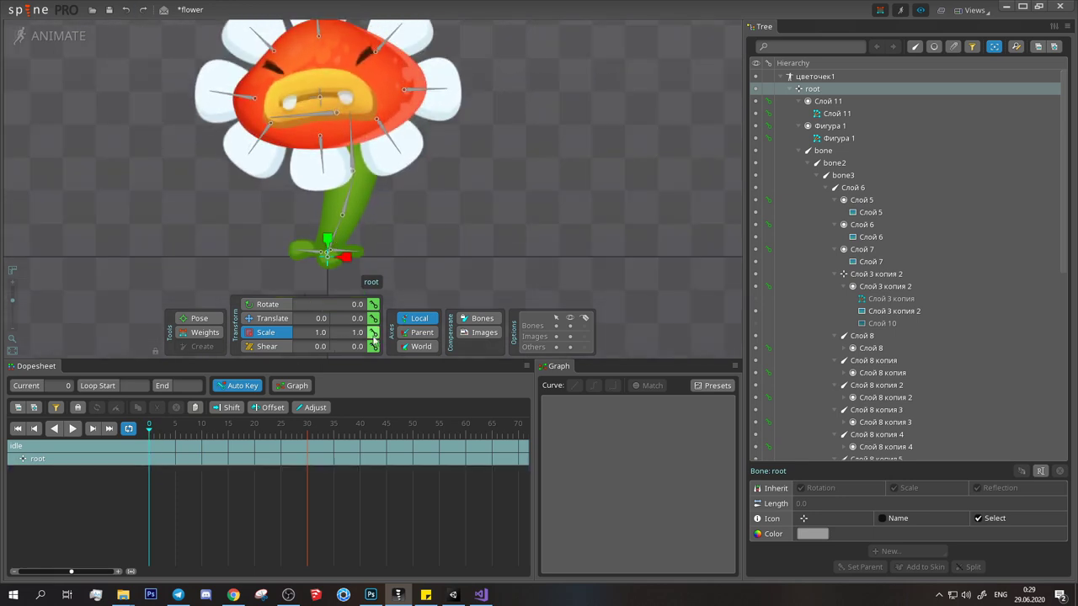
left_click(227, 432)
left_click_drag(327, 247, 329, 239)
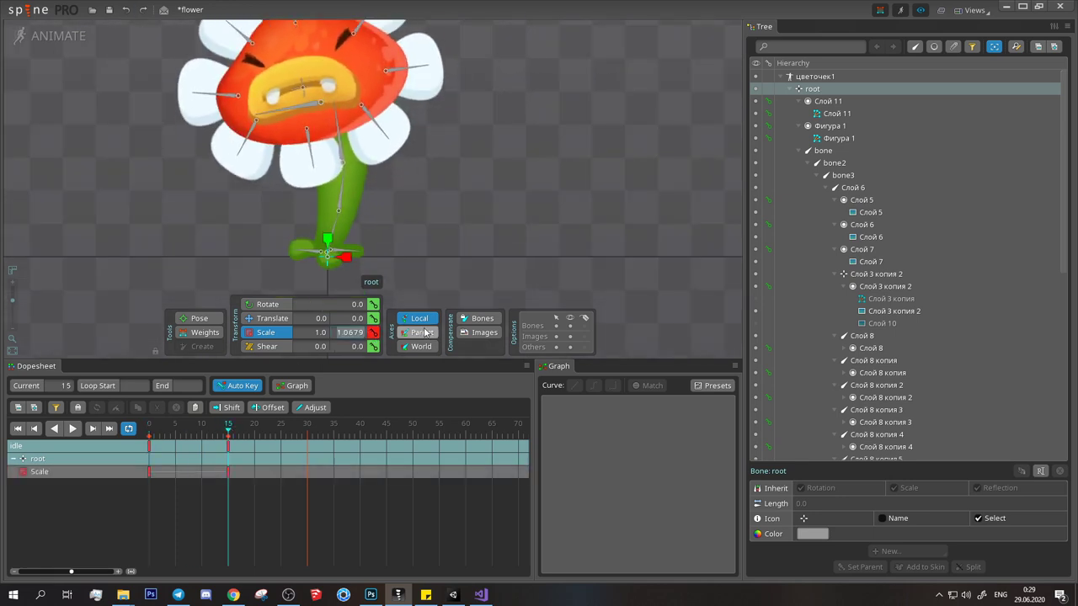
key("space")
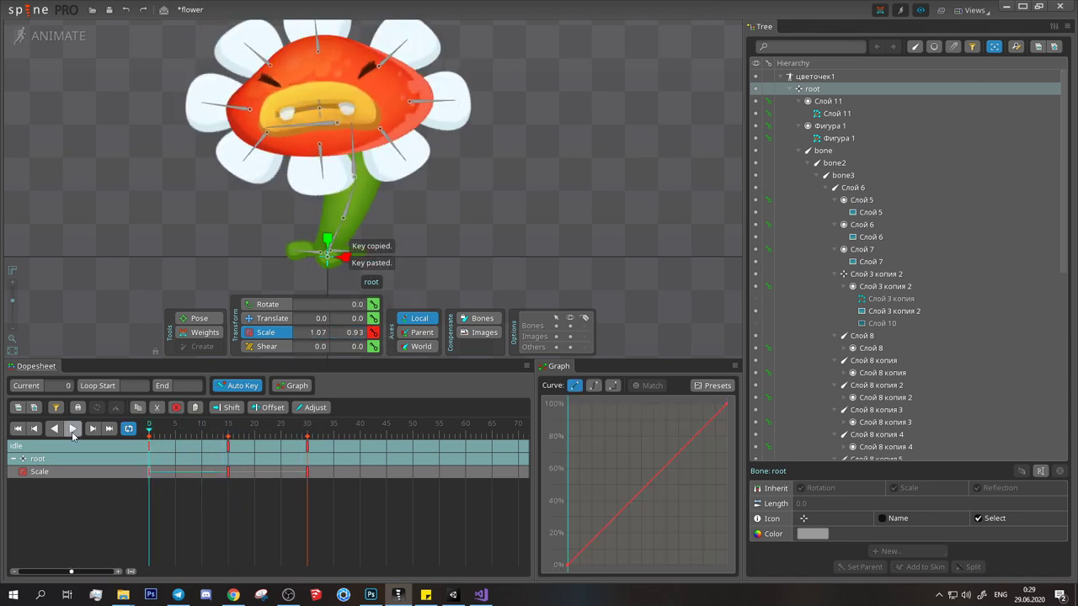
left_click(73, 429)
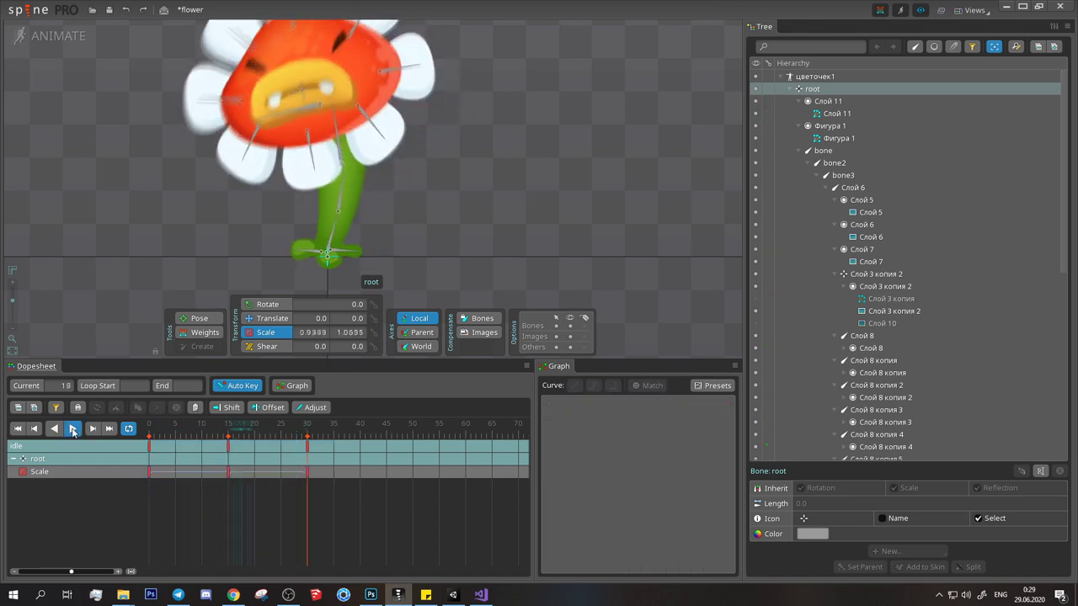
left_click(72, 429)
Step: Stagger the scale keys in time, replay idle, then select head bone Слой 6
left_click_drag(227, 452, 201, 452)
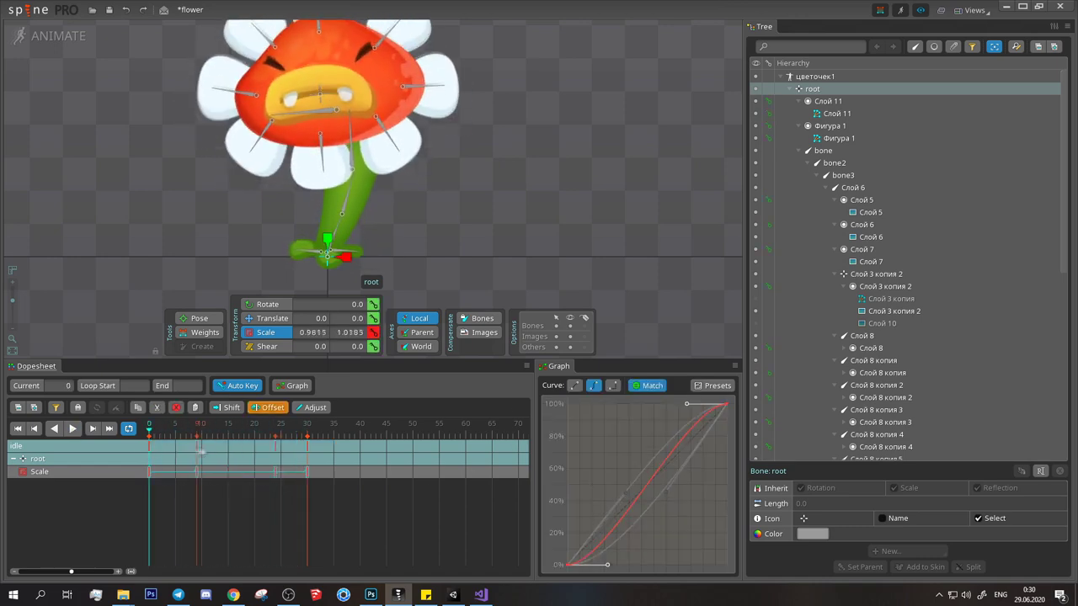
key("space")
scroll(572, 328, "down", 3)
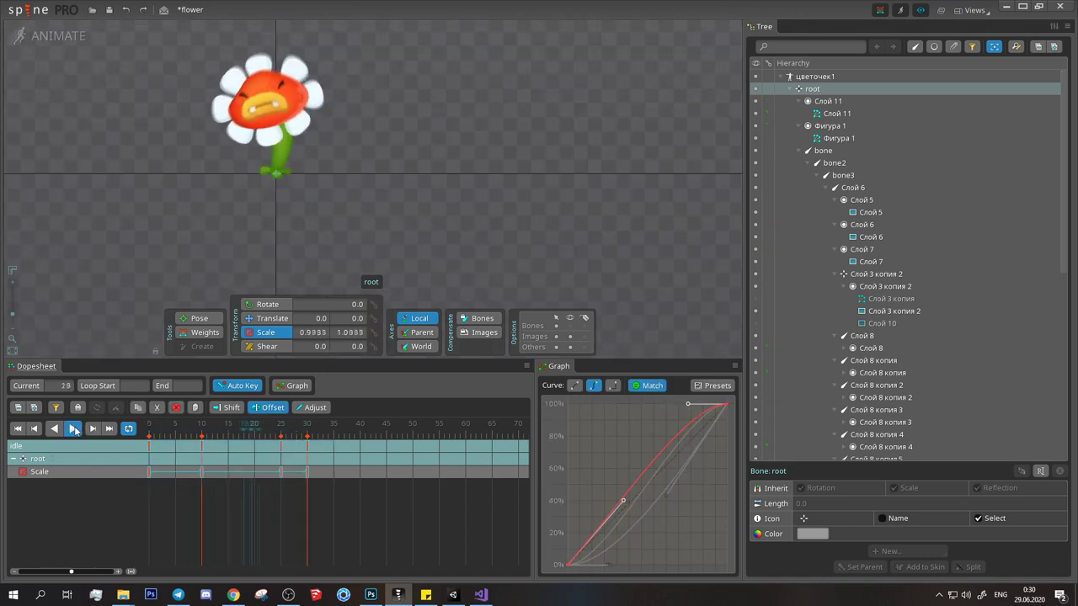
left_click(74, 429)
scroll(905, 253, "down", 5)
left_click(823, 287)
scroll(364, 206, "up", 3)
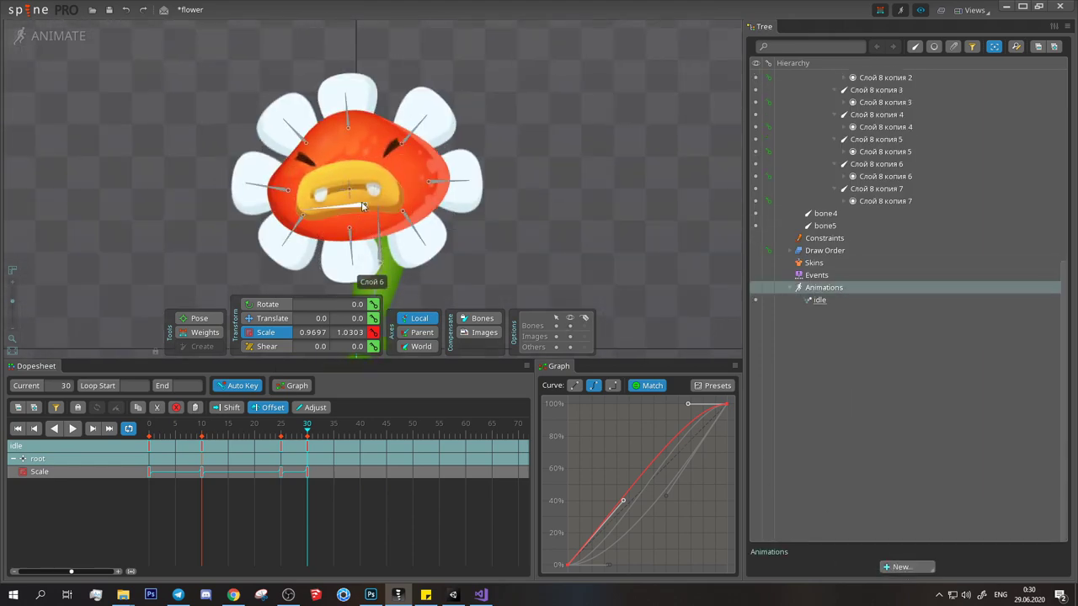
left_click(363, 207)
scroll(520, 154, "down", 3)
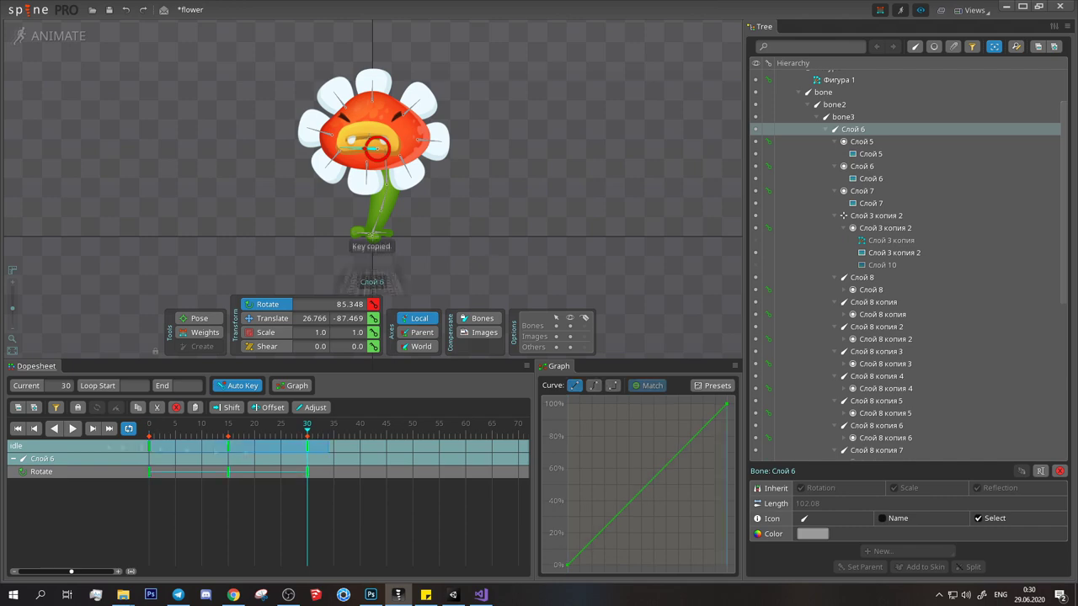
Step: Delete the root bone's Scale key near frame 20
left_click(566, 256)
scroll(582, 149, "up", 1)
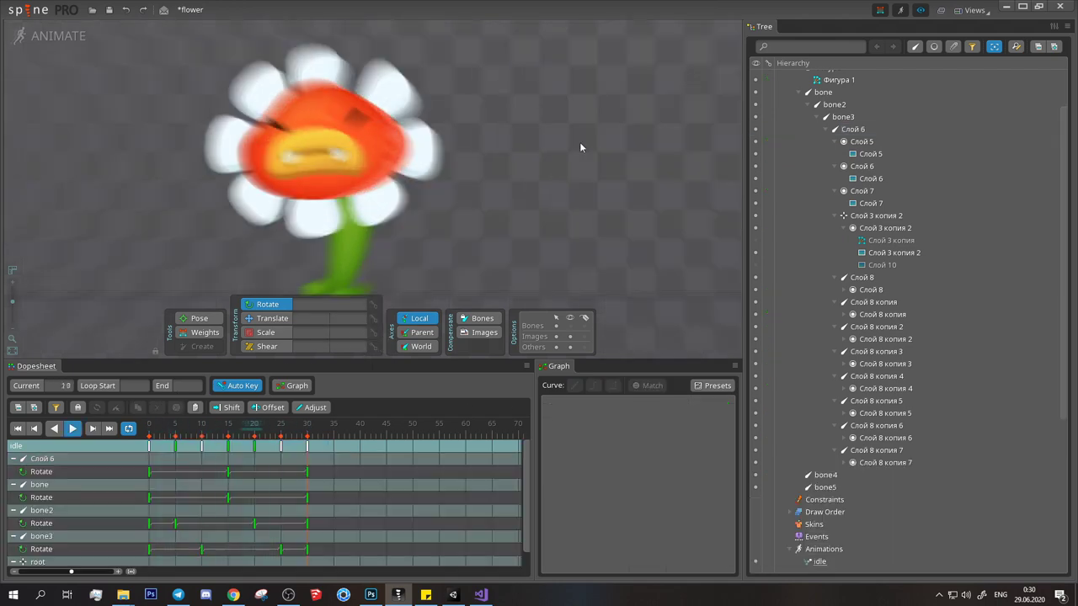
left_click(334, 220)
left_click(253, 452)
key("Delete")
Step: Copy the root's Scale keys and paste them near frames 8 and 23
key("ctrl+c")
key("ctrl+v")
scroll(435, 175, "down", 1)
scroll(435, 175, "down", 1)
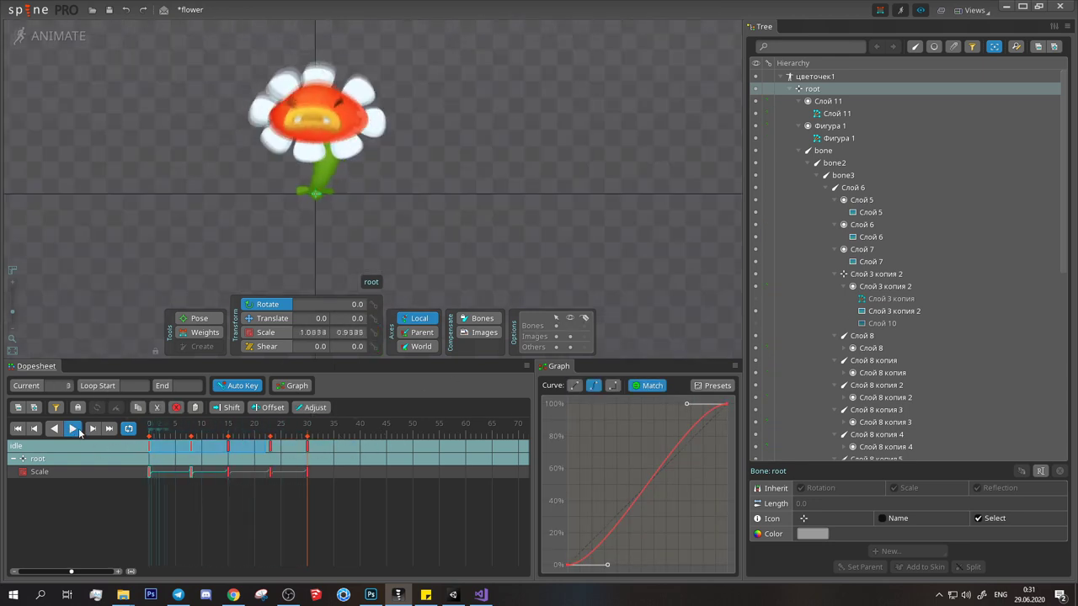
scroll(876, 252, "down", 5)
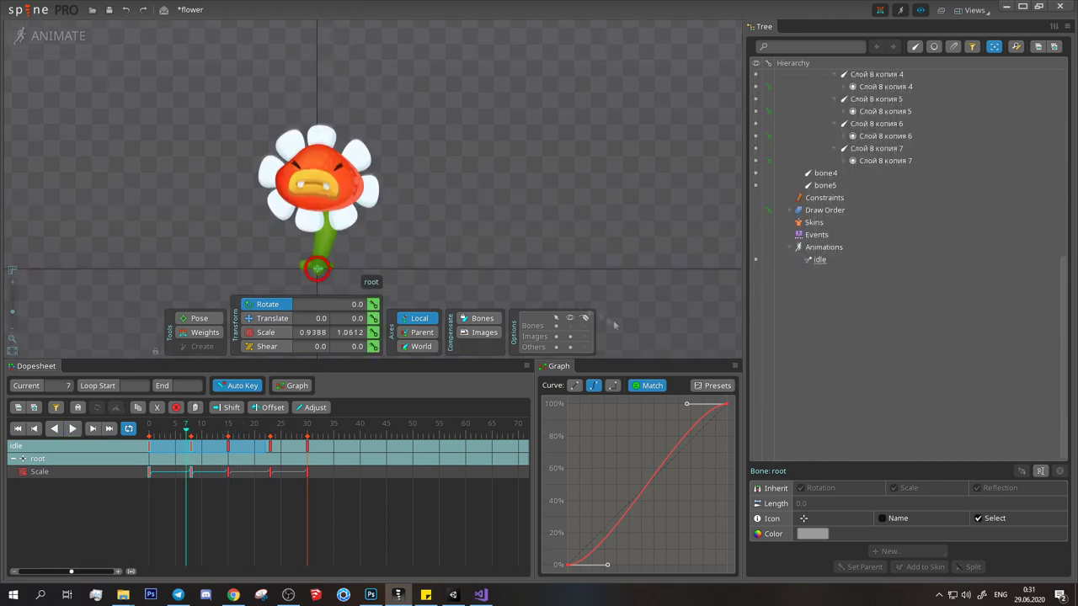
scroll(315, 126, "up", 3)
left_click(876, 129)
Step: Rotate a petal bone to a new angle and select all eight Слой 8 petal bones
key("space")
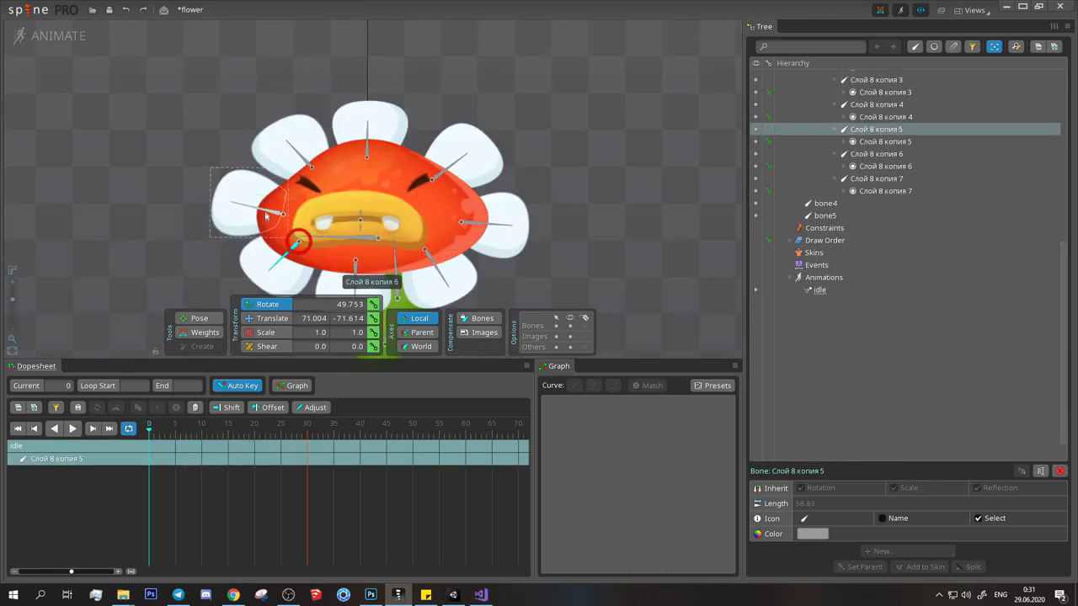
left_click_drag(265, 215, 421, 204)
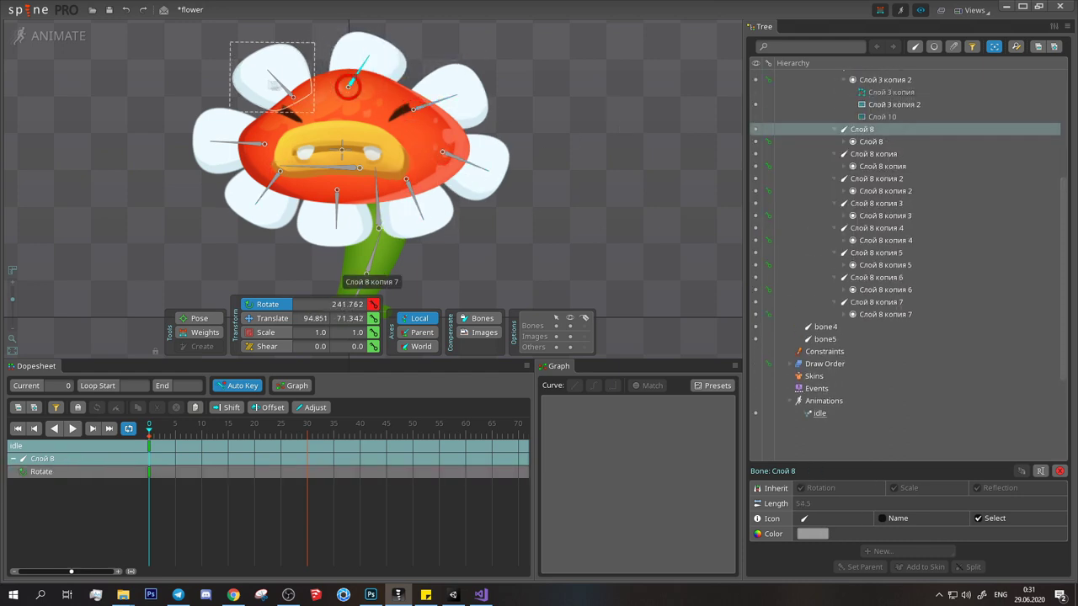
left_click_drag(230, 42, 314, 112)
left_click(229, 433)
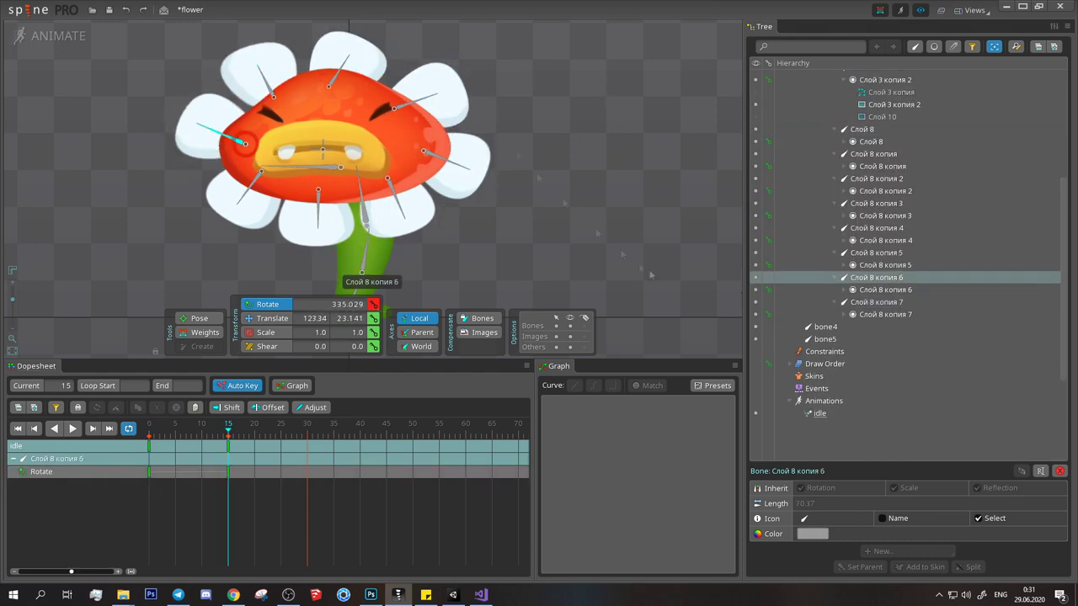
left_click(407, 196)
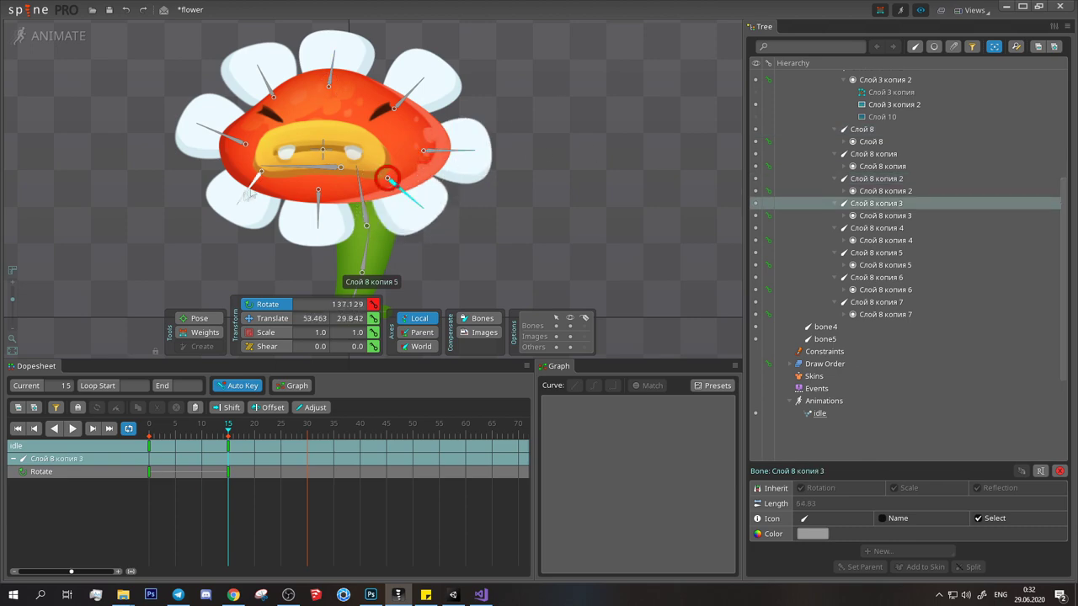
left_click(318, 207)
left_click(861, 128)
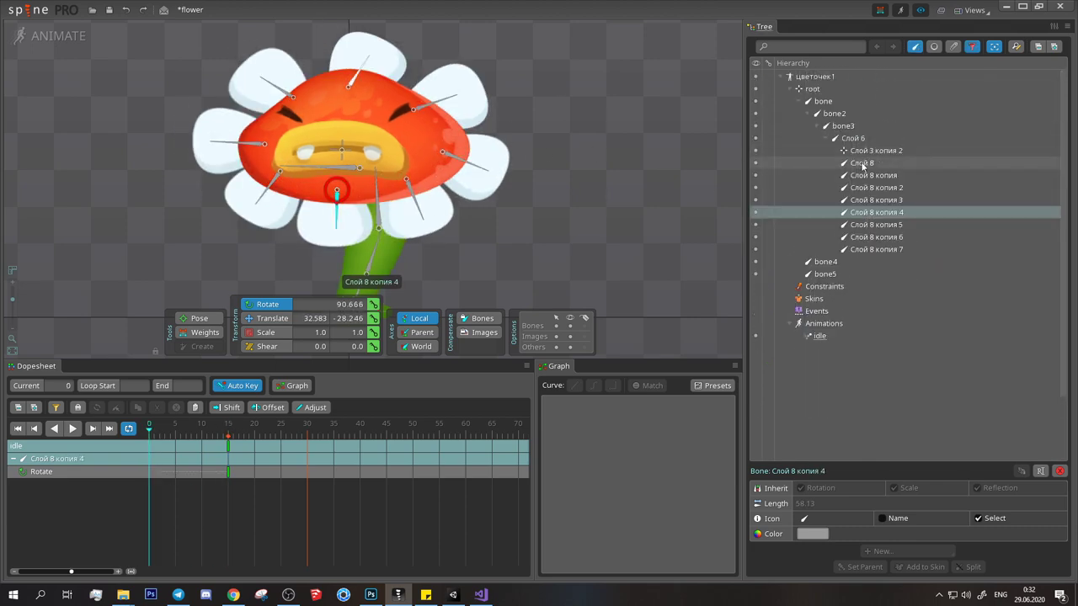
left_click(876, 249, "shift")
Step: Key the petals' rotation around frame 7, working through individual Слой 8 petal bones
left_click_drag(233, 444, 185, 433)
left_click_drag(301, 50, 372, 154)
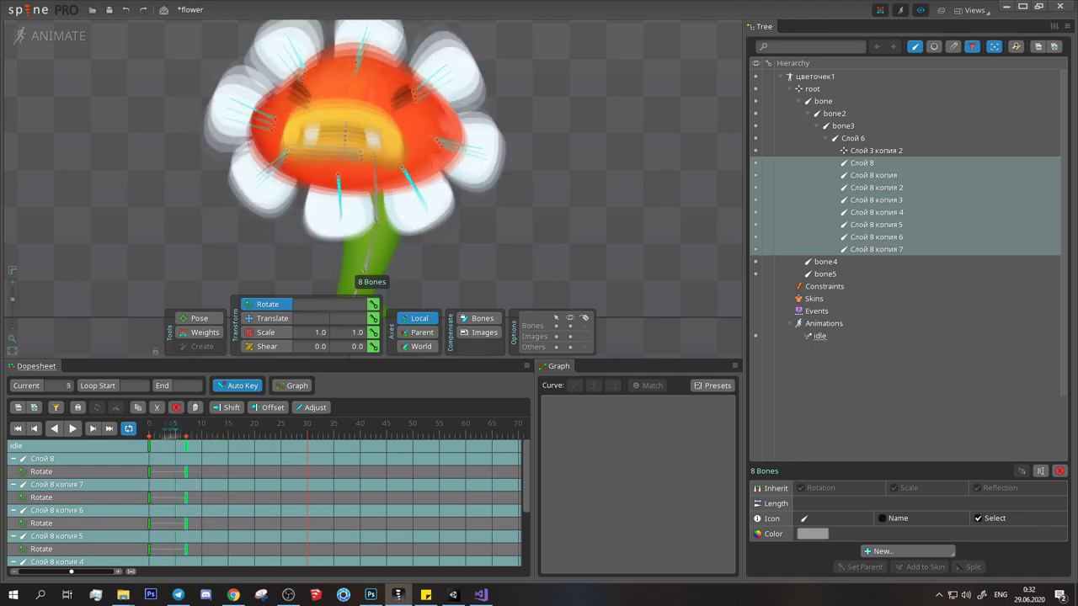
left_click(372, 154)
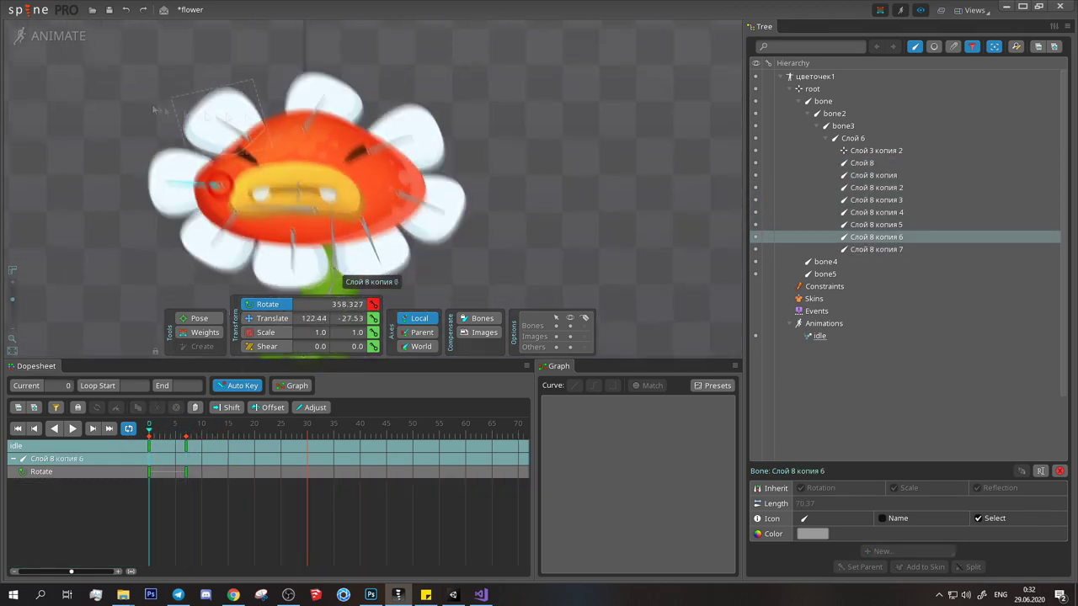
left_click(360, 220)
left_click(437, 221)
left_click(437, 222)
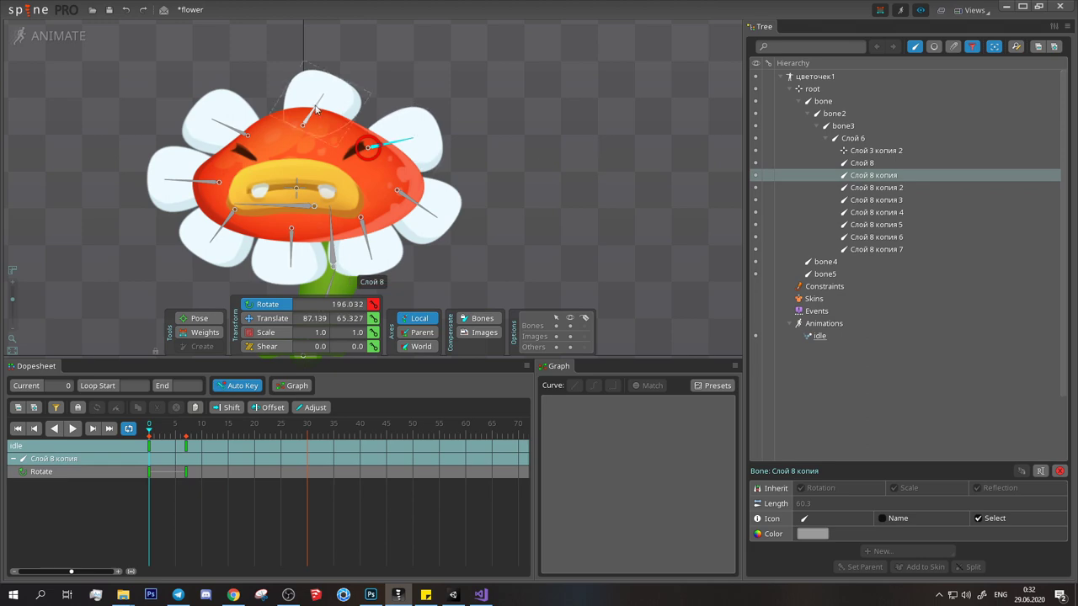
key("ctrl+Right")
left_click(231, 187)
left_click(875, 200)
left_click(875, 187)
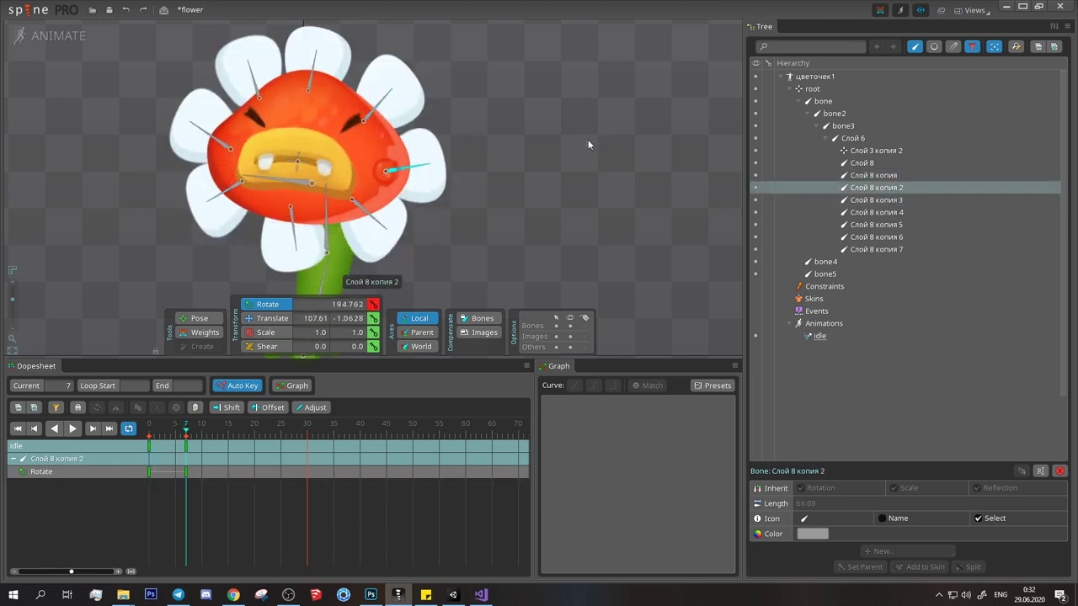
Step: Copy all eight petals' rotation keys and paste them at frame 15
key("Left")
key("Left")
key("Left")
left_click(886, 168, "shift")
key("ctrl+c")
left_click(228, 432)
key("ctrl+v")
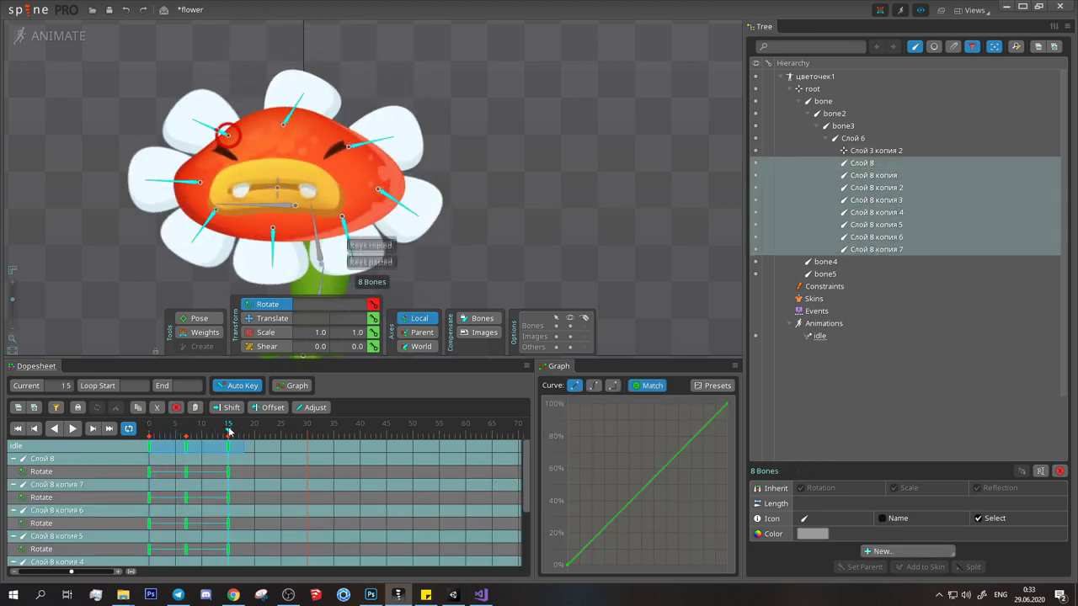
key("space")
Step: Offset the eight petals' keys from each other and review the staggered wobble
left_click(556, 252)
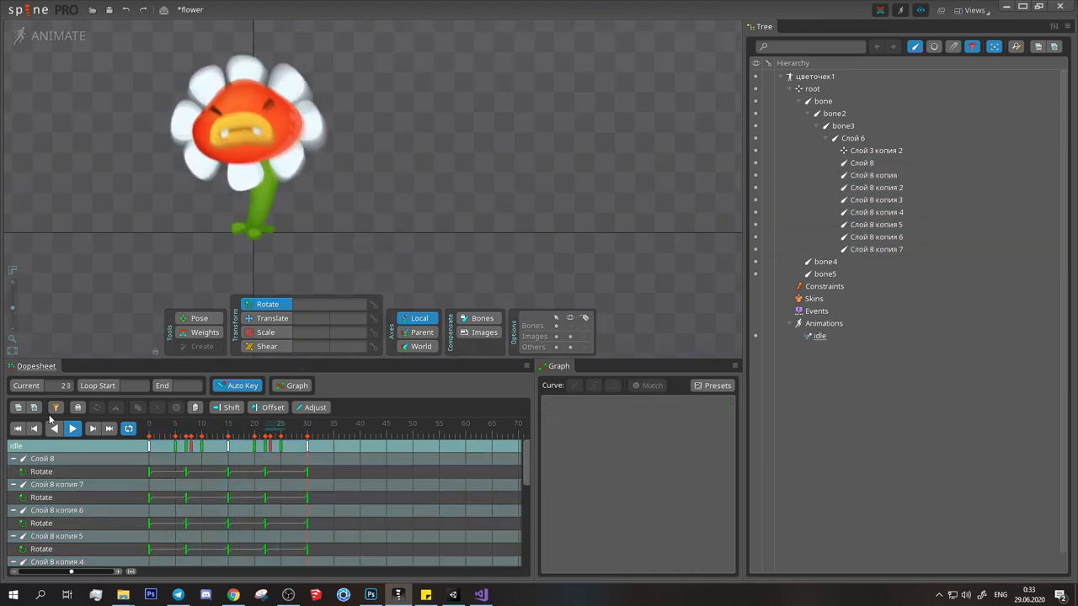
key("ctrl+z")
key("ctrl+z")
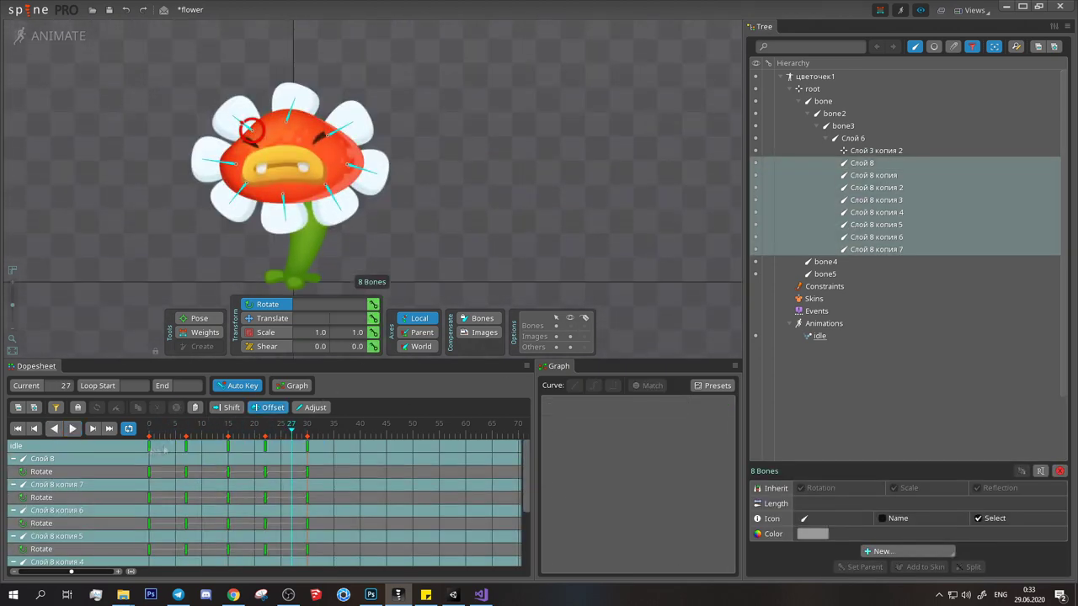
left_click(575, 198)
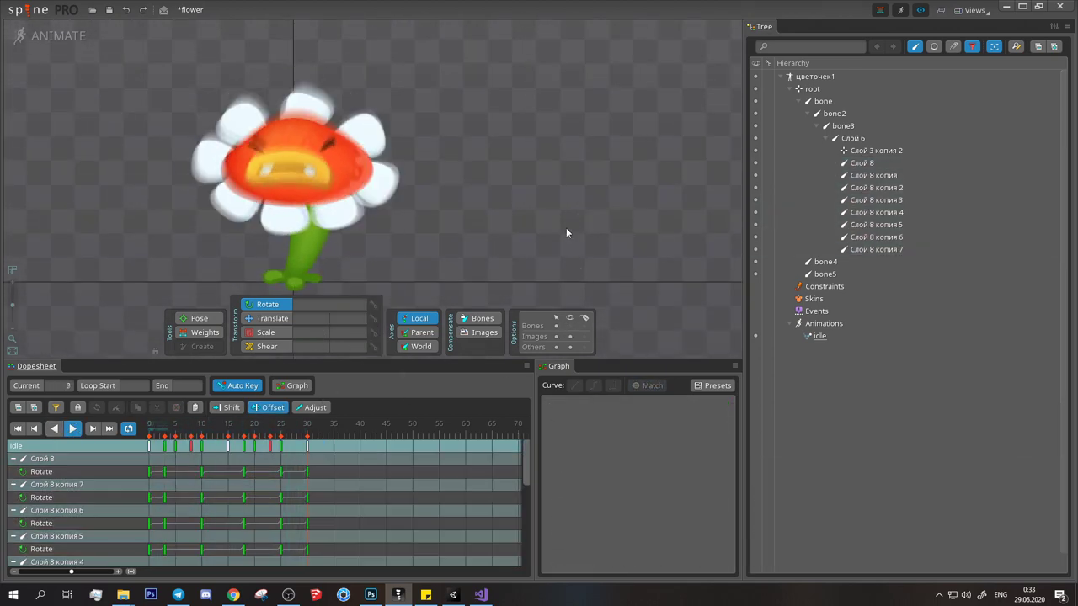
scroll(528, 152, "down", 2)
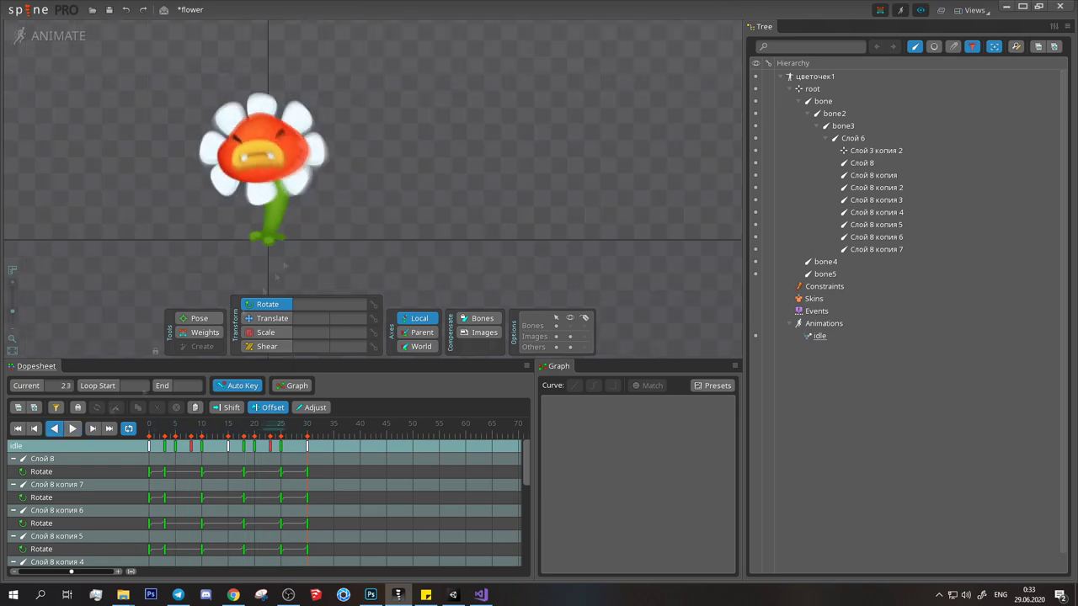
scroll(266, 232, "up", 3)
left_click(288, 235)
left_click(192, 430)
Step: Copy leaf bones bone4 and bone5's rotation keys and paste them at frame 15
left_click(289, 236)
left_click(289, 236)
left_click(289, 236)
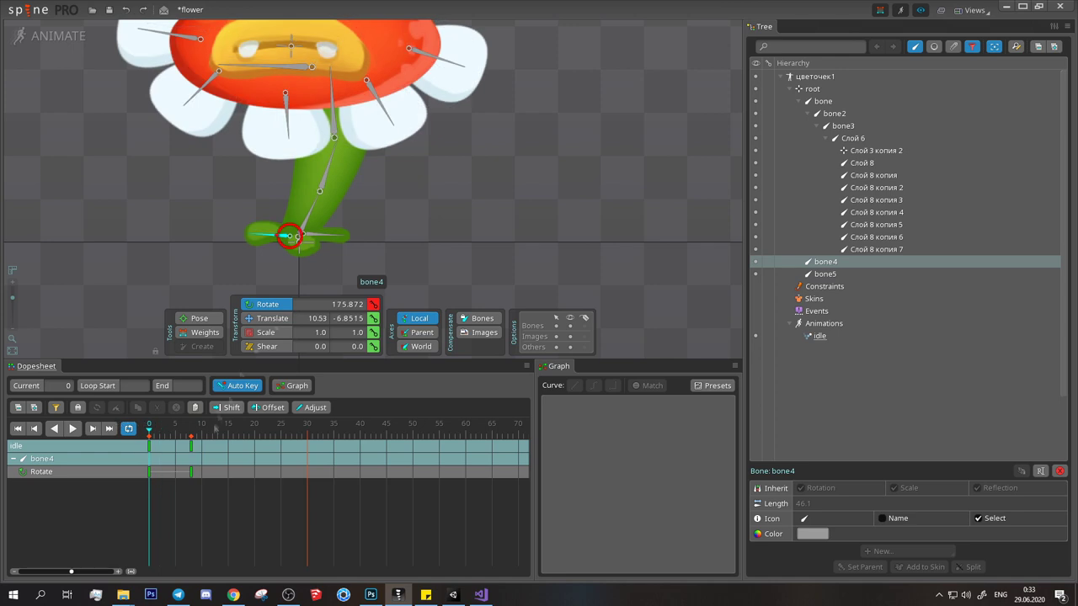
left_click(288, 235, "ctrl")
key("ctrl+c")
left_click(229, 431)
key("ctrl+v")
Step: Preview the idle animation and save the project
scroll(484, 192, "down", 5)
key("Escape")
key("l")
scroll(484, 192, "up", 3)
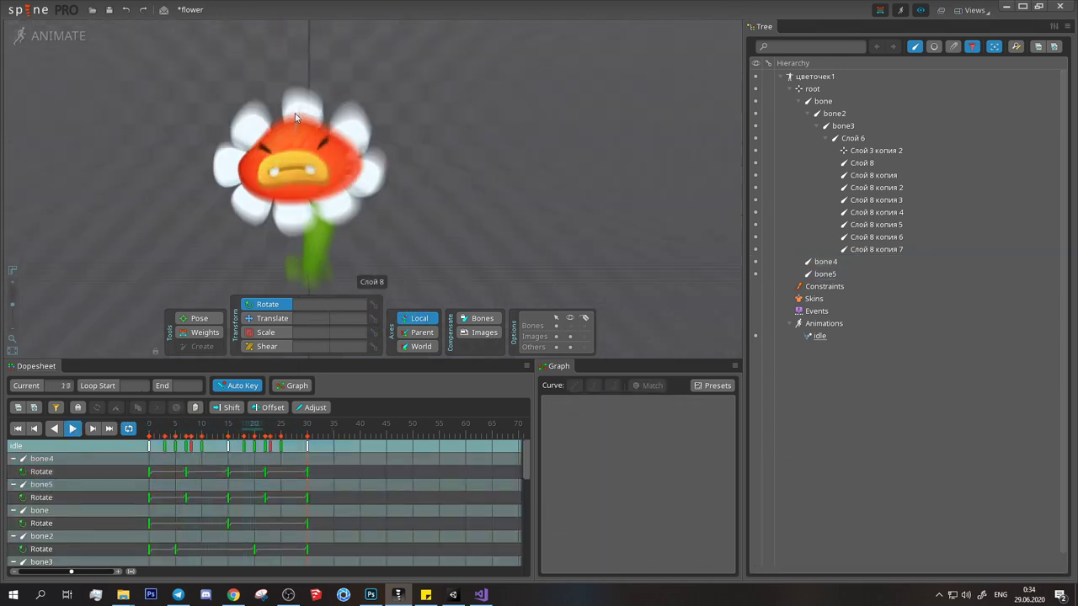
key("ctrl+s")
Step: Create a new empty animation named 'attack'
left_click(823, 323)
left_click(880, 566)
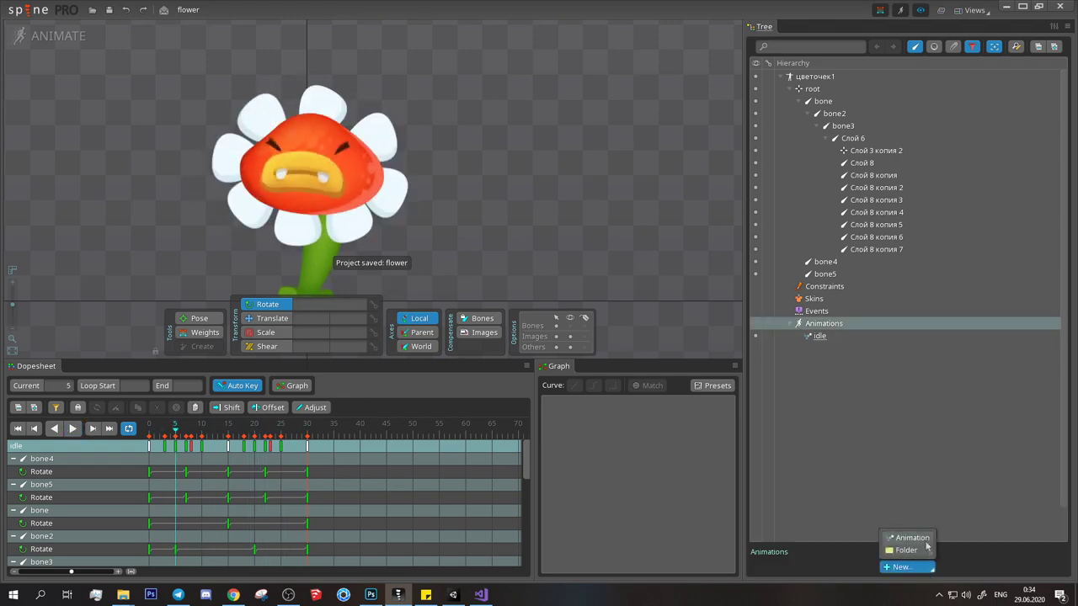
left_click(924, 541)
type("attack")
key("Return")
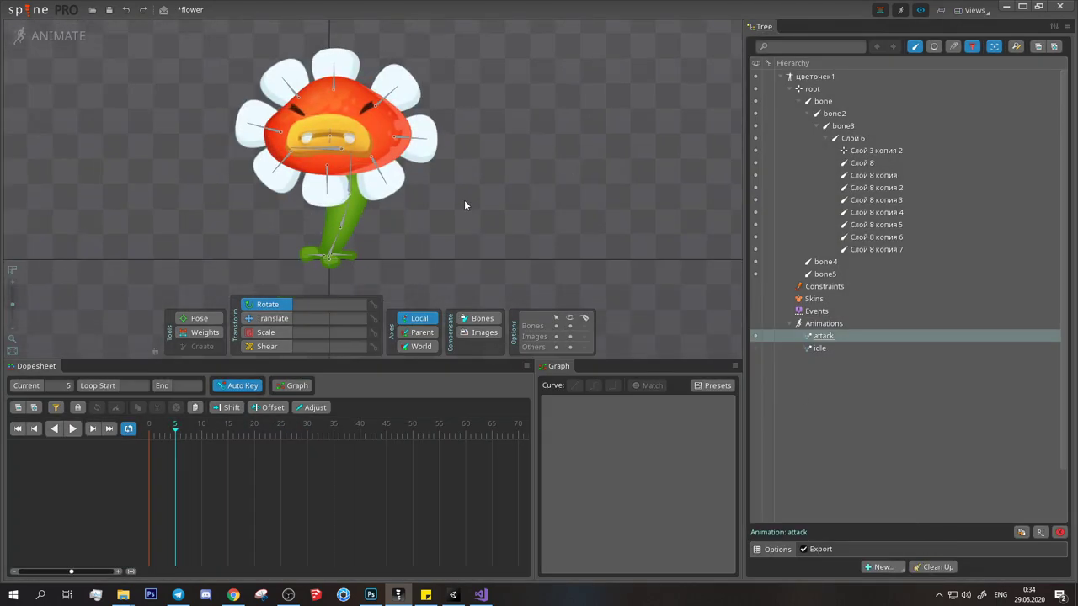
left_click(368, 260)
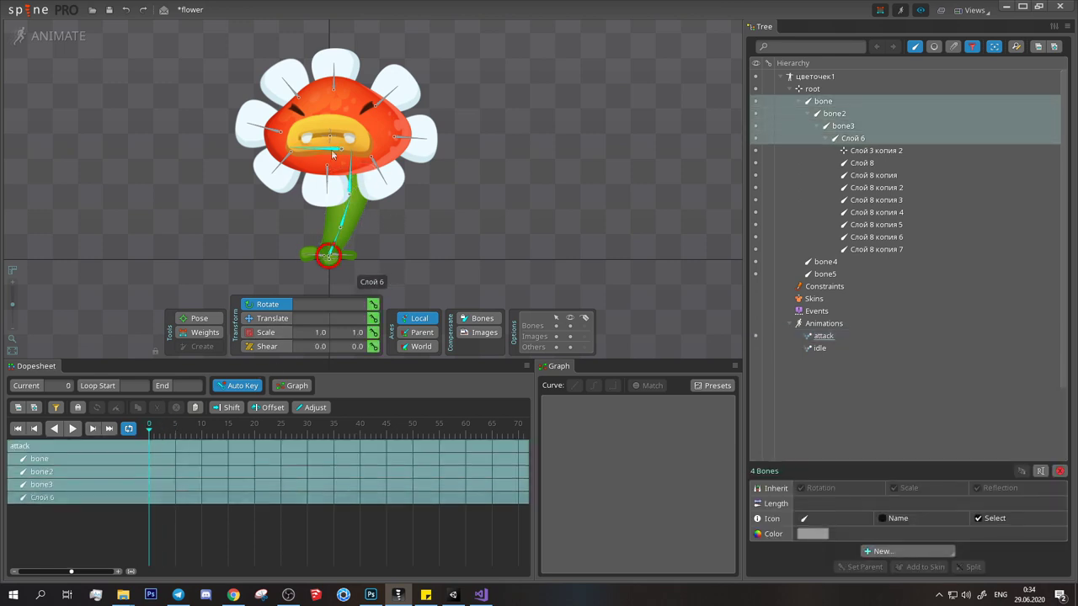
Step: Rotate the head bone Слой 6 further at frame 9
left_click_drag(368, 269, 362, 220)
left_click(337, 233)
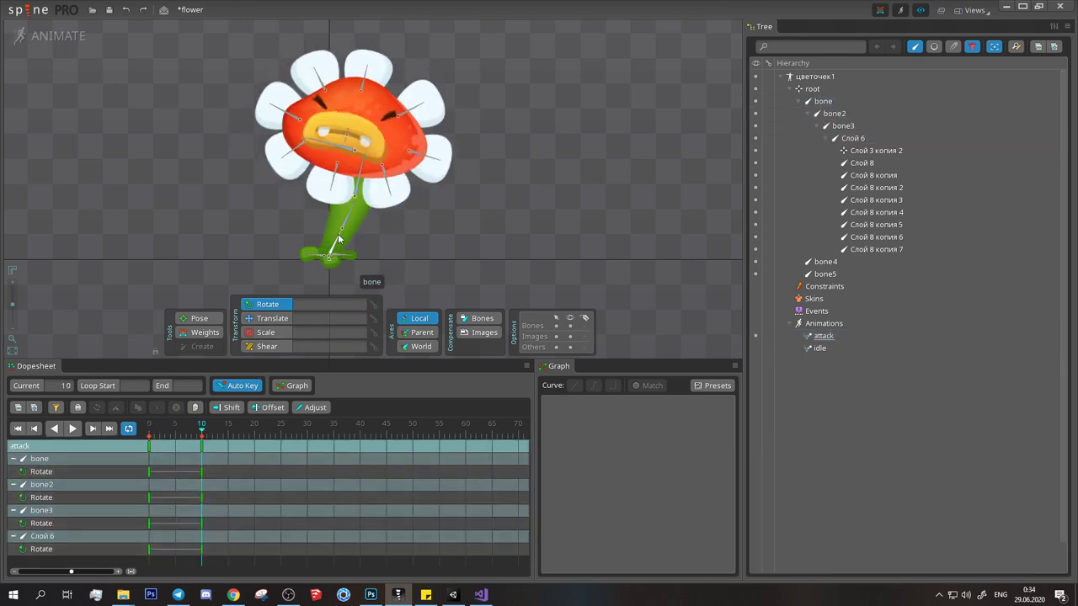
key("Left")
left_click_drag(338, 233, 603, 169)
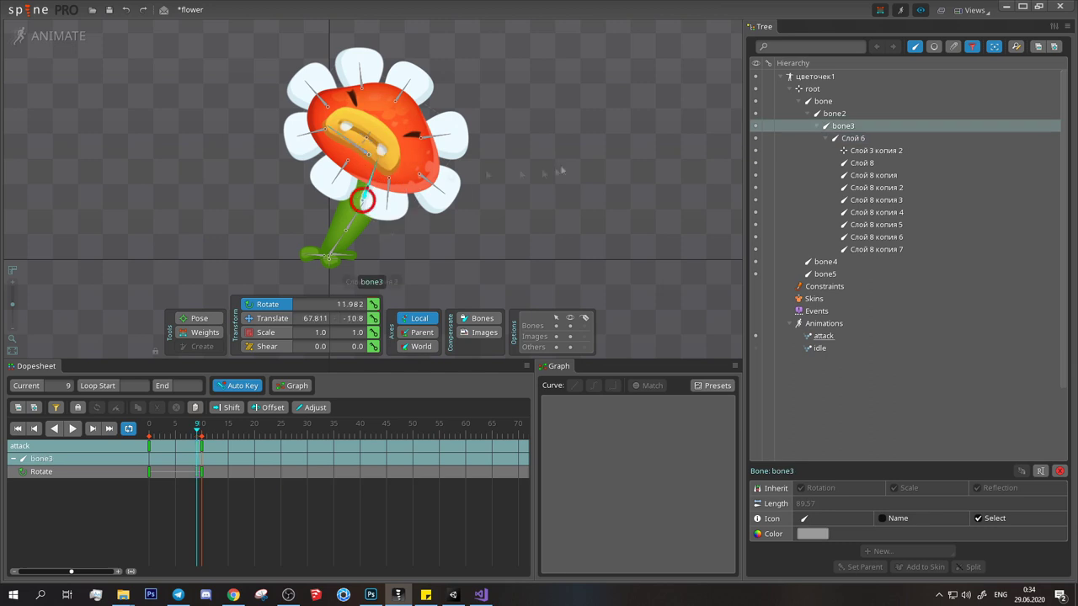
left_click(360, 205, "ctrl")
left_click(193, 436)
left_click(202, 436)
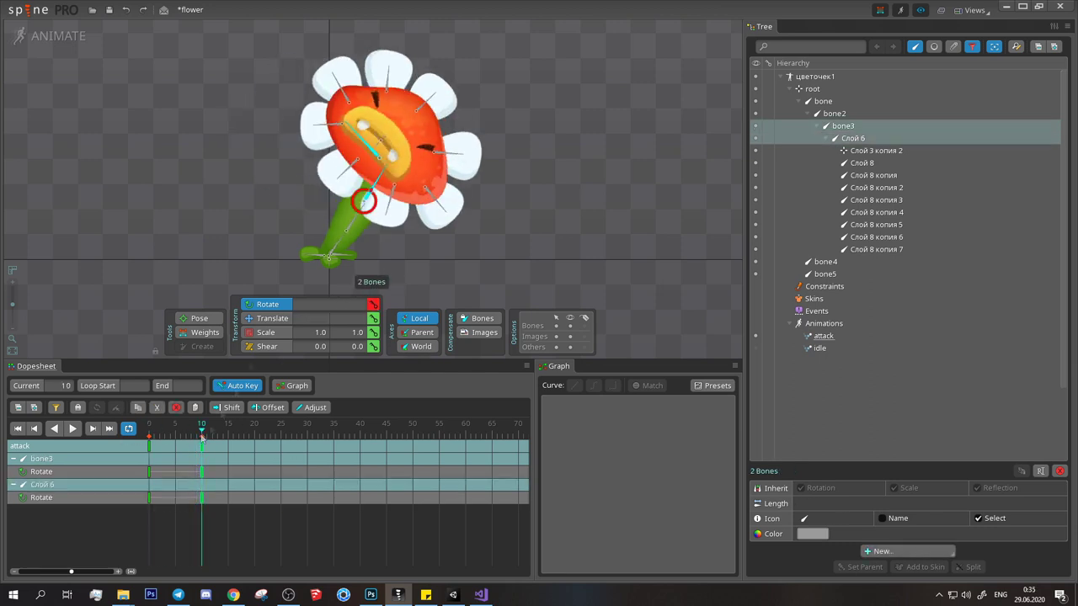
Step: Select stem bones bone, bone2, bone3 together with head bone Слой 6
left_click(367, 203)
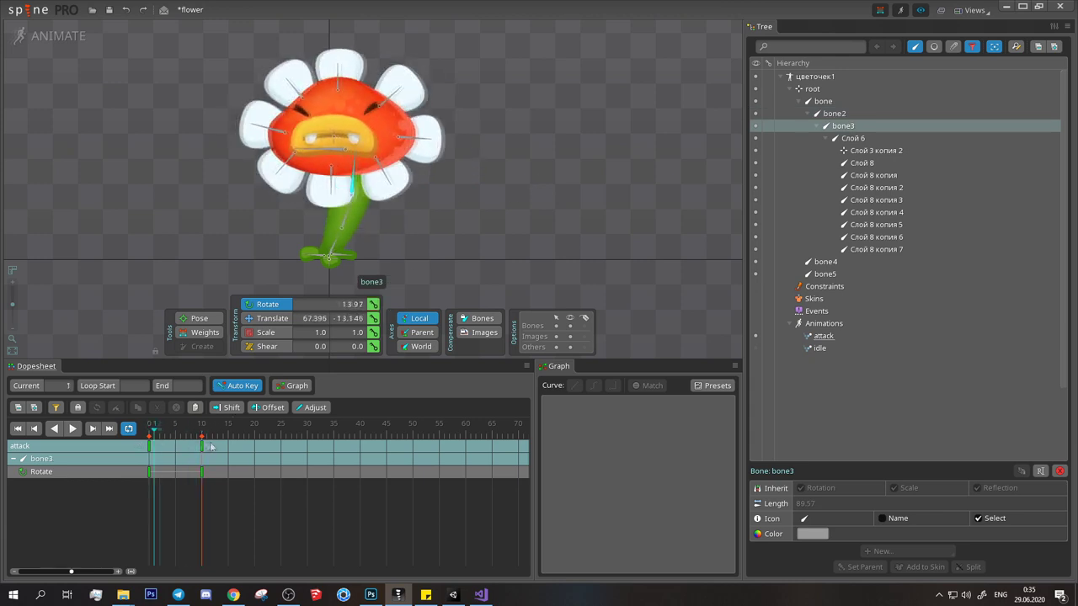
key("Up")
key("Up")
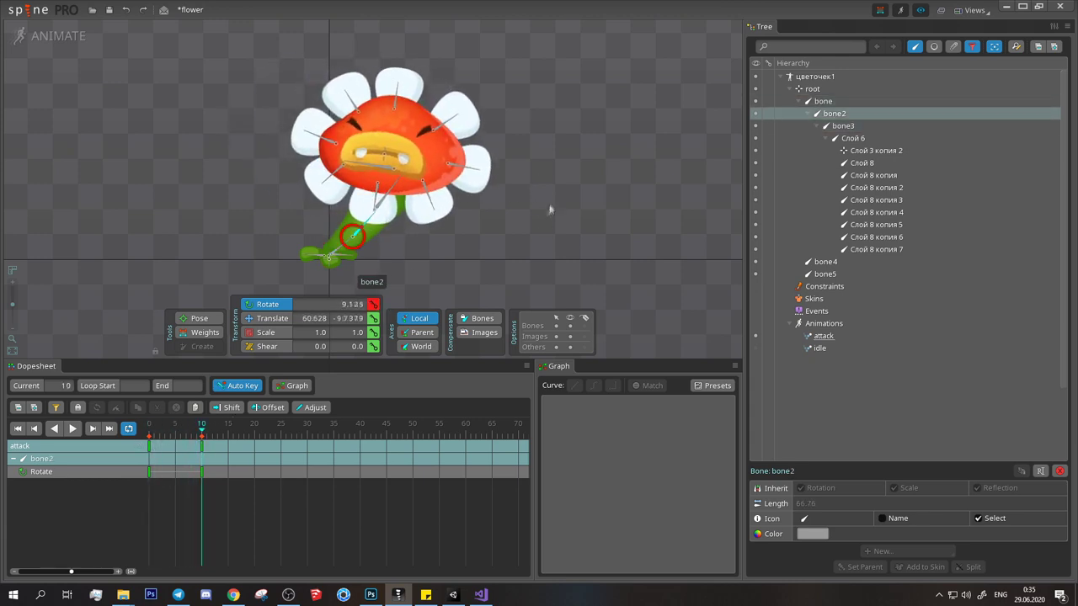
key("shift+Down")
key("shift+Down")
left_click(145, 453)
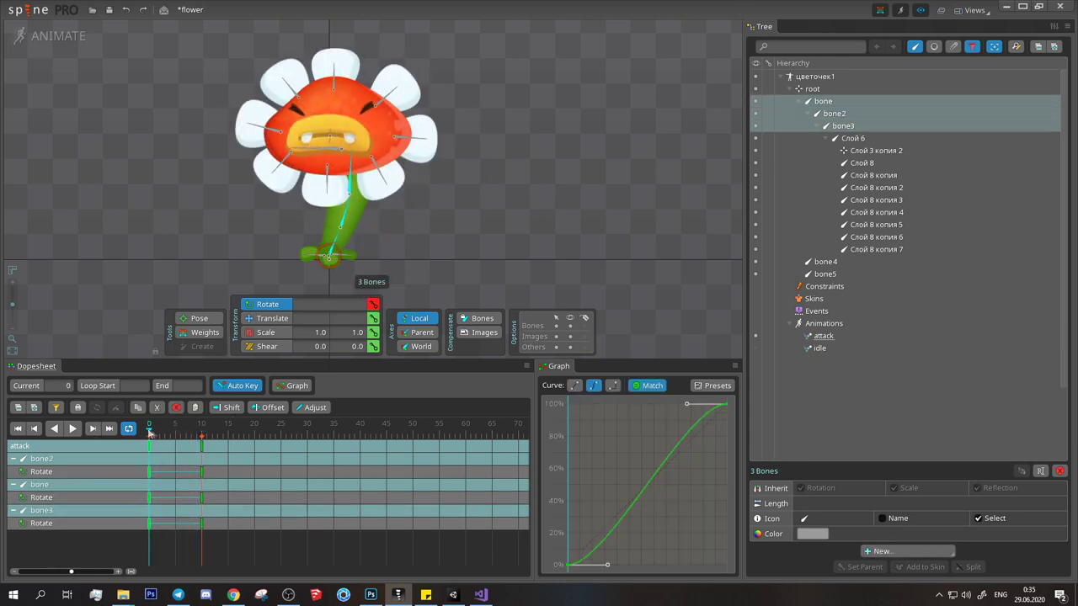
left_click(336, 144)
key("shift+Up")
key("shift+Up")
key("shift+Up")
left_click(174, 432)
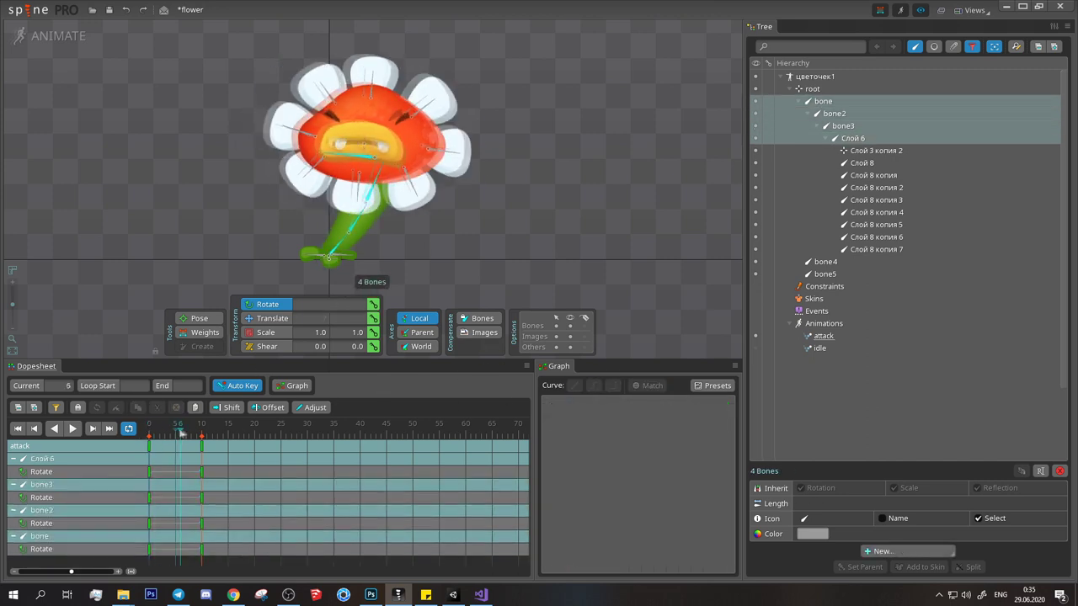
Step: Move the four bones' end rotation keys to frame 20 and ease the curve
left_click(149, 445)
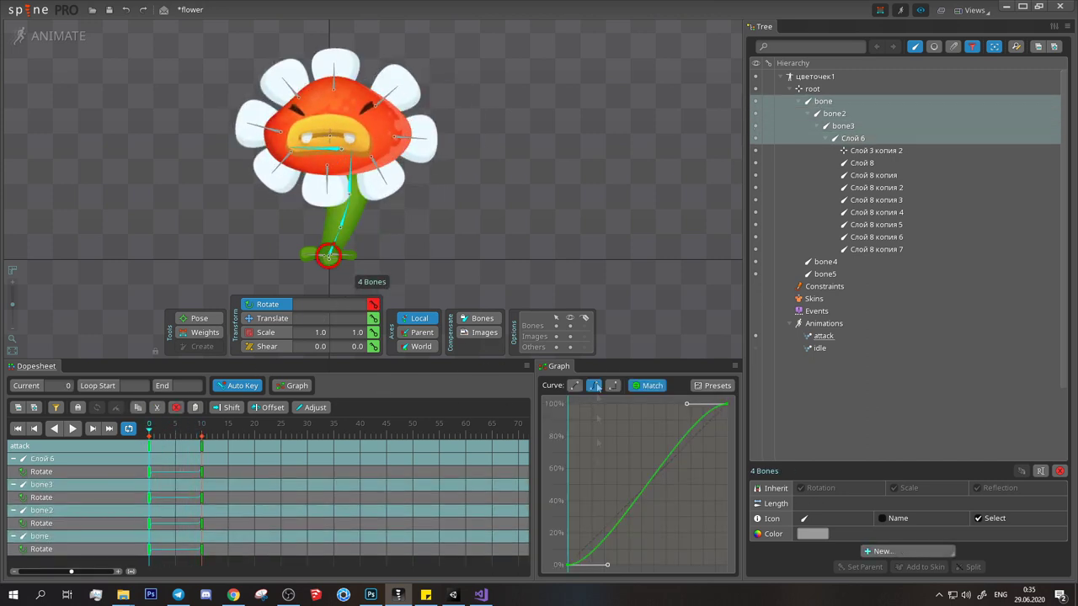
left_click_drag(201, 445, 254, 446)
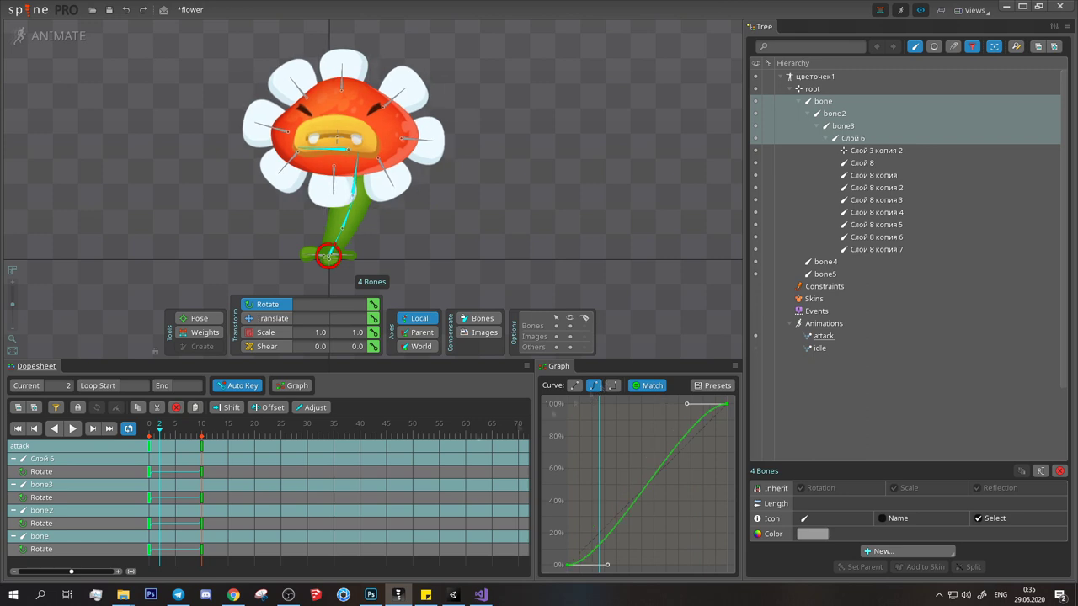
left_click_drag(665, 403, 684, 403)
left_click(72, 429)
left_click(256, 445)
left_click_drag(151, 433, 253, 434)
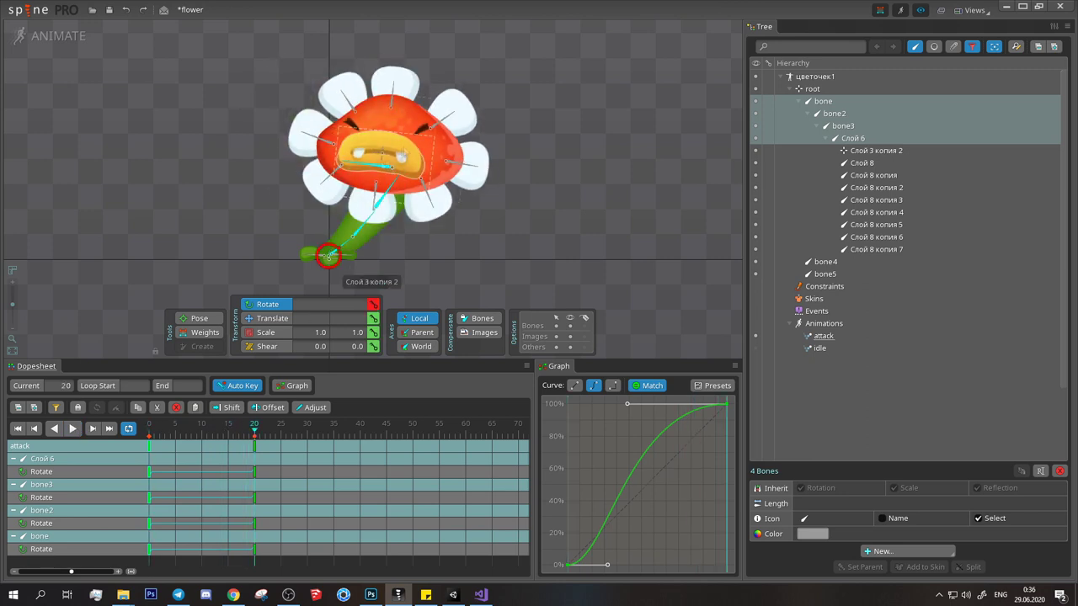
Step: Key the face mesh Слой 3 копия's attachment at frame 0 and switch to Translate
left_click(328, 255)
left_click(886, 299)
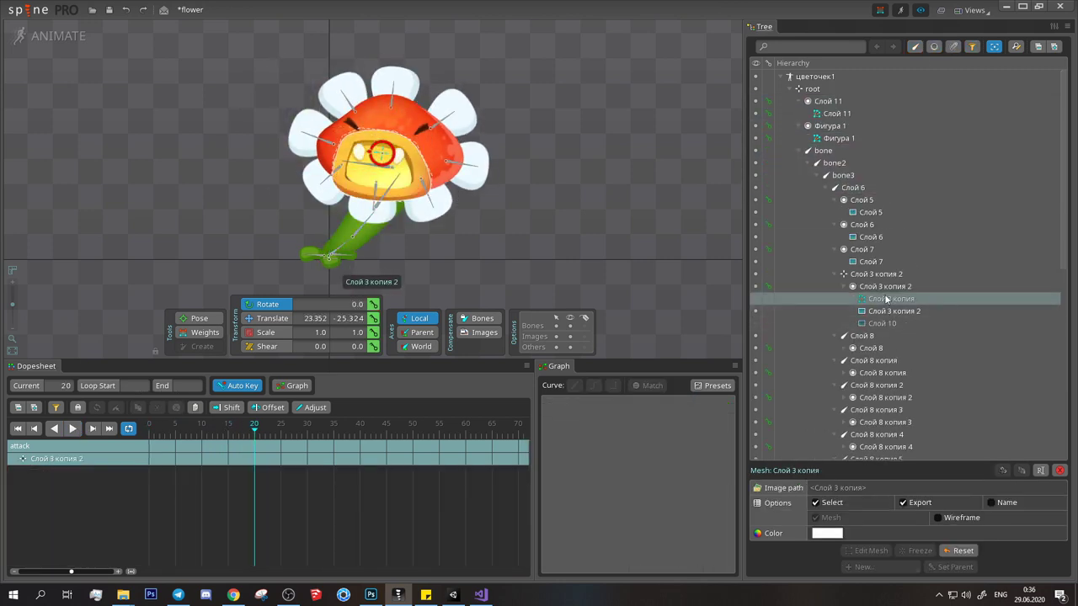
left_click(141, 445)
left_click(755, 298)
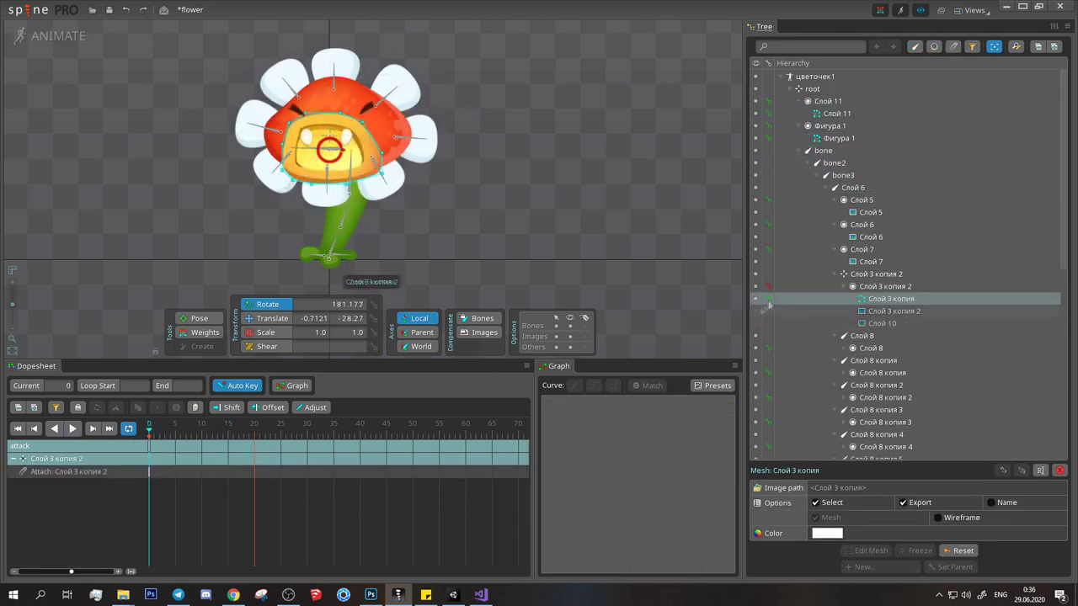
left_click_drag(150, 485, 173, 489)
left_click(267, 318)
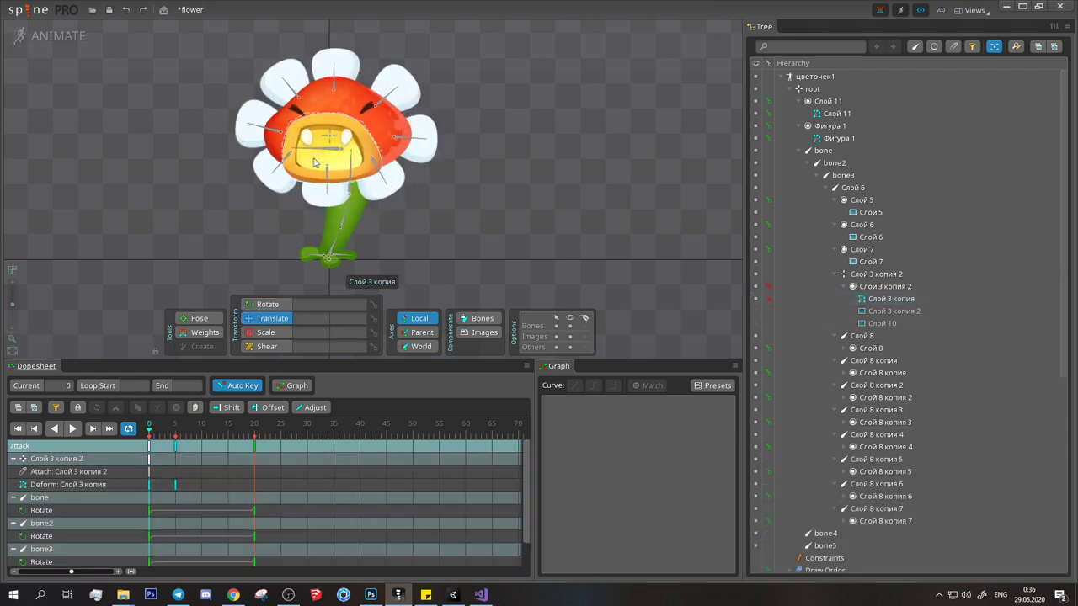
Step: Deform the face mesh at frame 1 and compare it against frame 0
scroll(291, 207, "up", 3)
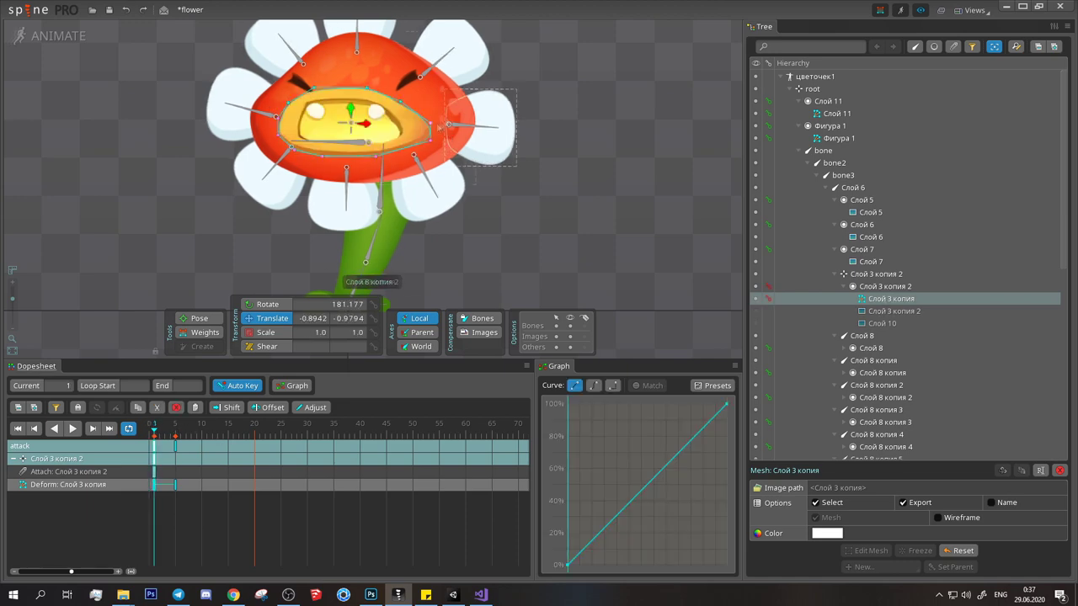
left_click(439, 133)
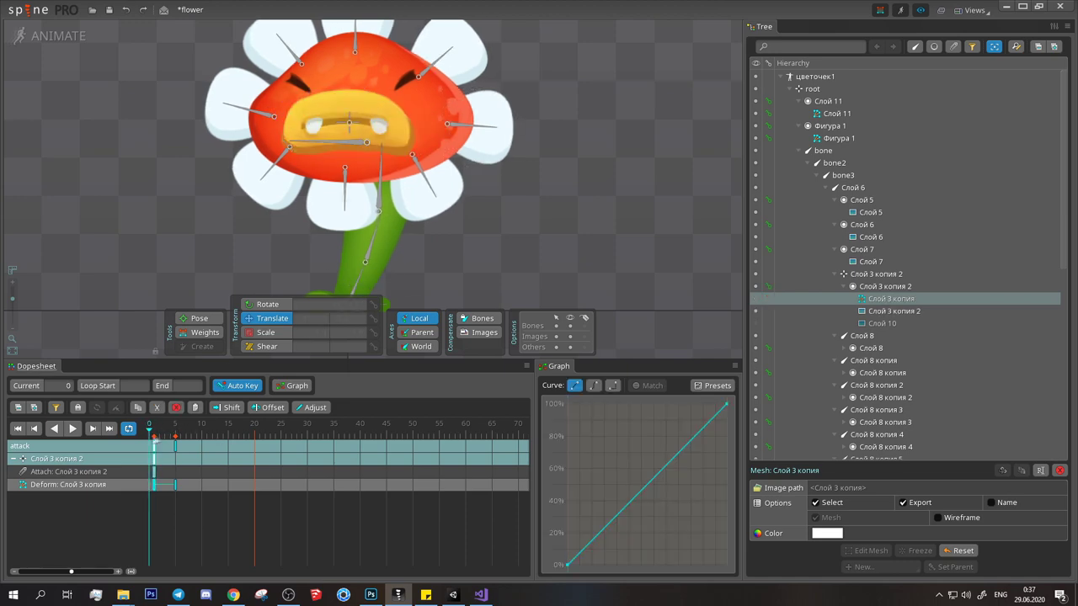
key("ctrl+z")
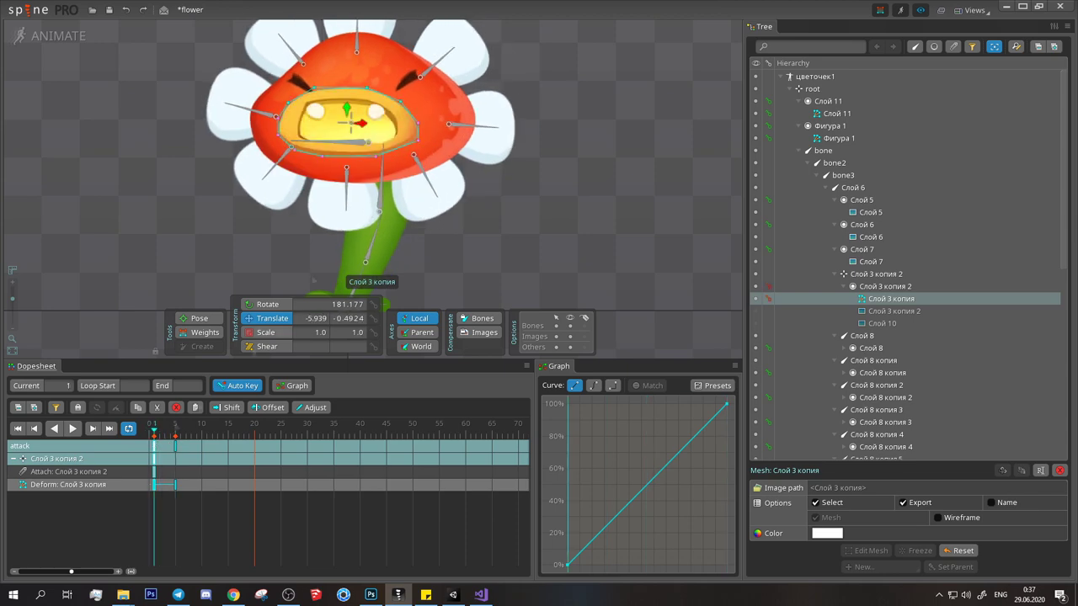
left_click(150, 431)
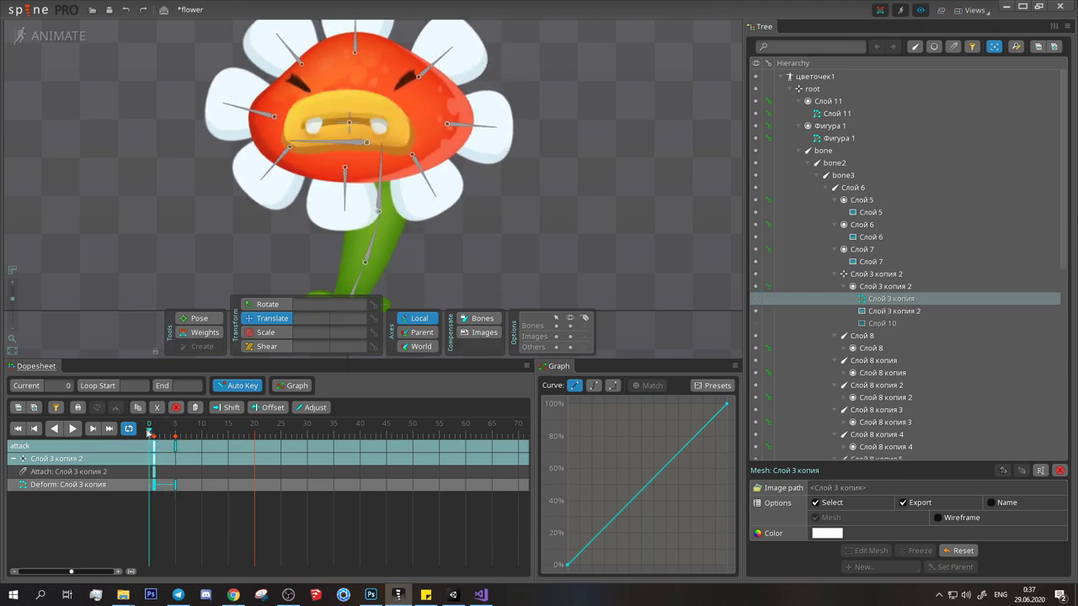
left_click(154, 431)
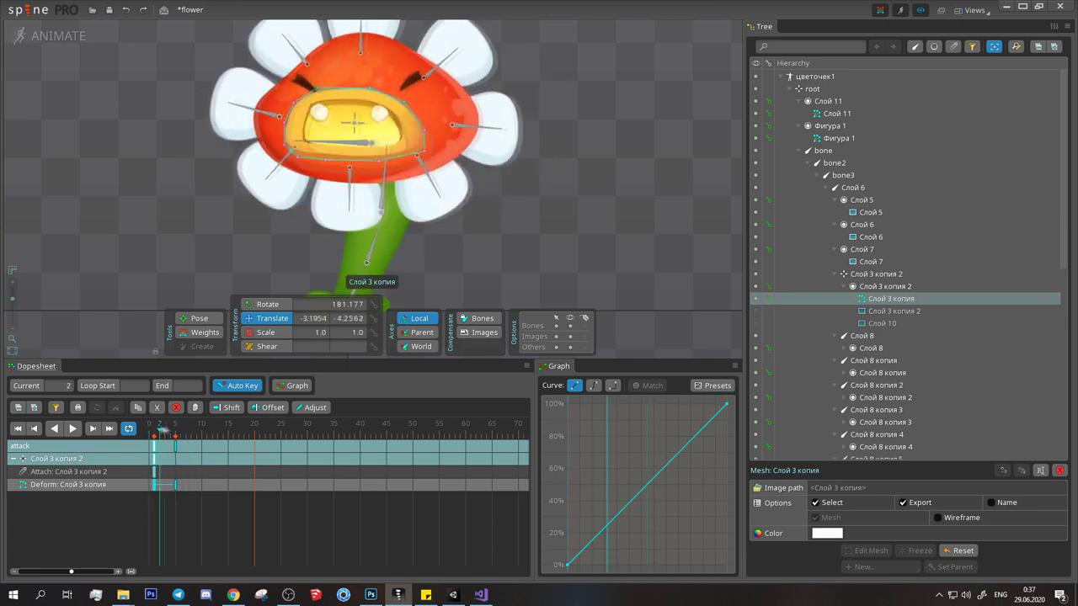
left_click(151, 431)
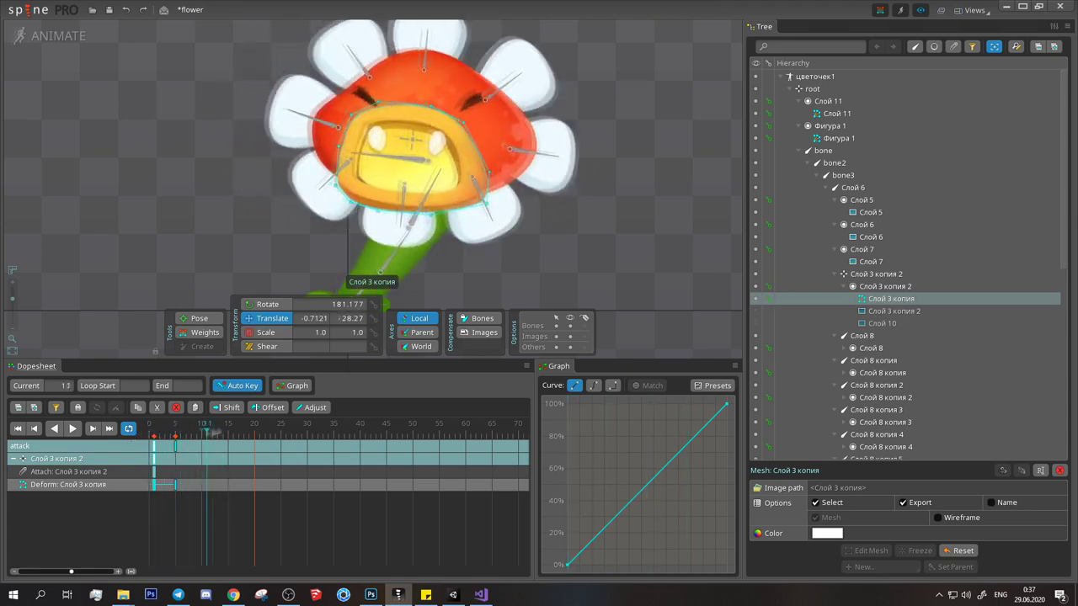
left_click(73, 428)
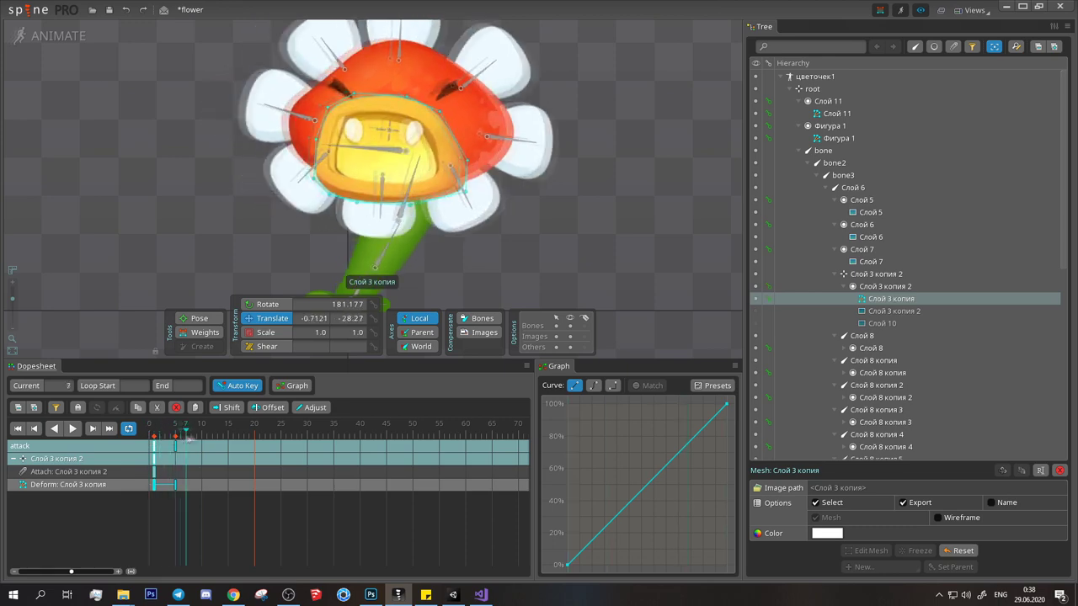
Step: Copy the deform key and paste it at a later frame near 17
left_click(187, 436)
key("ctrl+c")
key("ctrl+v")
left_click_drag(187, 435, 253, 437)
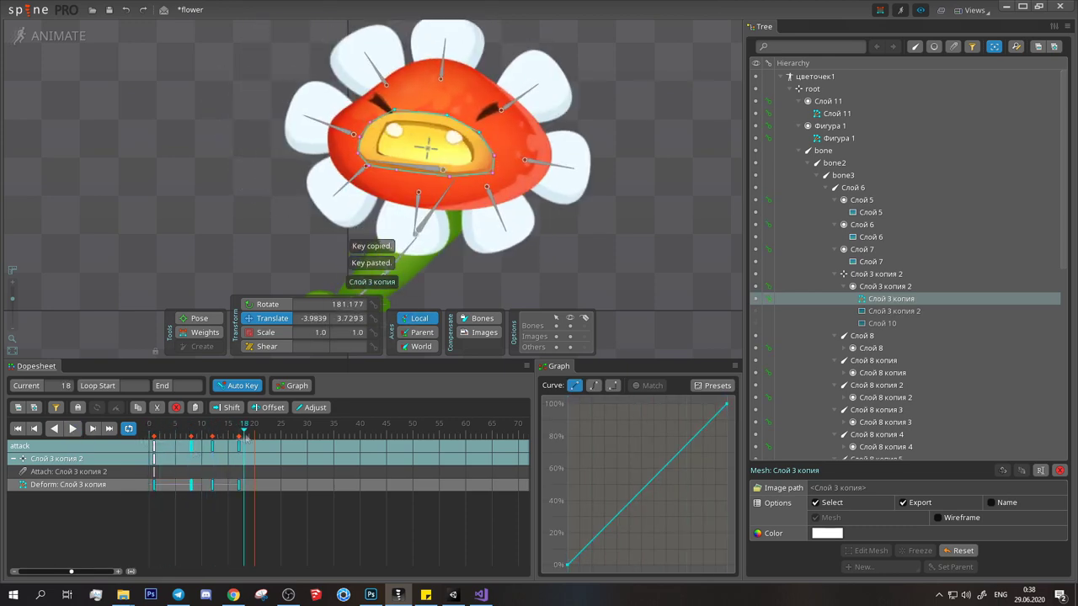
left_click(755, 311)
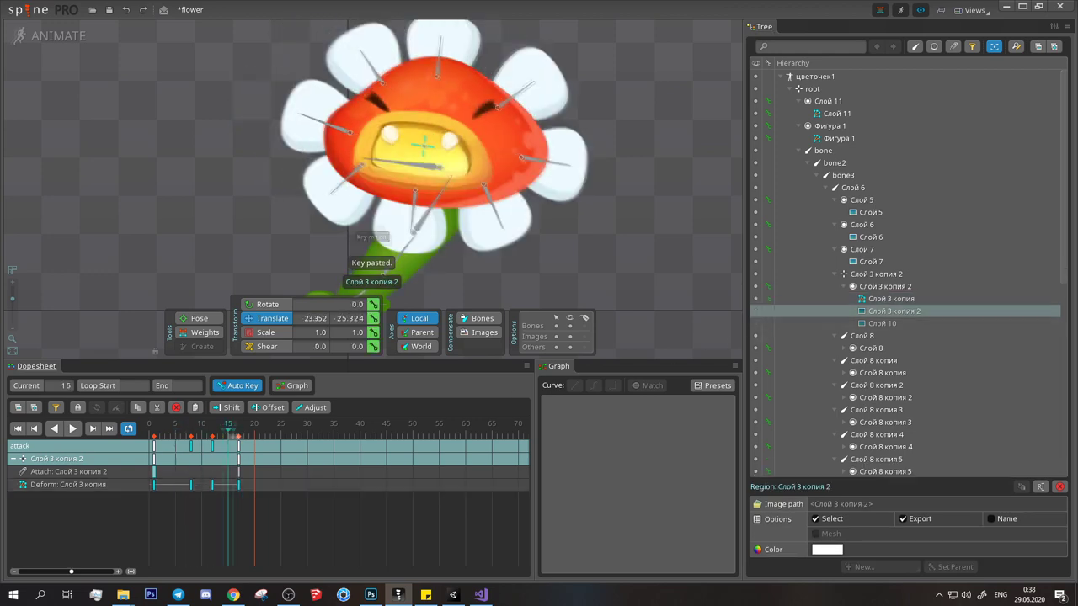
Step: Shift the frame 11 key of Слой 3 копия 2 to about frame 12 and preview
left_click(239, 447)
left_click(211, 448)
key("space")
left_click_drag(211, 448, 255, 434)
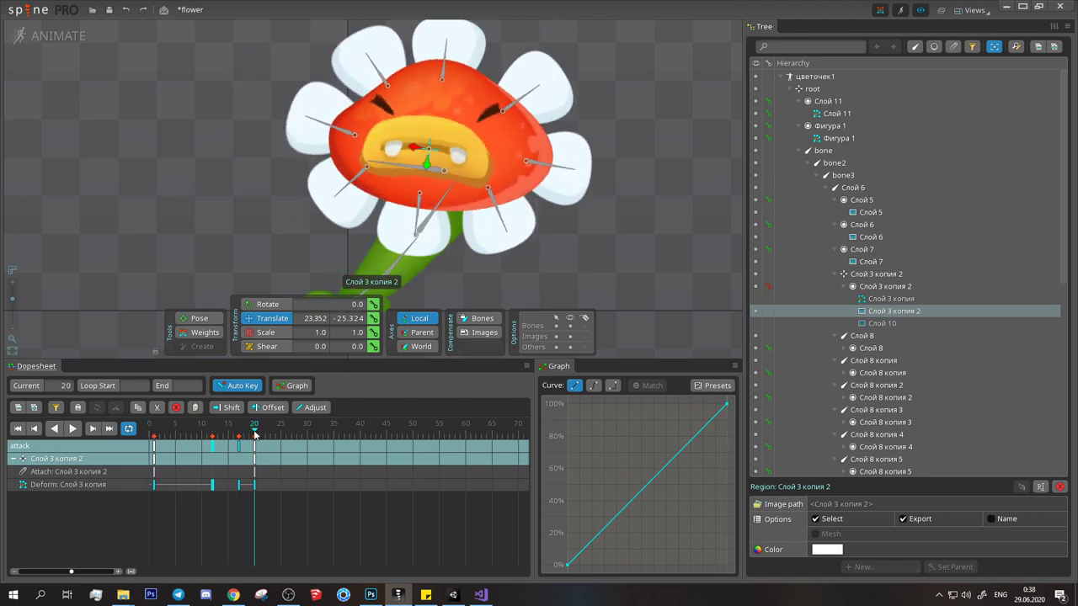
scroll(421, 219, "down", 3)
left_click(352, 197)
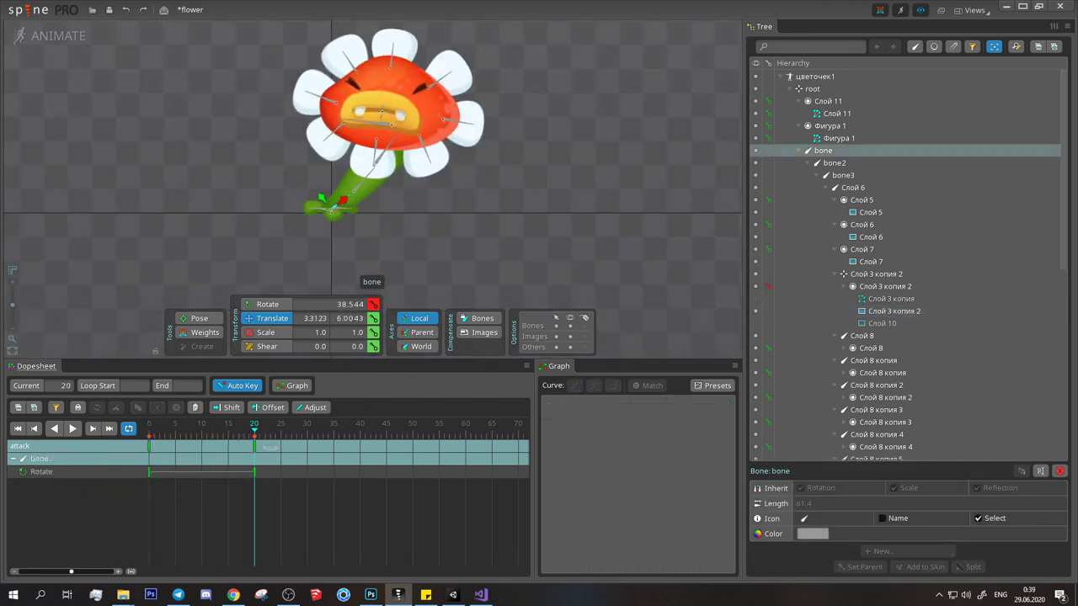
Step: Rotate the stem and head bones at frame 35, turning head Слой 6 further
left_click(280, 424)
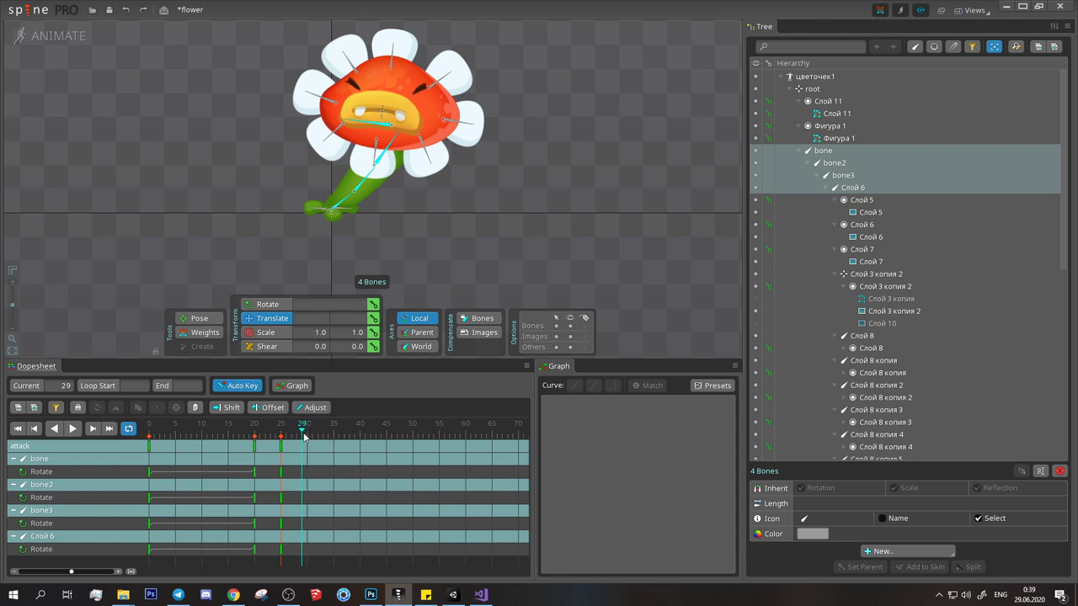
left_click(333, 430)
key("c")
mouse_move(326, 142)
left_mouse_down()
mouse_move(243, 160)
mouse_move(252, 147)
mouse_move(450, 146)
left_mouse_up()
left_click(329, 208)
left_click(291, 163)
left_click(233, 144)
left_click_drag(454, 76, 468, 126)
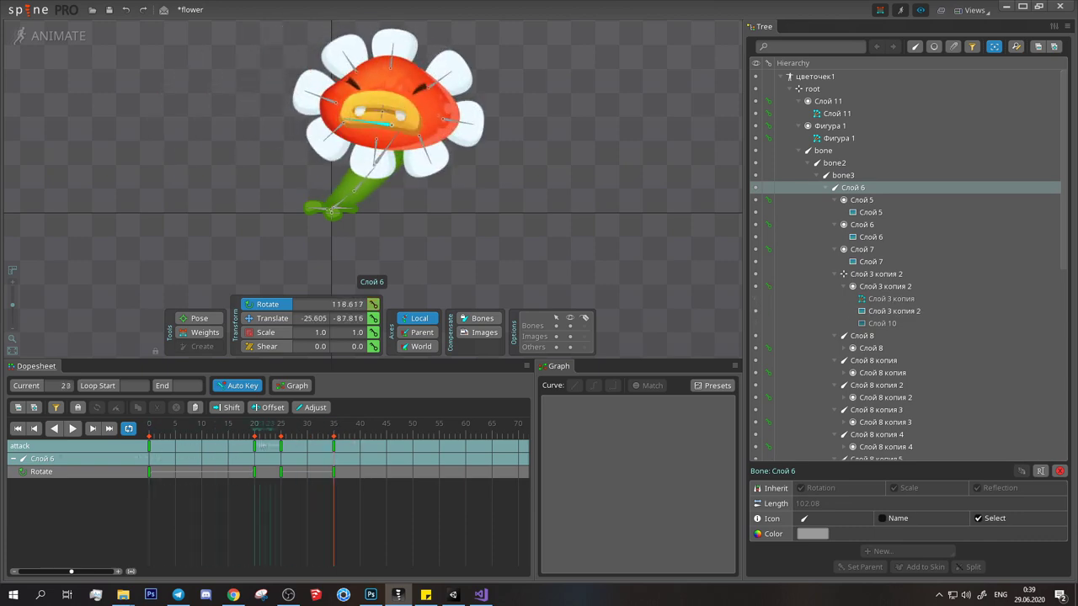
Step: Key the four stem and head bones' rotation at frame 25 and review playback
key("space")
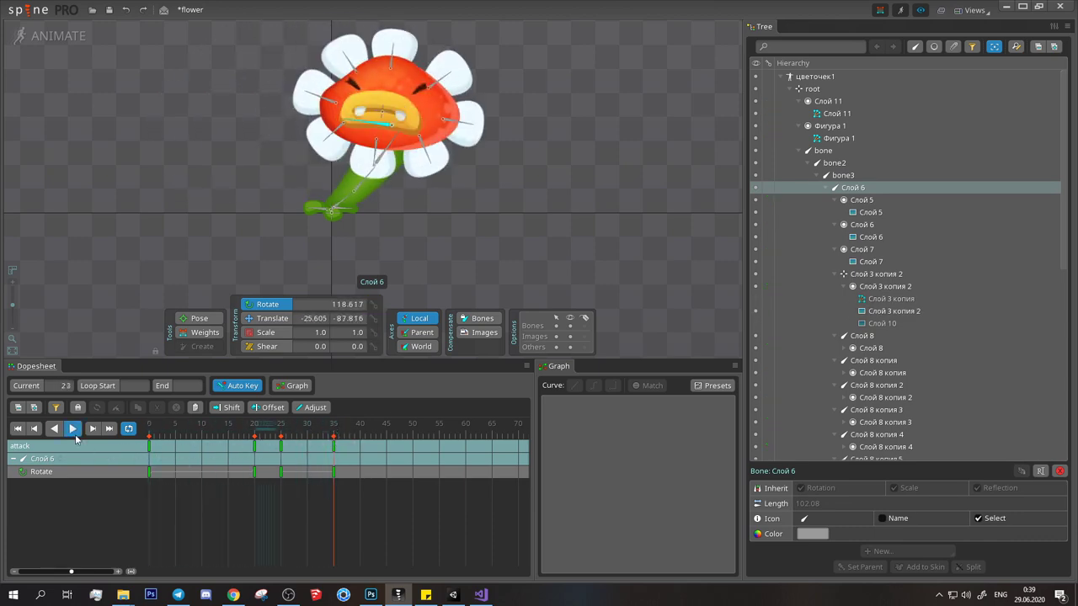
left_click(280, 423)
left_click(280, 471)
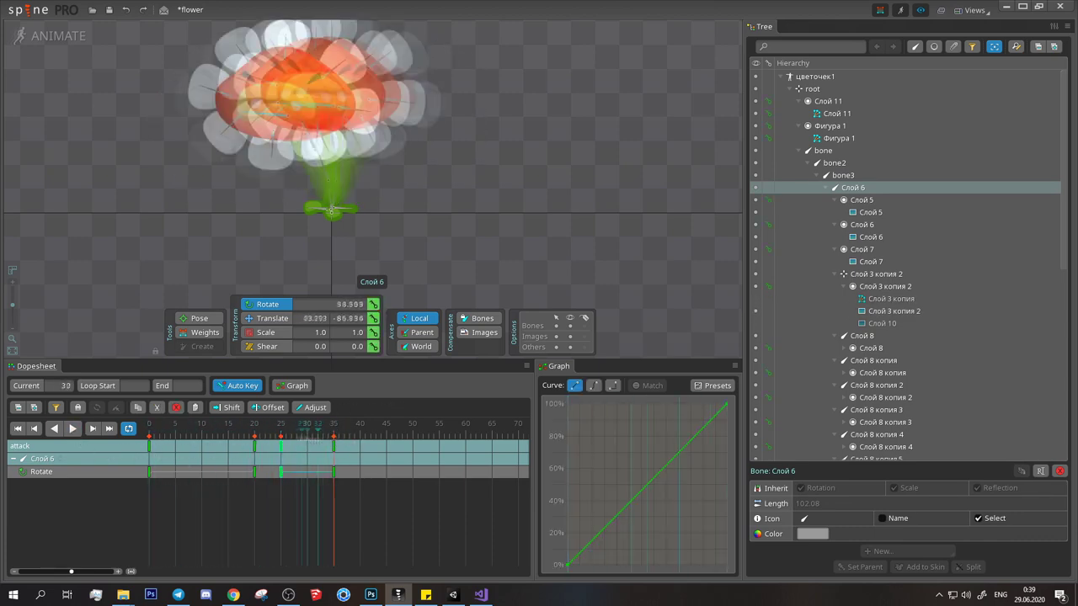
left_click(823, 150, "shift")
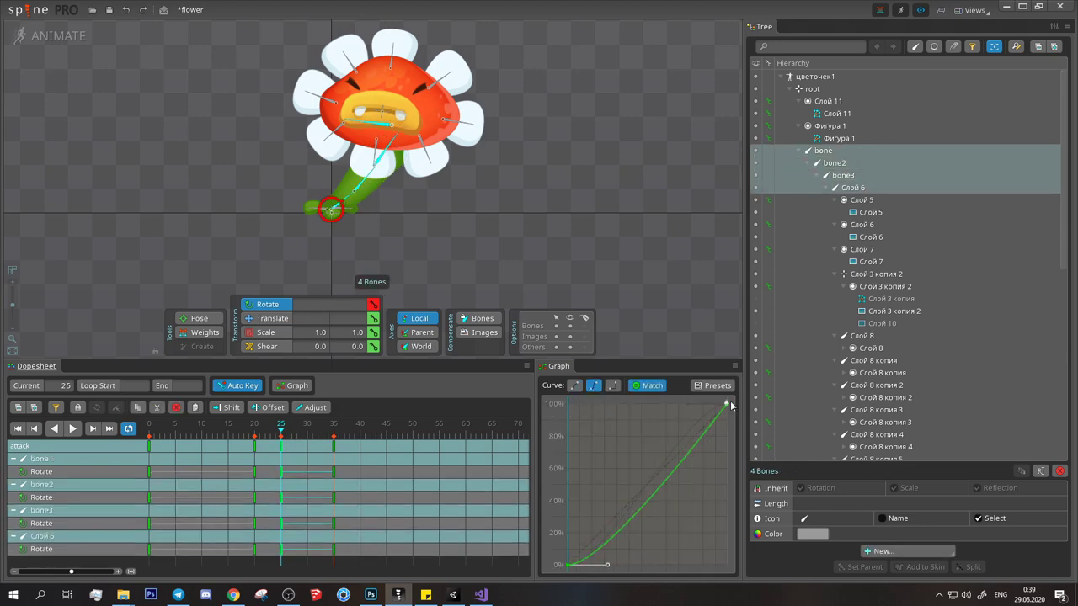
key("space")
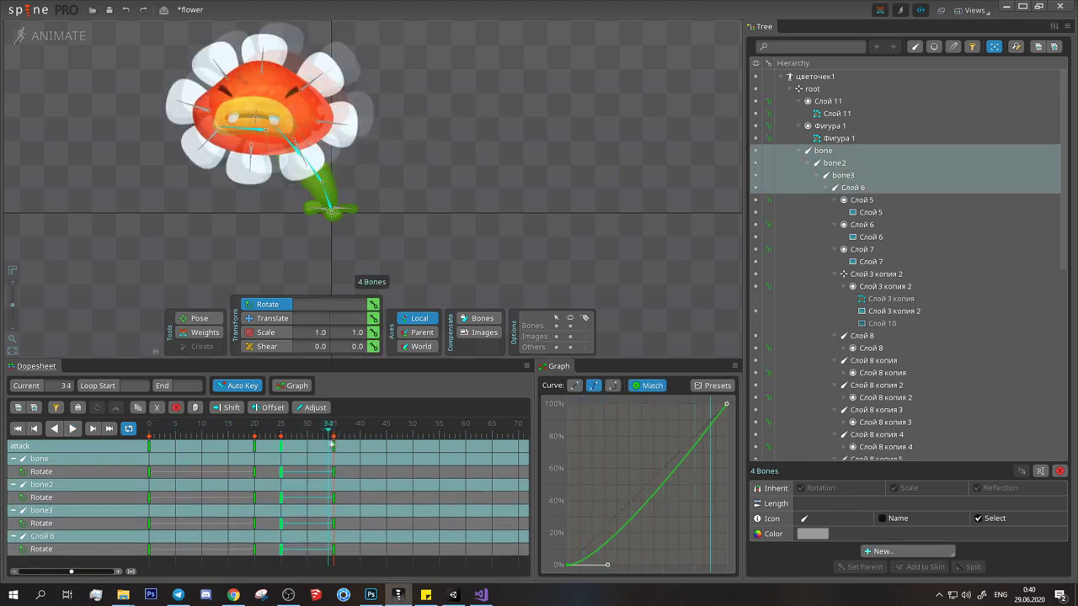
Step: Paste a face attachment key for Слой 10 near frame 40
left_click(895, 311)
left_click(881, 324)
left_click_drag(160, 426, 334, 437)
left_click(334, 436)
key("ctrl+v")
left_click(73, 428)
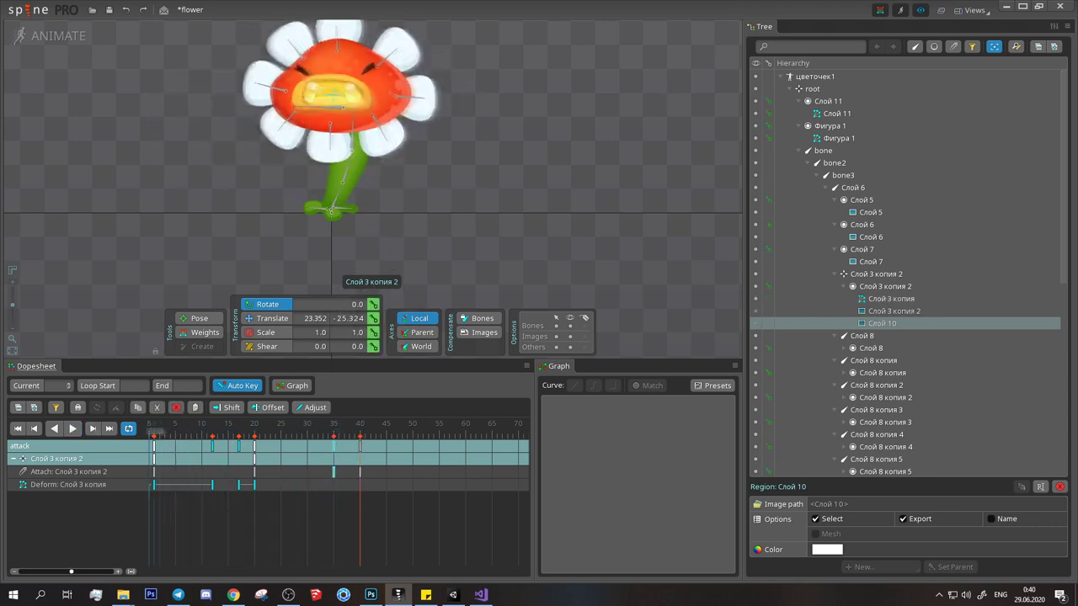
Step: Add interior vertices to the Слой 3 копия face mesh for 20 vertices, then save the project
left_click(48, 35)
double_click(272, 222)
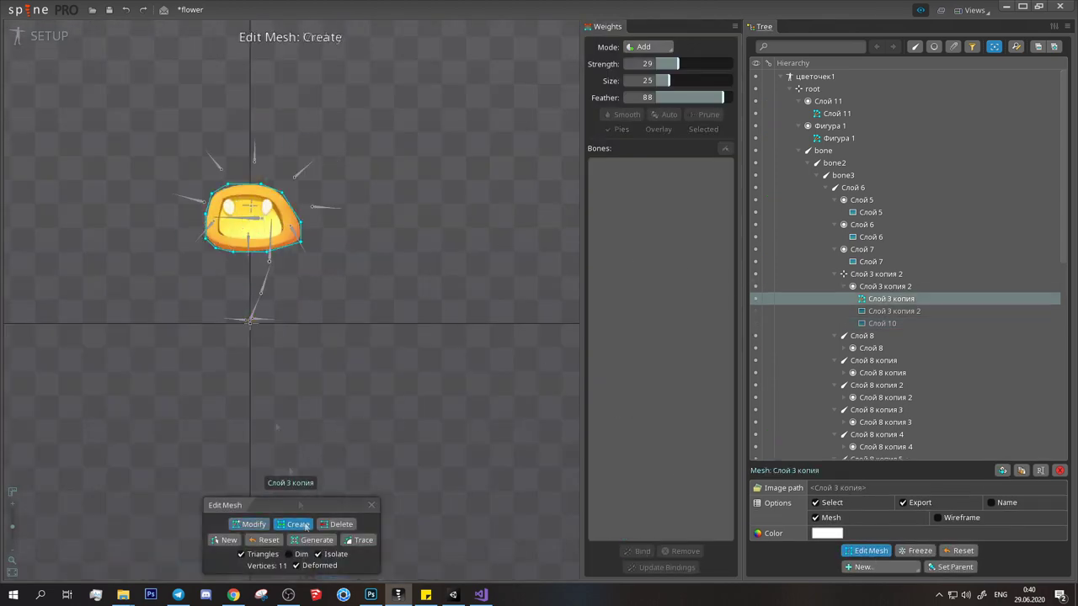
scroll(236, 213, "up", 5)
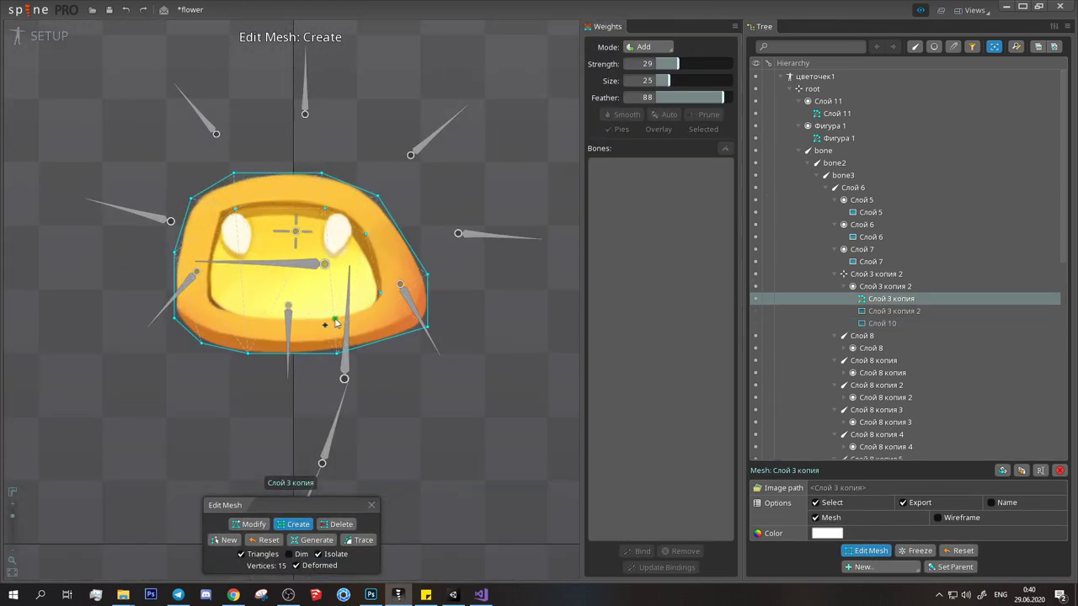
key("m")
left_click(234, 208)
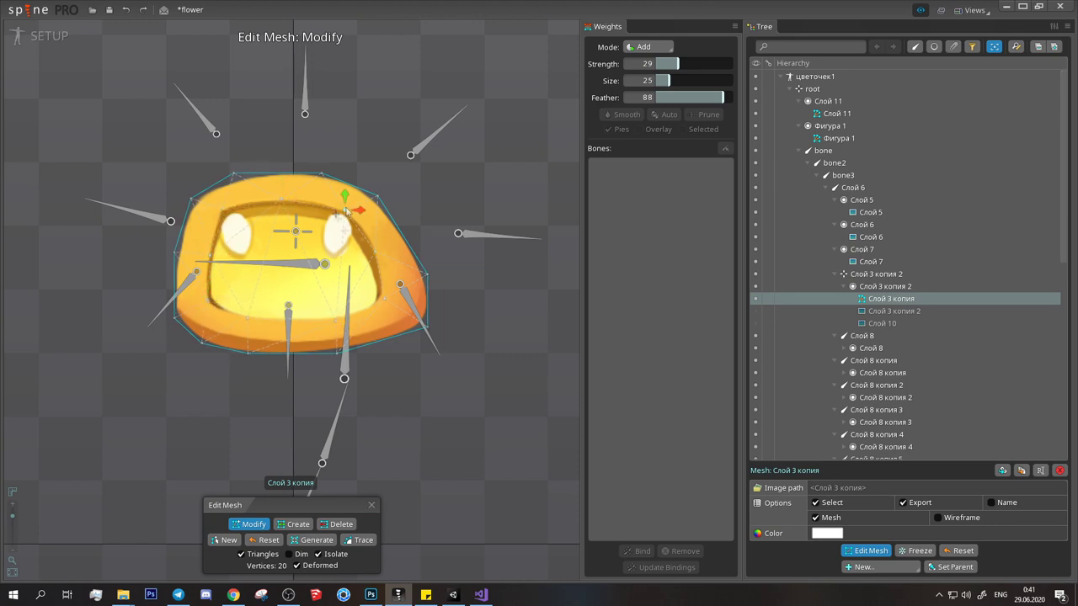
key("ctrl+s")
key("Tab")
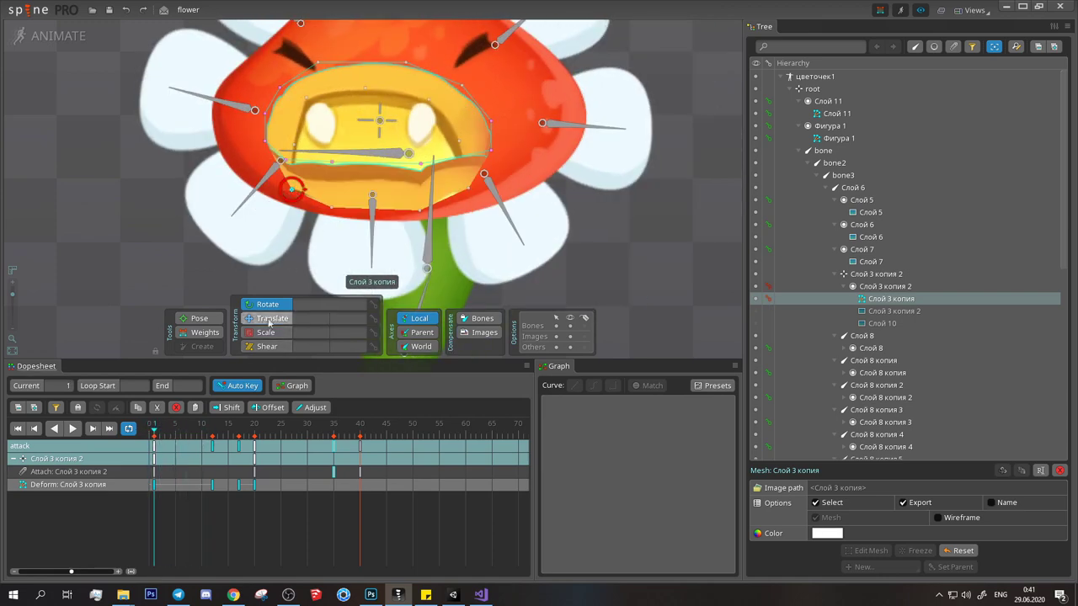
Step: Deform the Слой 3 копия mouth mesh to close the mouth, and reshape it at frame 1
left_click_drag(347, 202, 380, 120)
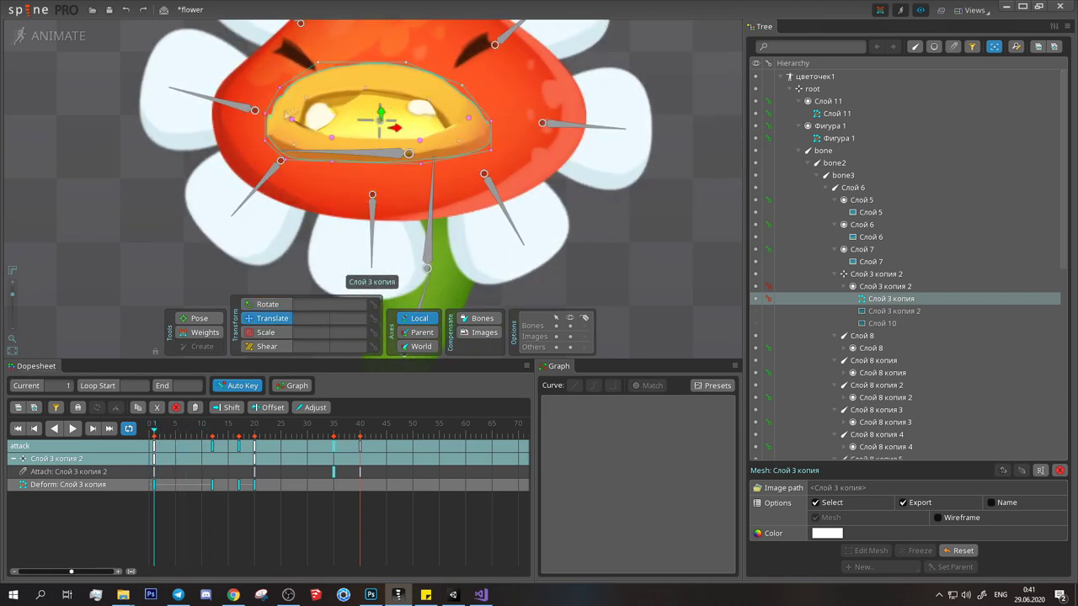
left_click_drag(159, 444, 156, 438)
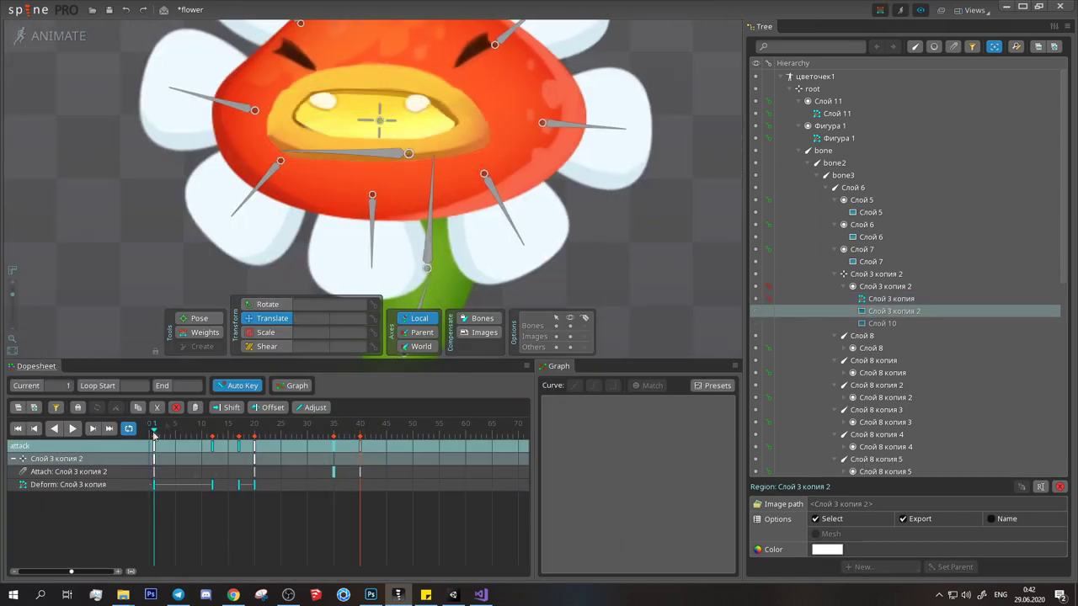
left_click(316, 95)
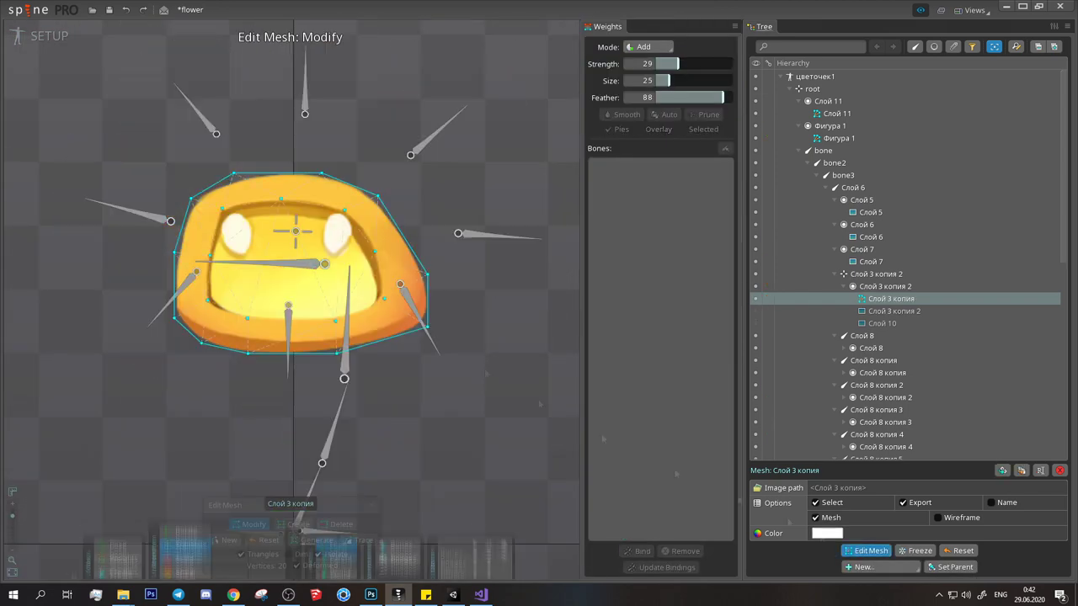
left_click(52, 37)
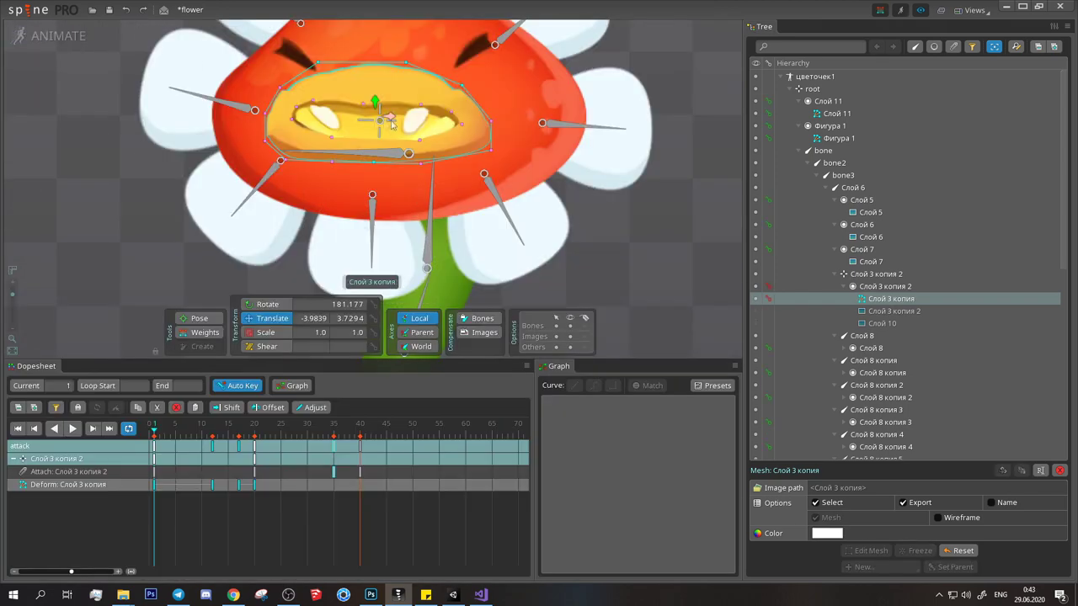
scroll(381, 118, "up", 3)
scroll(572, 330, "up", 2)
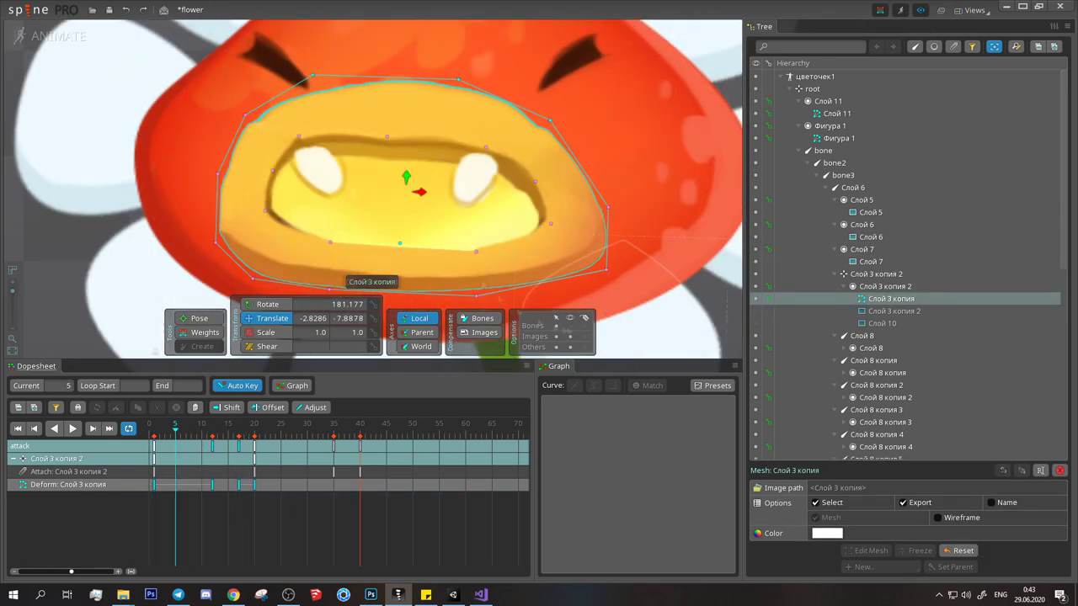
left_click(155, 429)
left_click(239, 135)
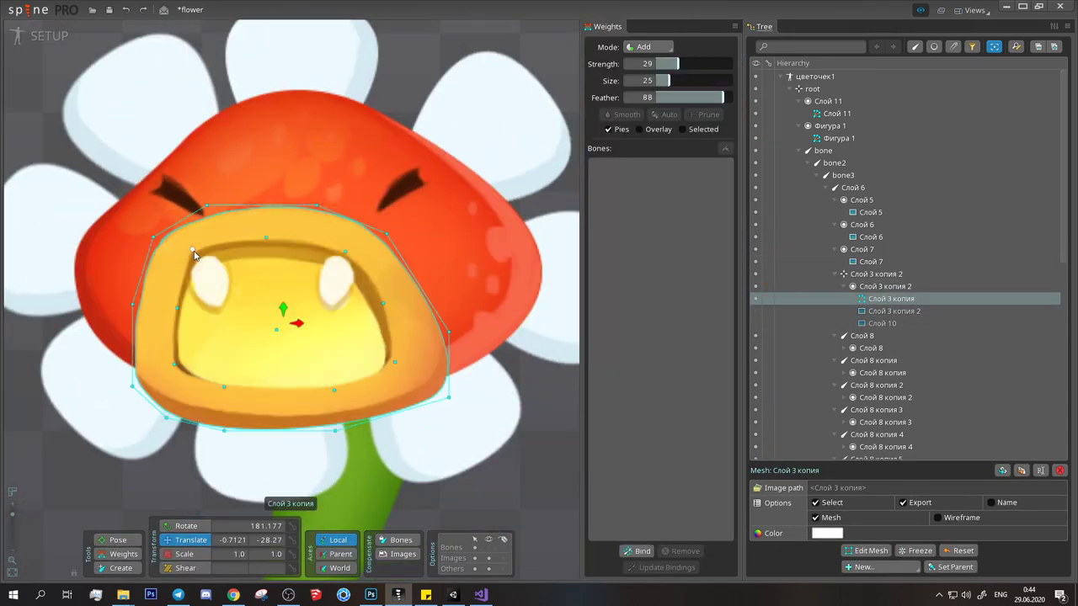
Step: Paste the copied mouth deform key around frame 4 and play the attack to check it
left_click(38, 35)
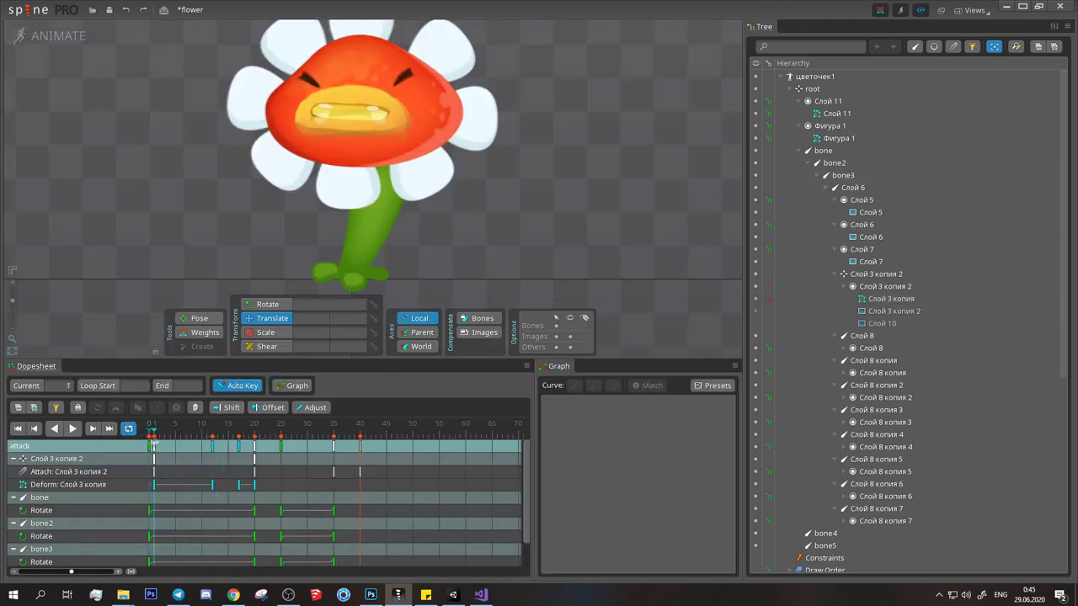
left_click(337, 102)
scroll(396, 91, "up", 3)
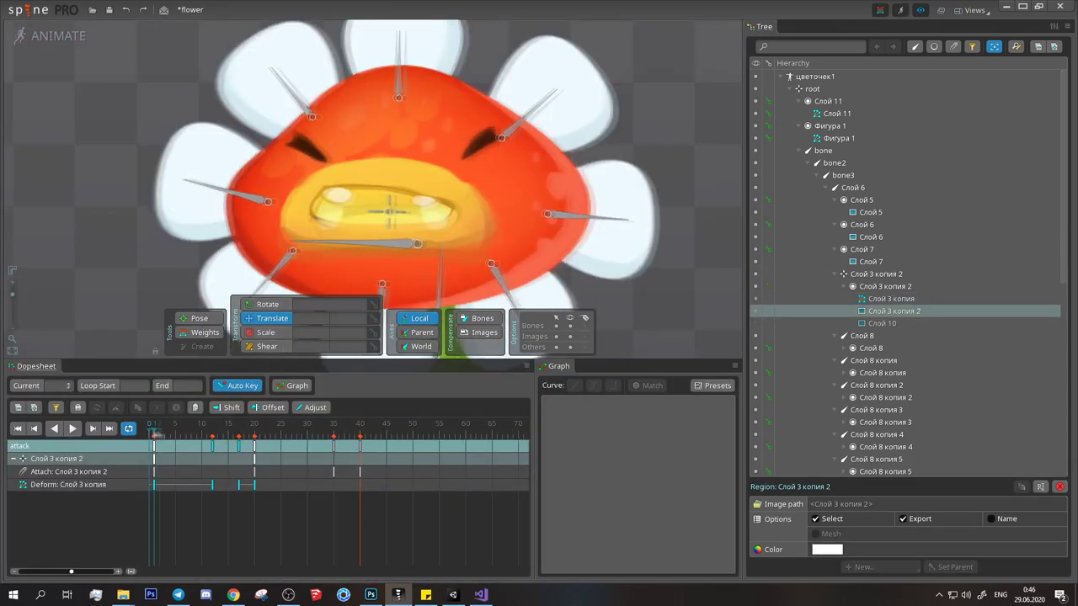
mouse_move(153, 447)
left_mouse_down()
mouse_move(174, 452)
mouse_move(160, 444)
left_mouse_up()
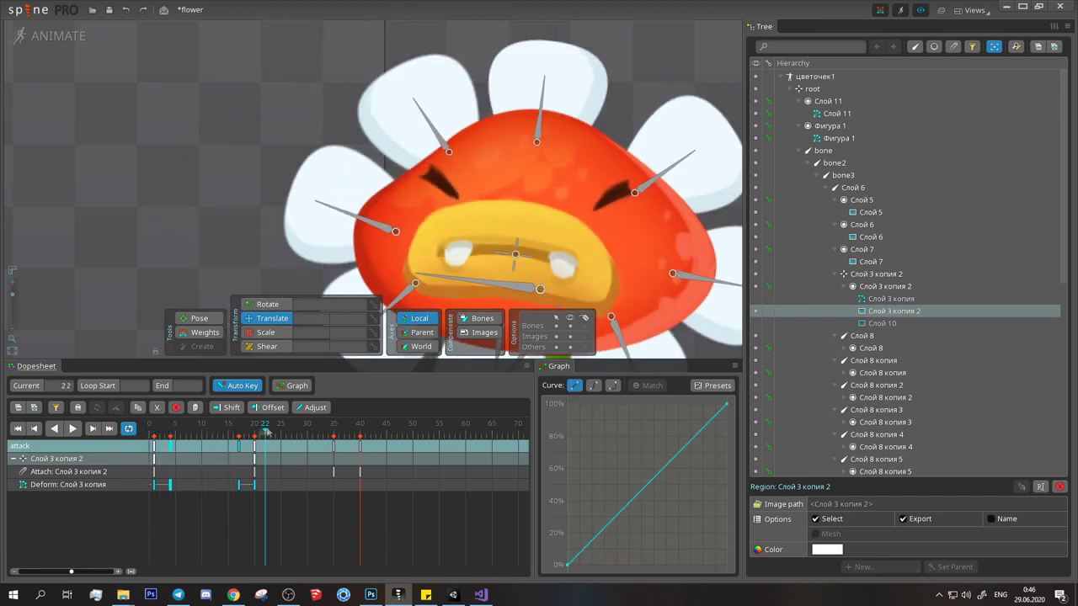
key("ctrl+v")
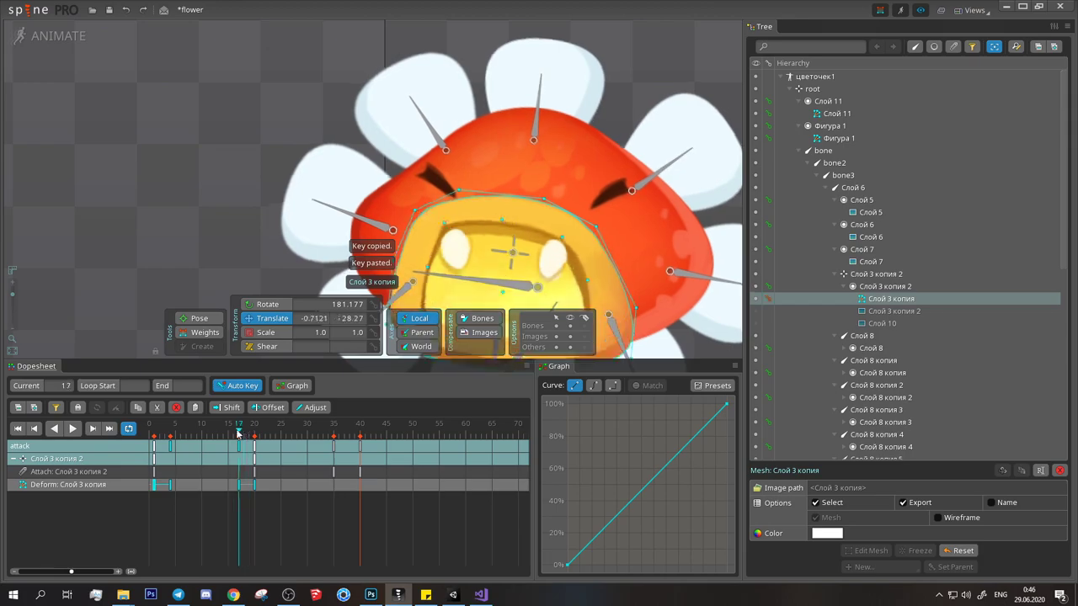
left_click(73, 429)
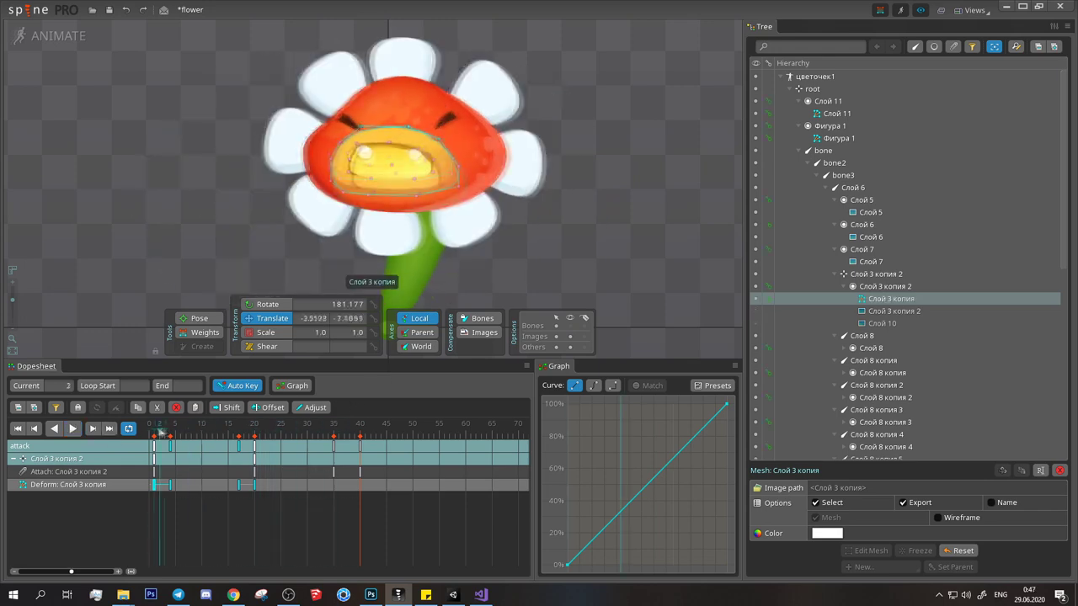
left_click(150, 427)
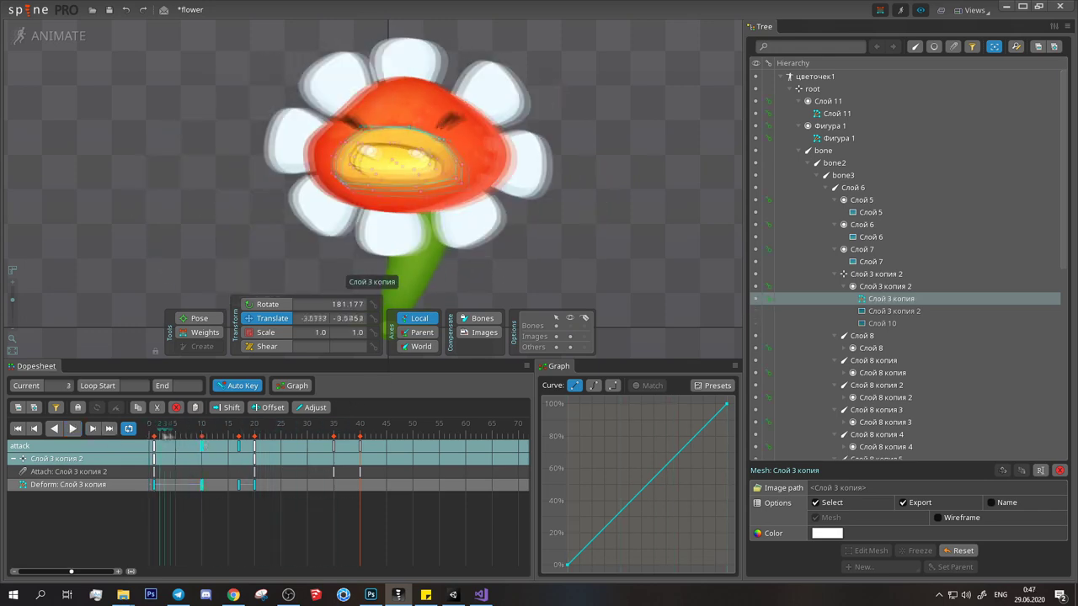
Step: Review the flower's open-mouth pose around frames 10–11 during attack playback
key("Escape")
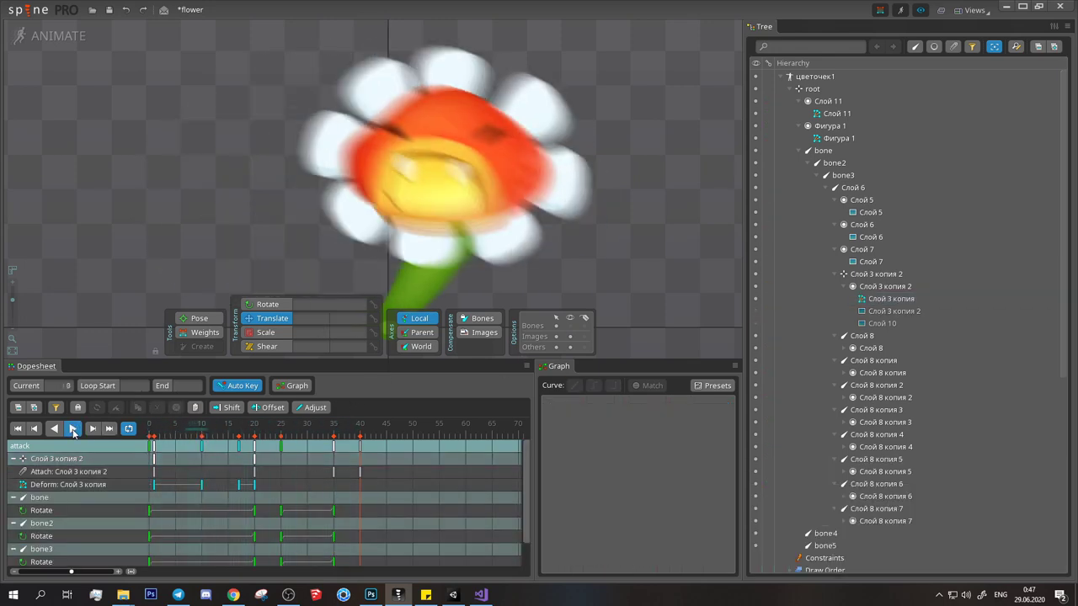
left_click_drag(175, 429, 202, 431)
left_click(72, 429)
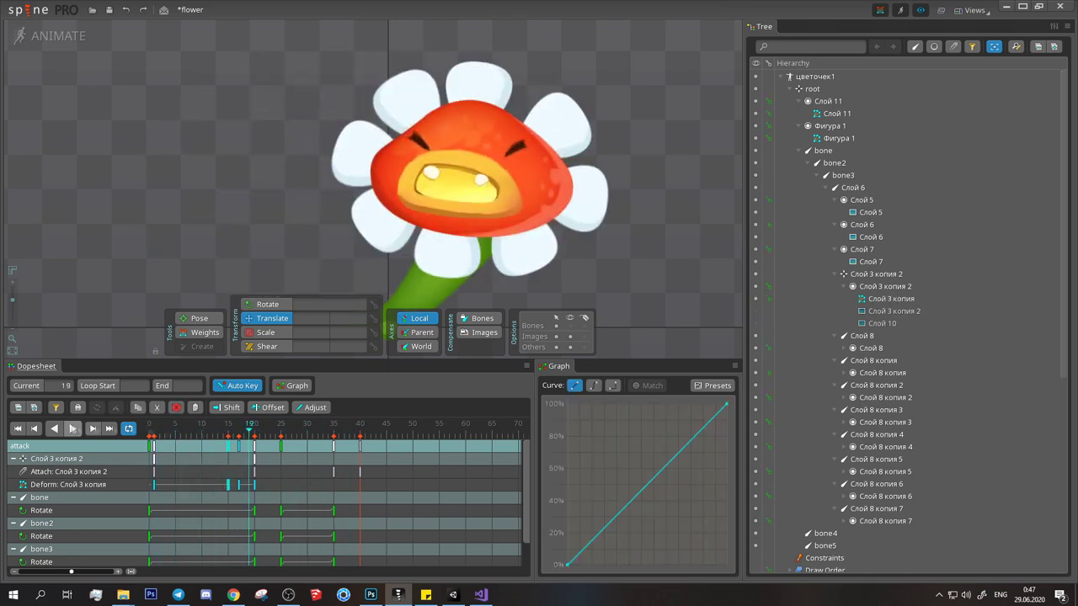
left_click(206, 430)
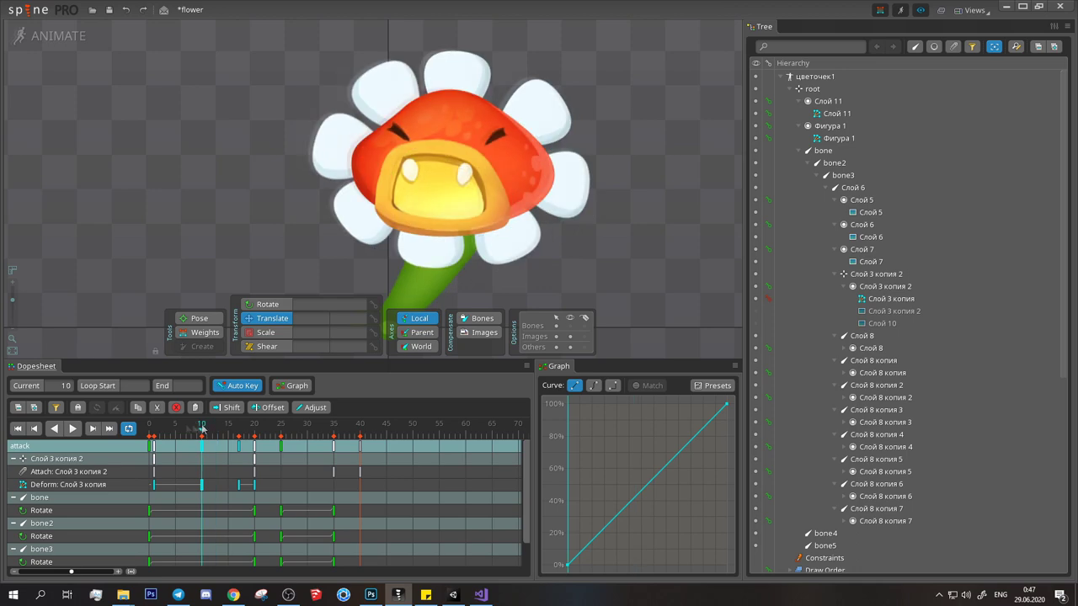
left_click(442, 187)
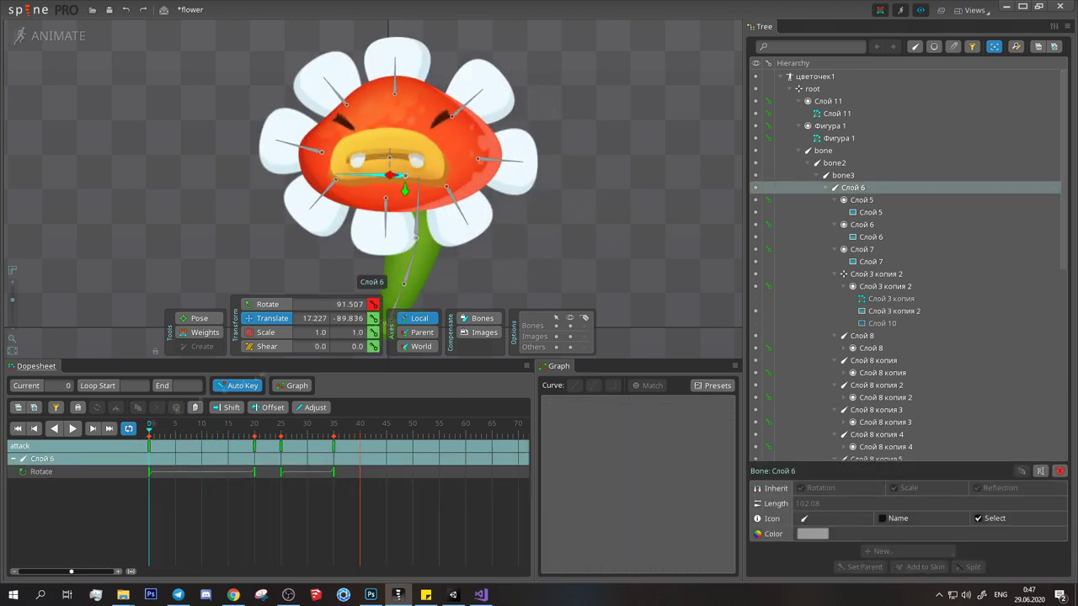
Step: Key the Слой 6 head bone's scale at frame 0 and enlarge the head at frame 20
left_click(265, 331)
left_click(372, 332)
left_click_drag(207, 432, 228, 433)
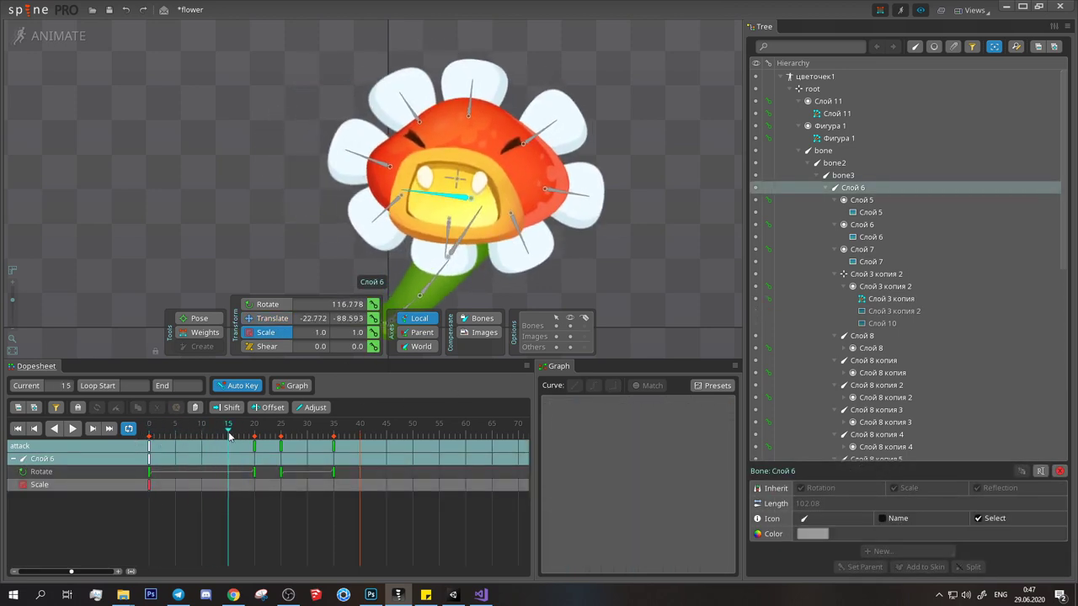
left_click_drag(650, 274, 690, 270)
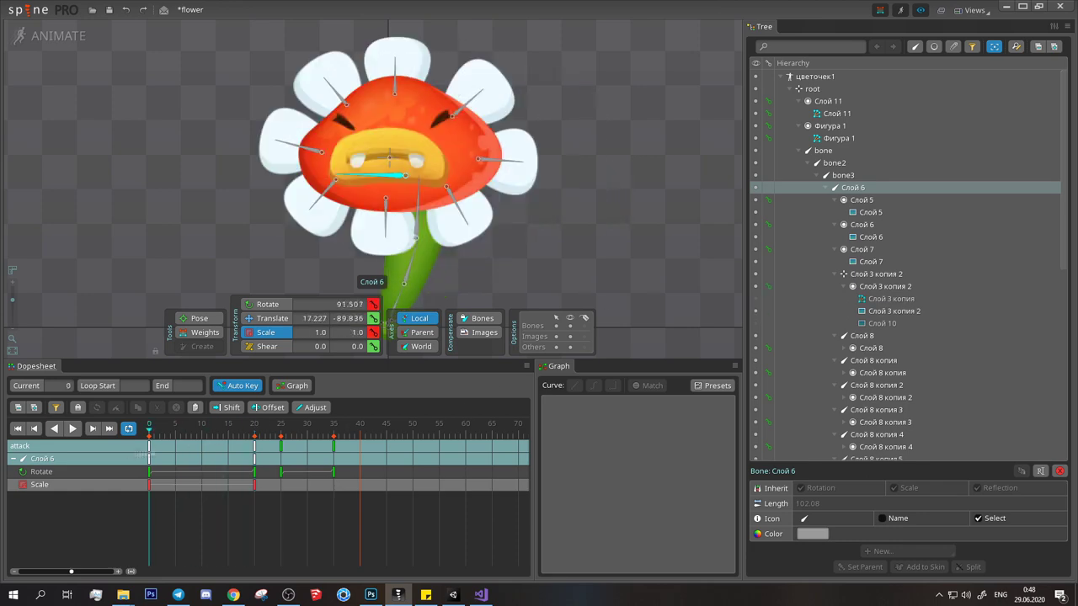
left_click(175, 428)
left_click_drag(179, 430, 255, 430)
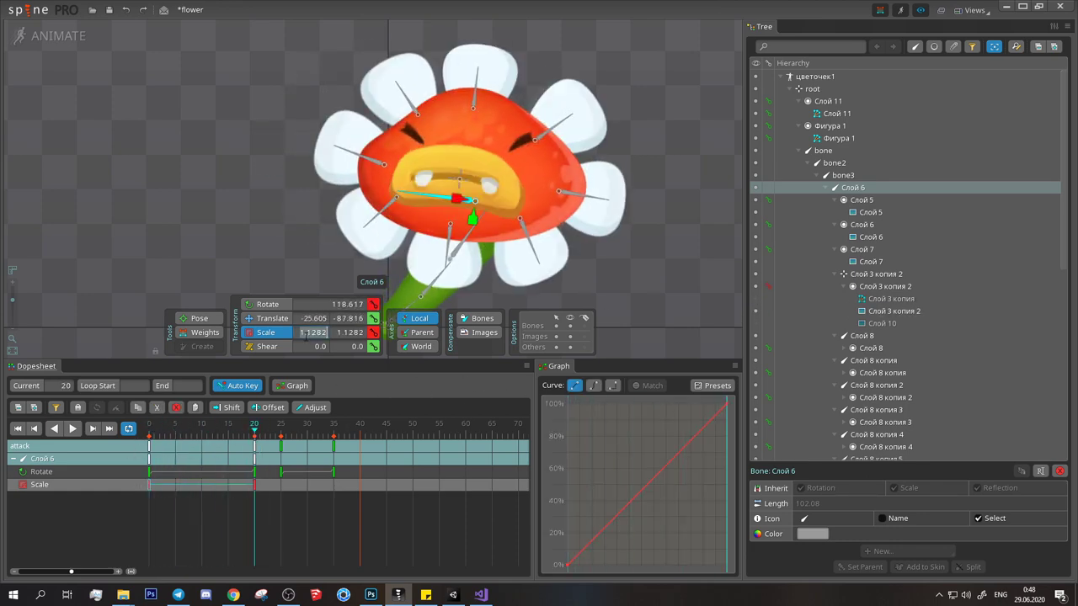
key("space")
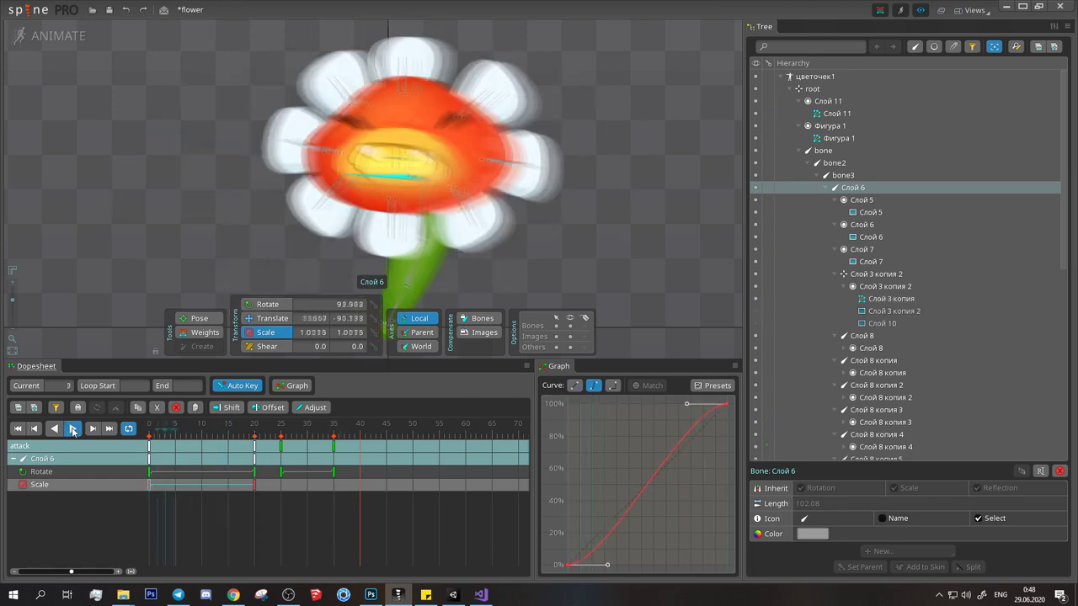
Step: Paste Слой 6 scale keys around frames 34–37 and review the pose near frame 39
left_click_drag(331, 432, 329, 438)
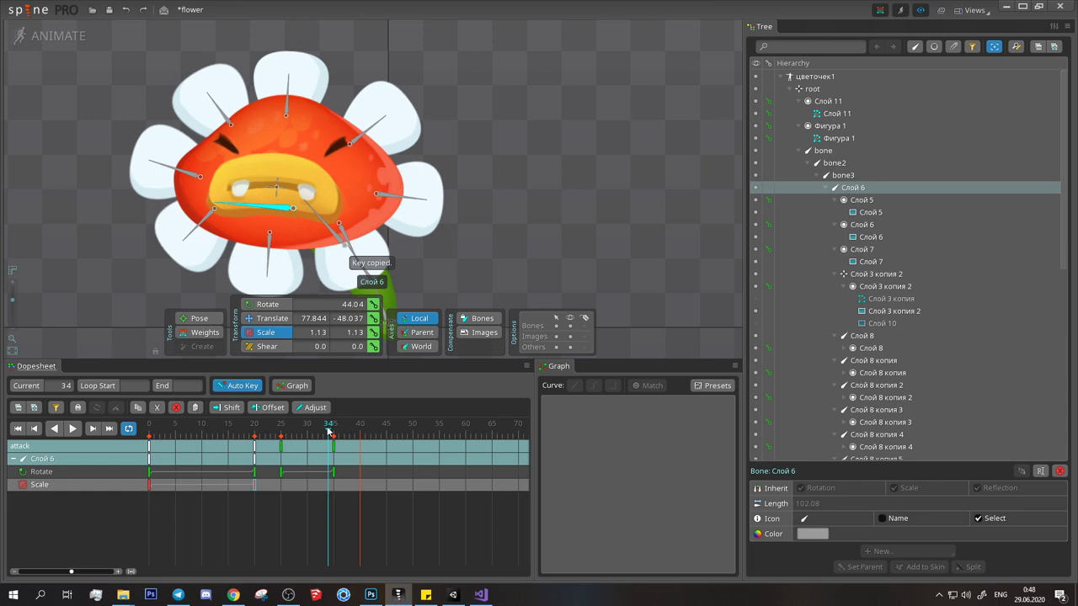
key("ctrl+v")
key("ctrl+v")
left_click_drag(329, 431, 360, 435)
left_click(74, 429)
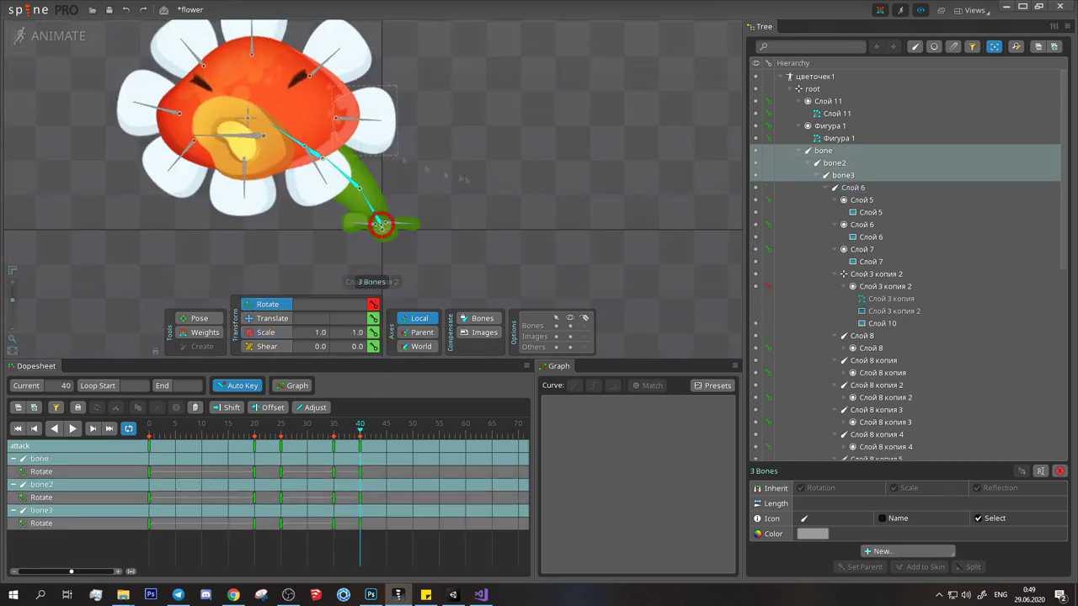
left_click(472, 175)
left_click(73, 429)
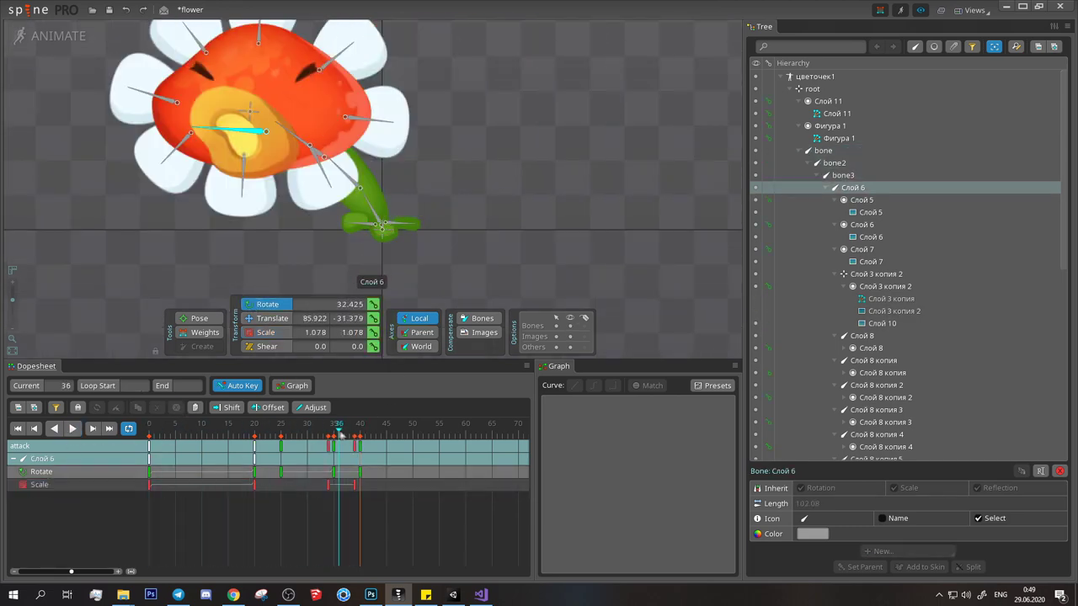
left_click(340, 438)
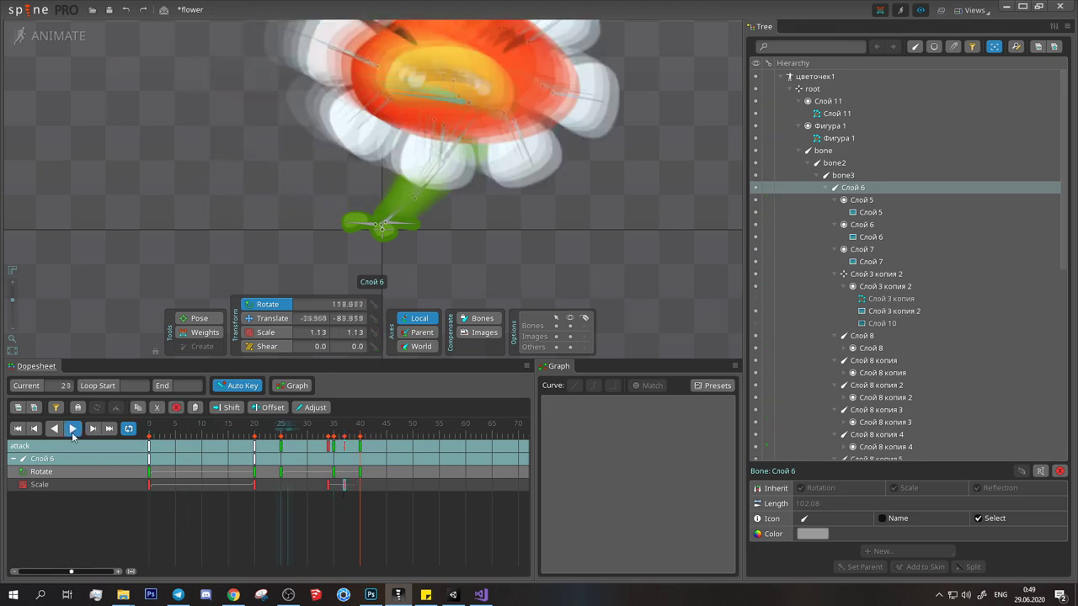
left_click(355, 429)
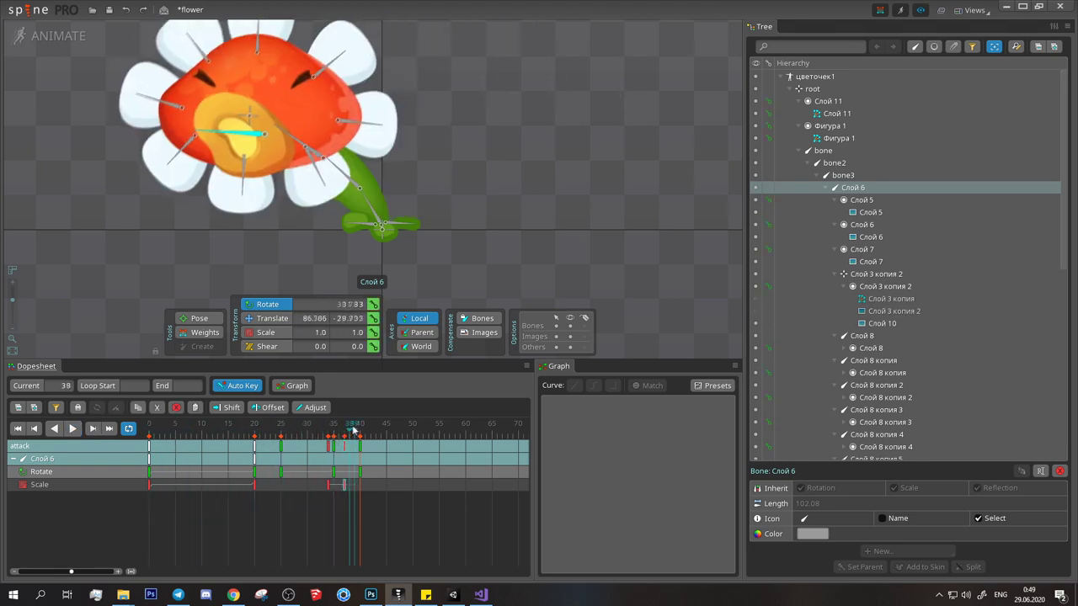
left_click(73, 429)
Step: Copy the head bone's rest scale keys to frame 60 and play the attack
key("ctrl+c")
key("ctrl+v")
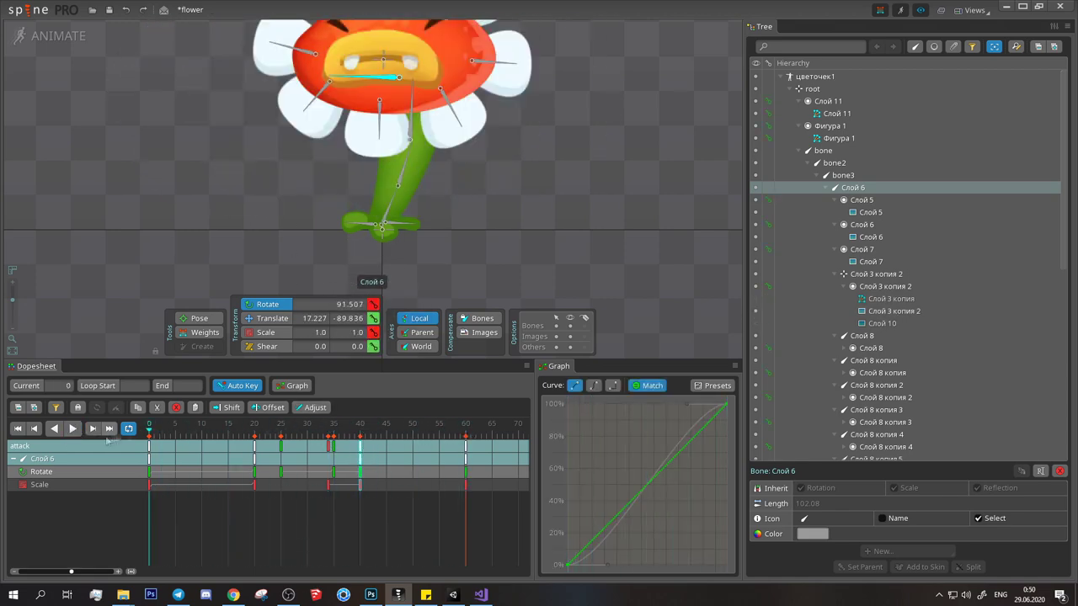
left_click(73, 429)
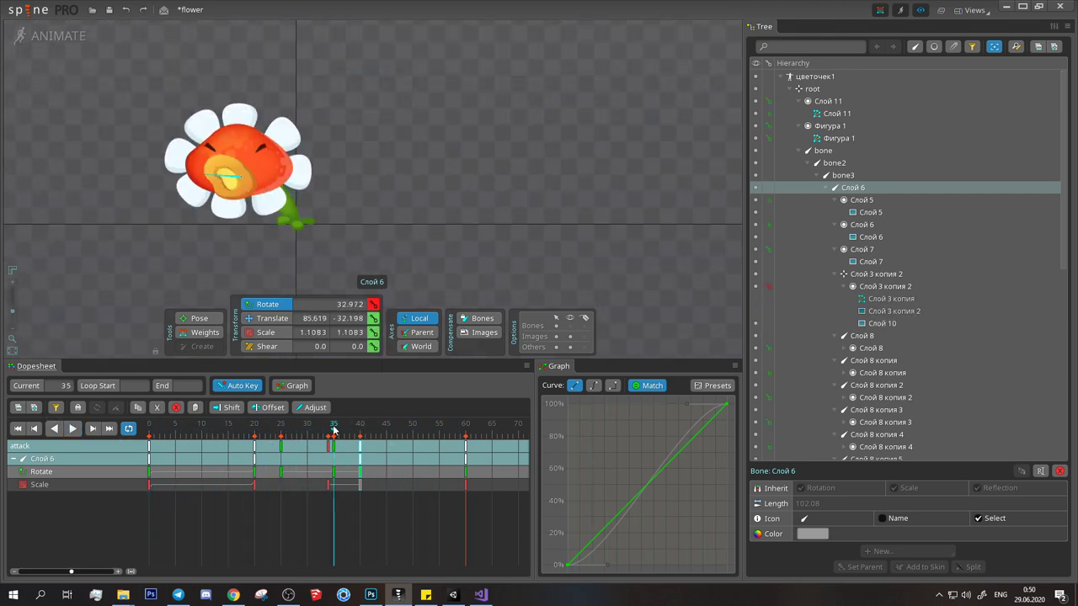
scroll(291, 206, "up", 3)
left_click_drag(822, 150, 842, 175)
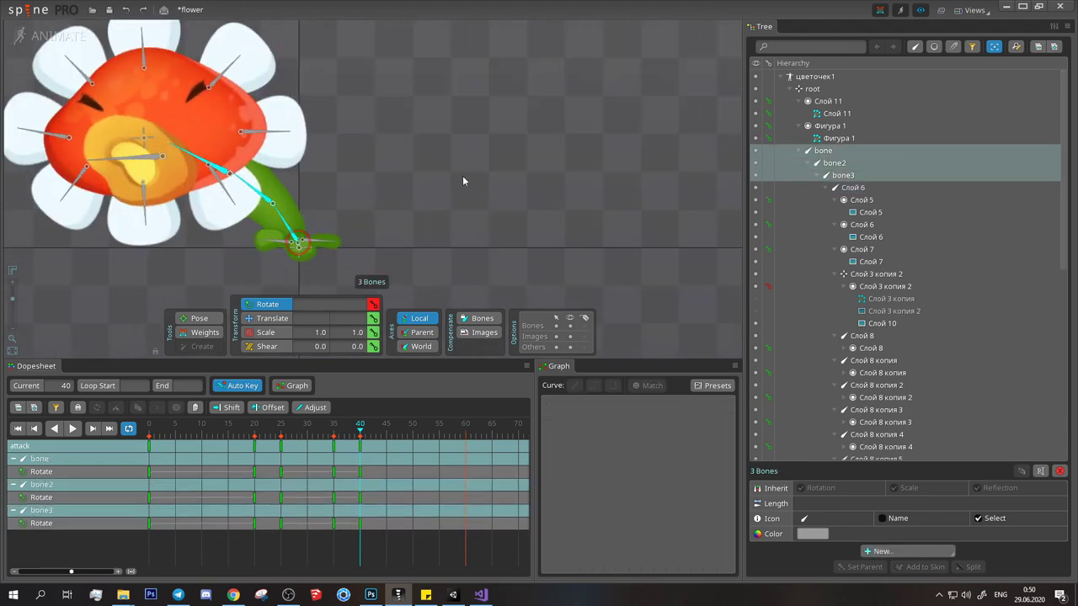
left_click_drag(360, 524, 380, 524)
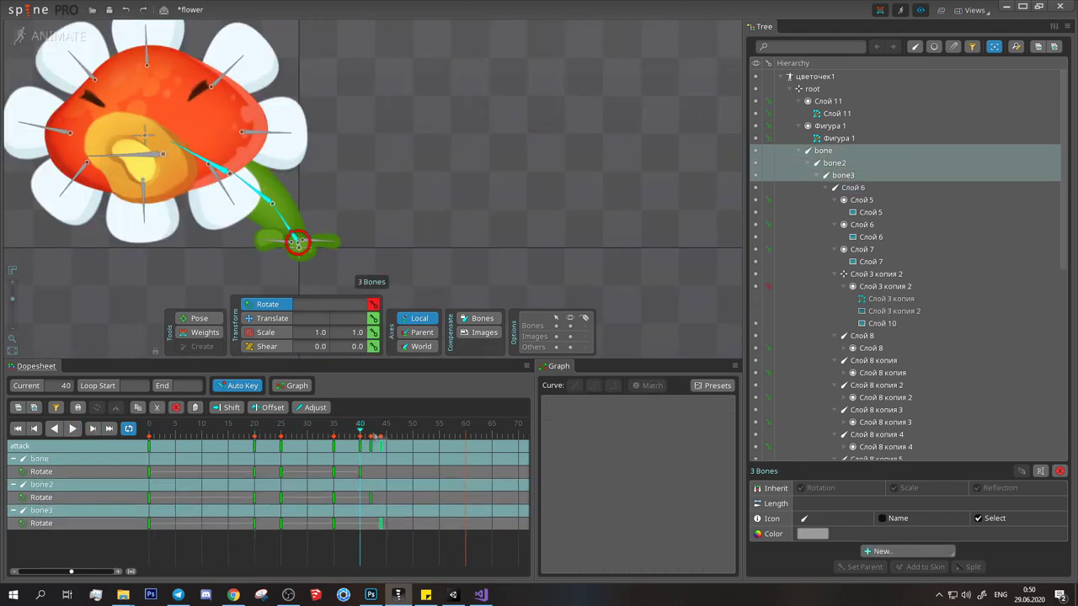
left_click(160, 164)
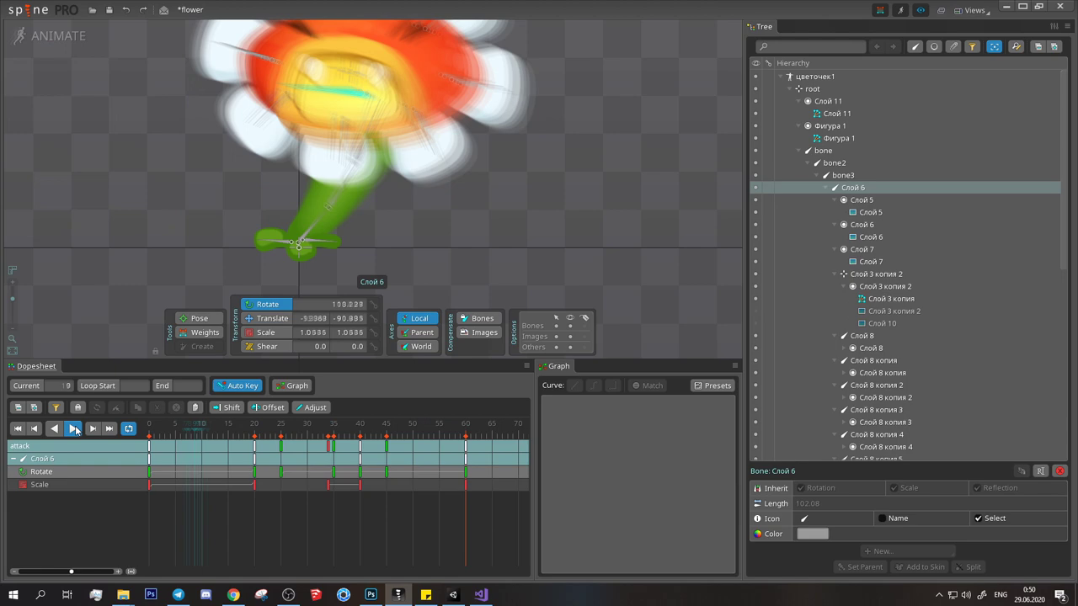
left_click_drag(385, 431, 370, 431)
left_click(73, 430)
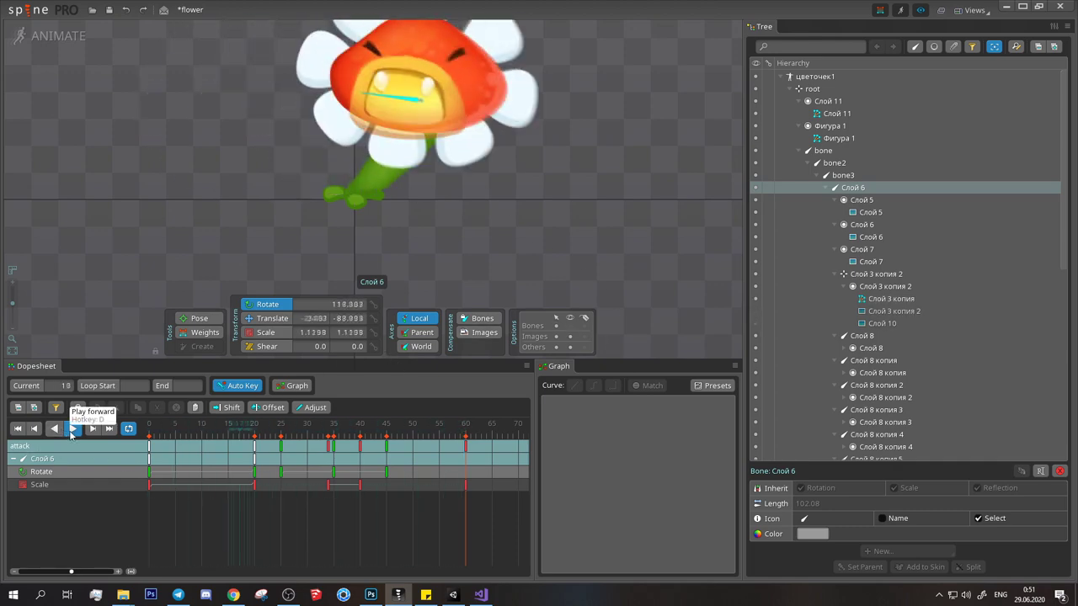
left_click(72, 430)
left_click(335, 70)
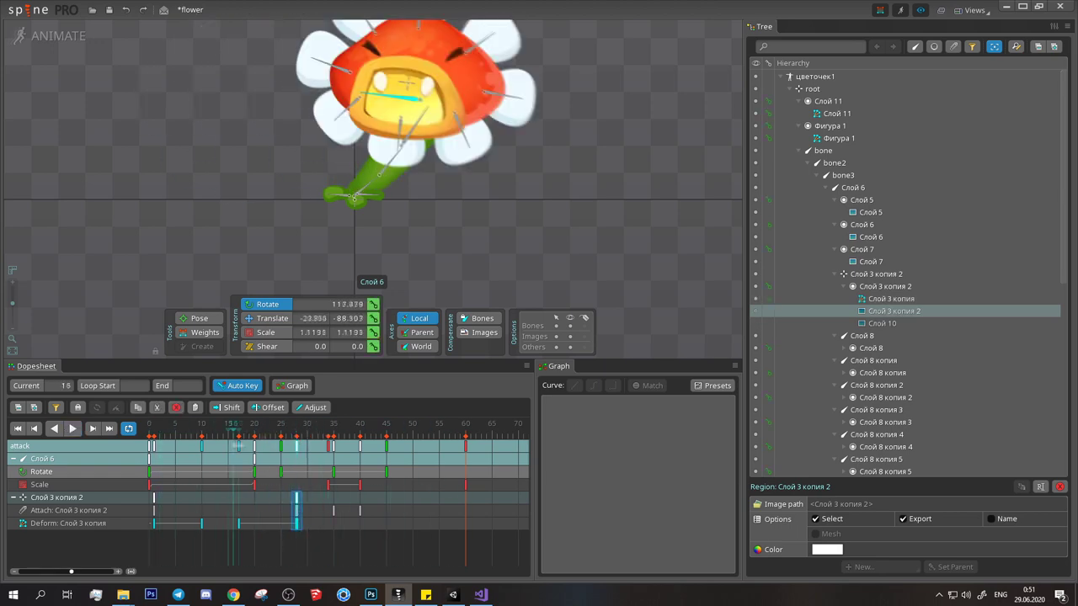
left_click(72, 428)
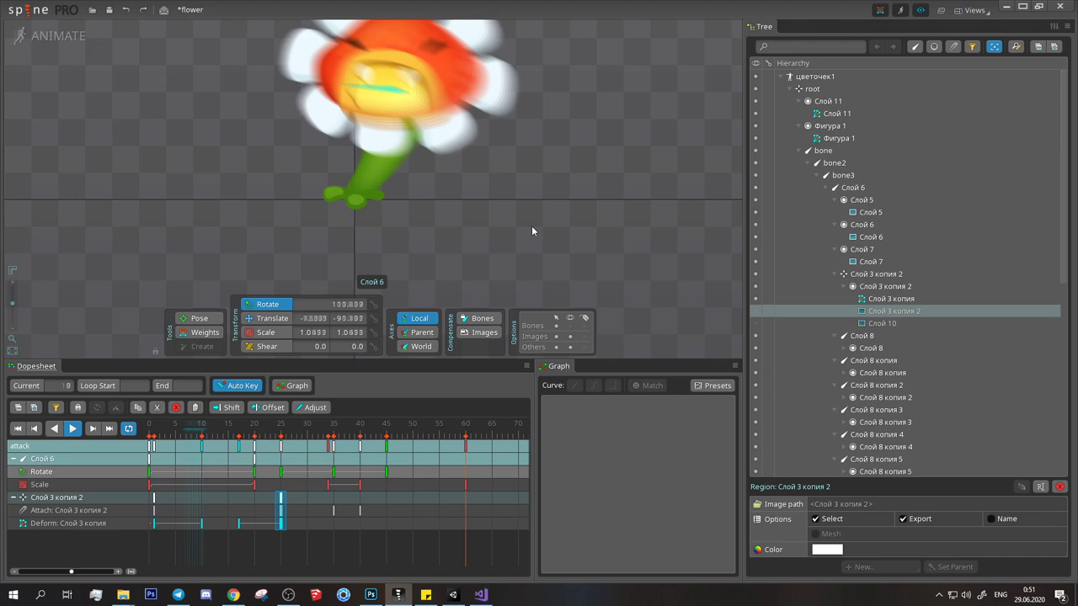
key("Escape")
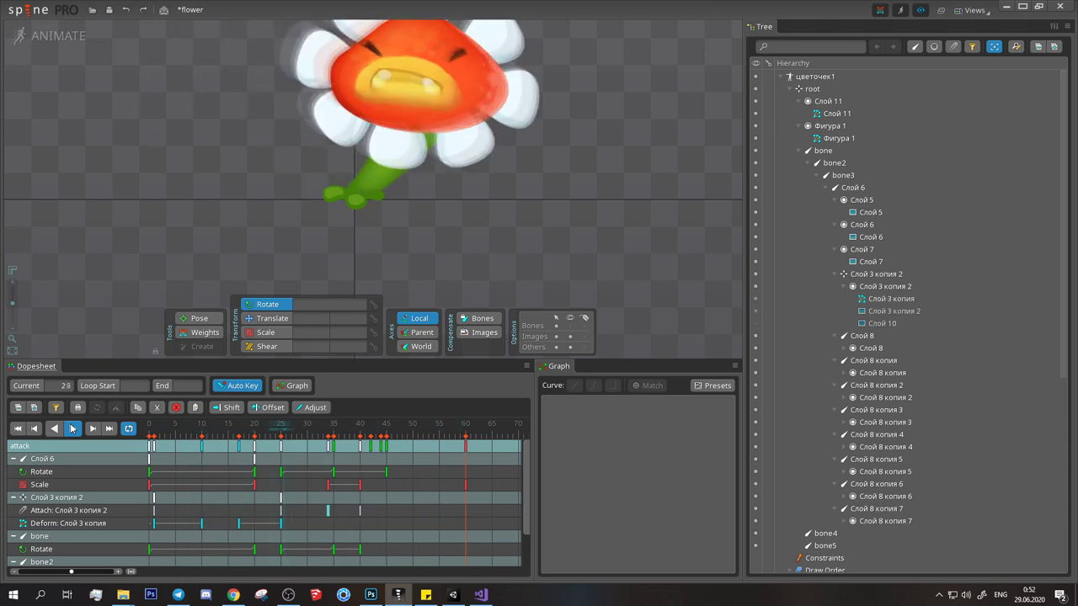
left_click(352, 429)
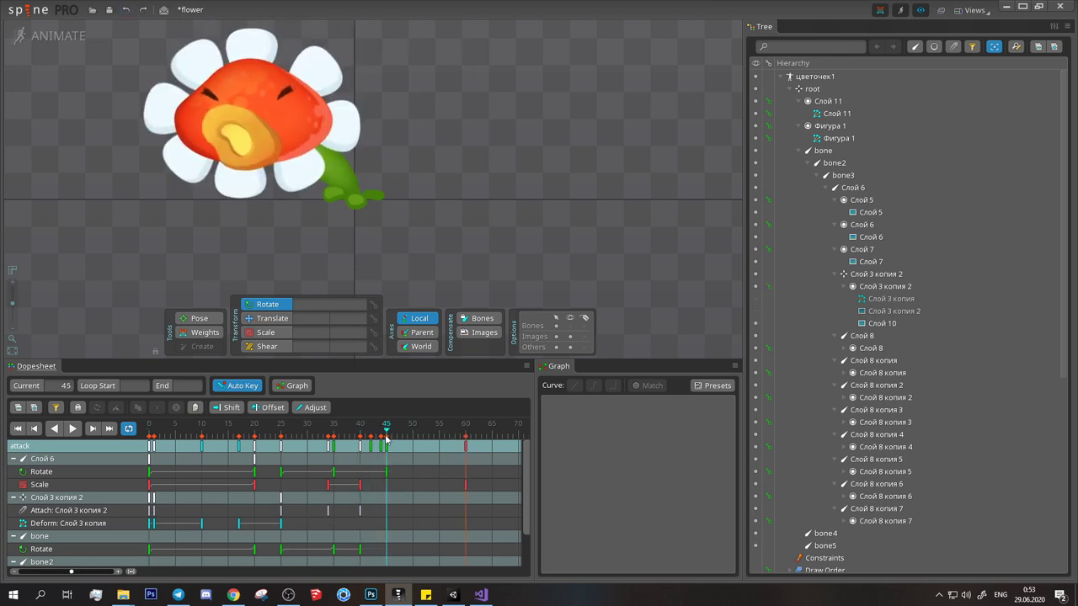
Step: Shift the attack's final key column one frame earlier after checking playback near frame 45
left_click(74, 428)
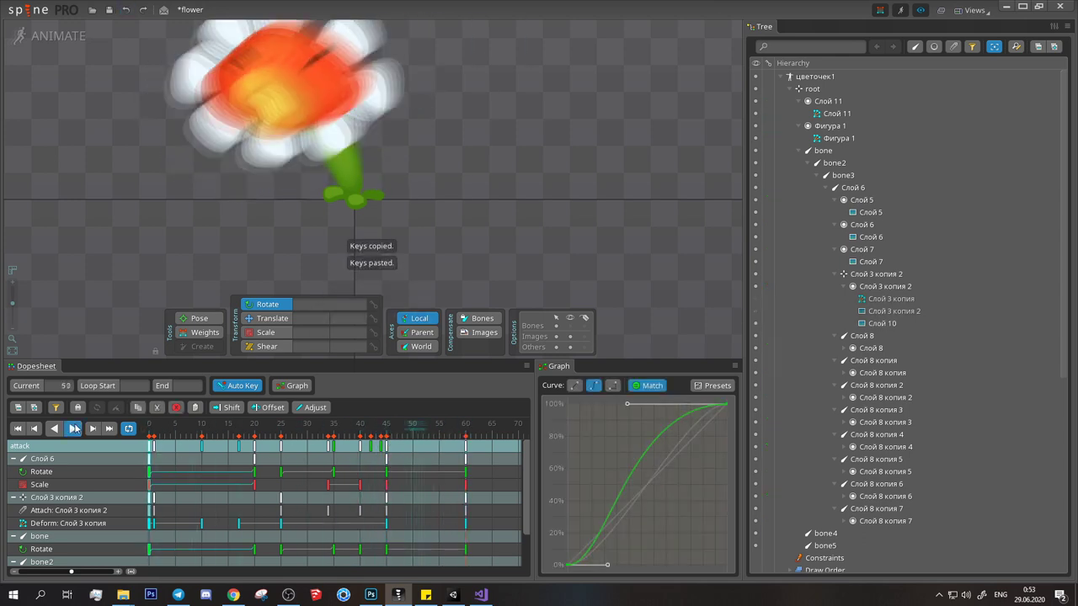
left_click(387, 431)
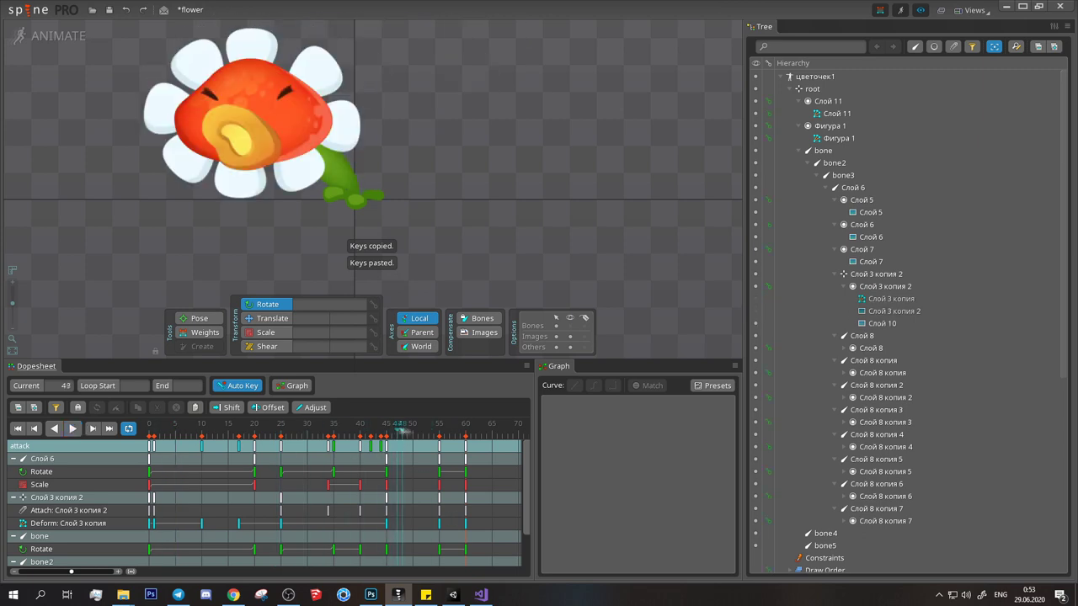
left_click(72, 429)
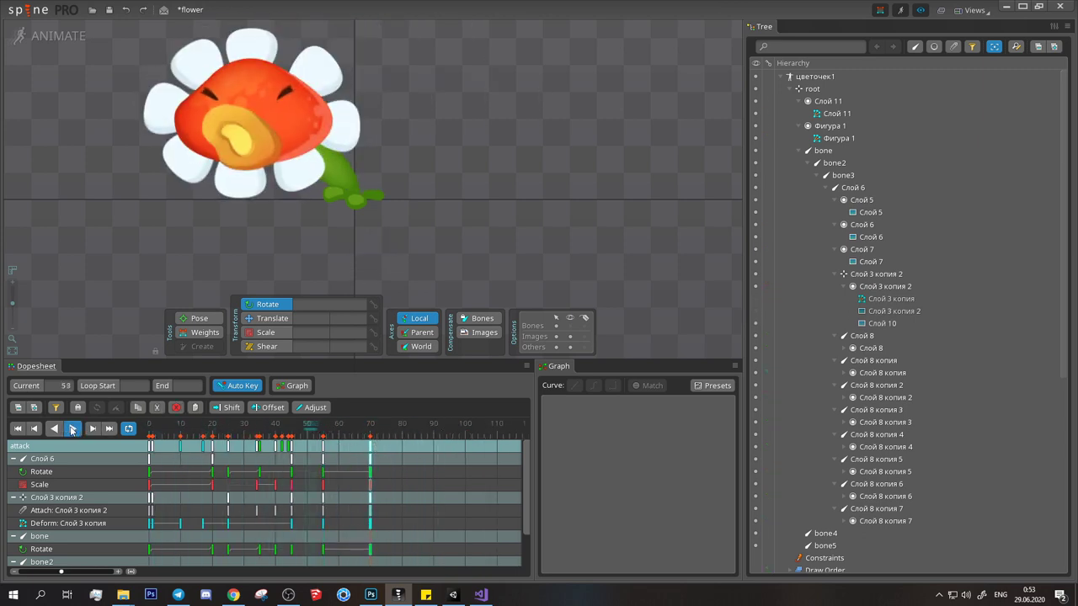
left_click(293, 431)
left_click_drag(327, 448, 323, 448)
key("space")
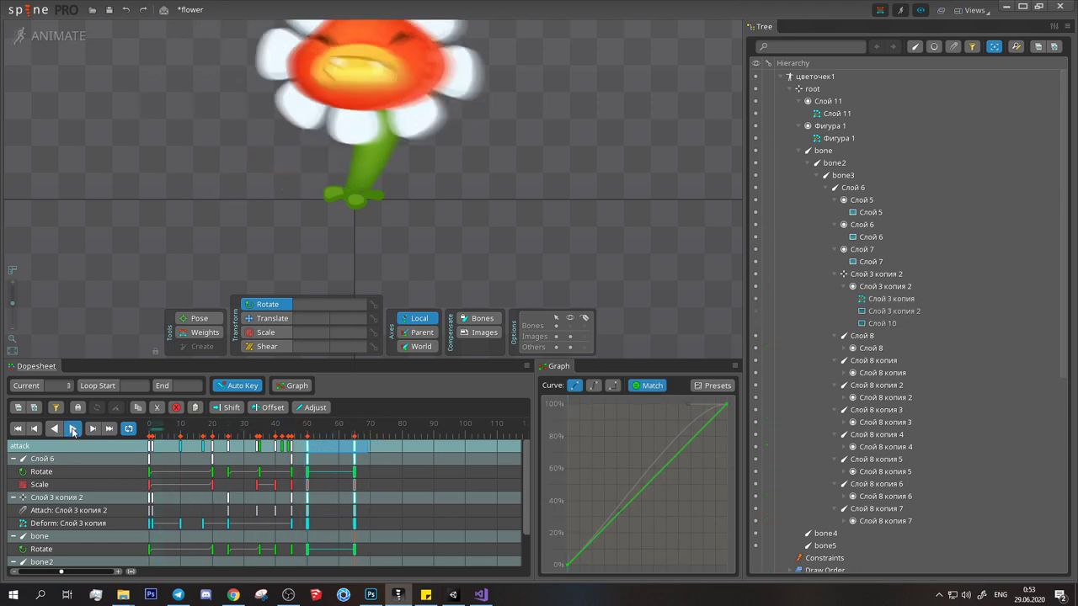
Step: Select the Слой 3 копия 2 region and play the attack from frame 20 to check it
left_click(307, 431)
left_click(241, 140)
left_click(241, 140)
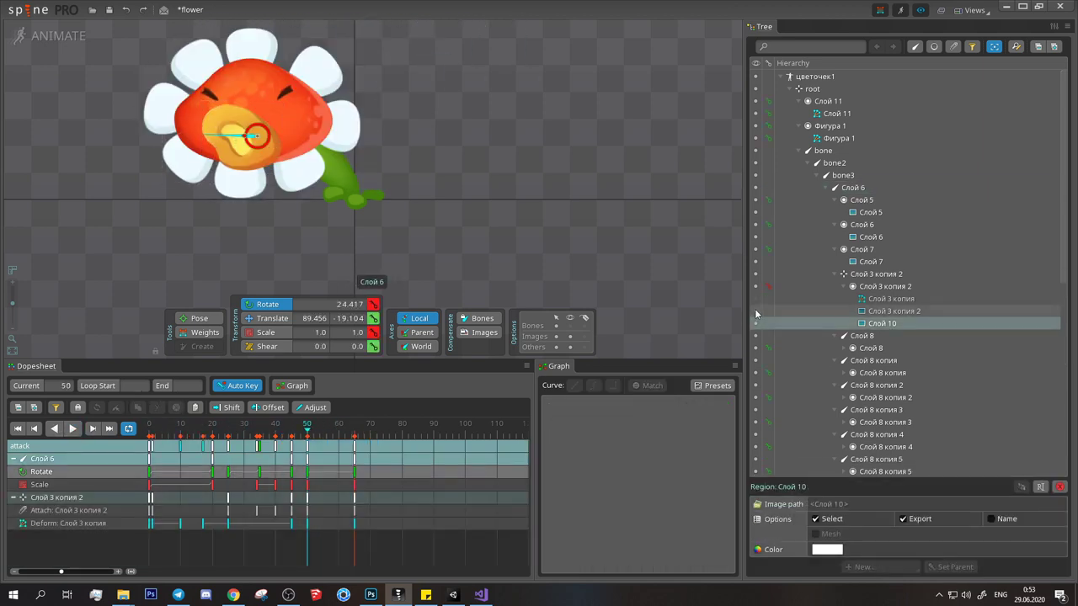
left_click(212, 431)
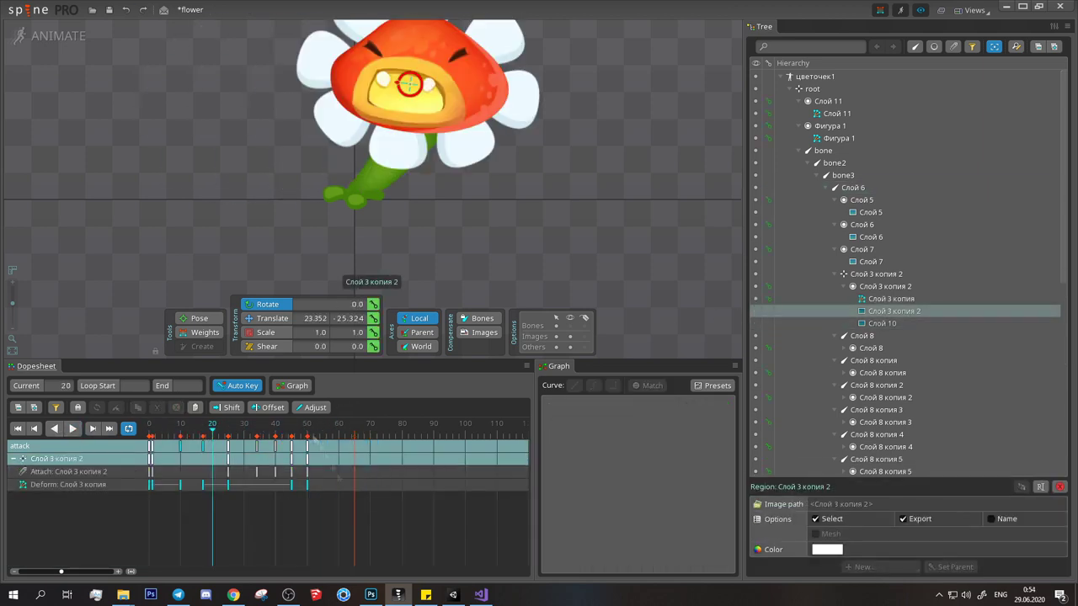
key("space")
left_click(515, 310)
left_click(73, 429)
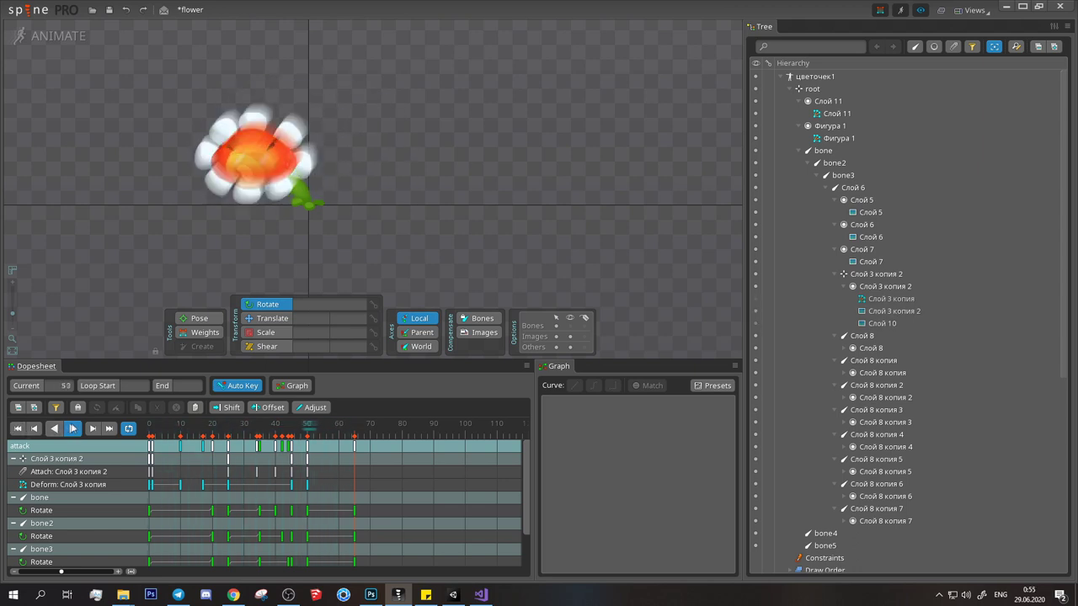
scroll(835, 385, "down", 10)
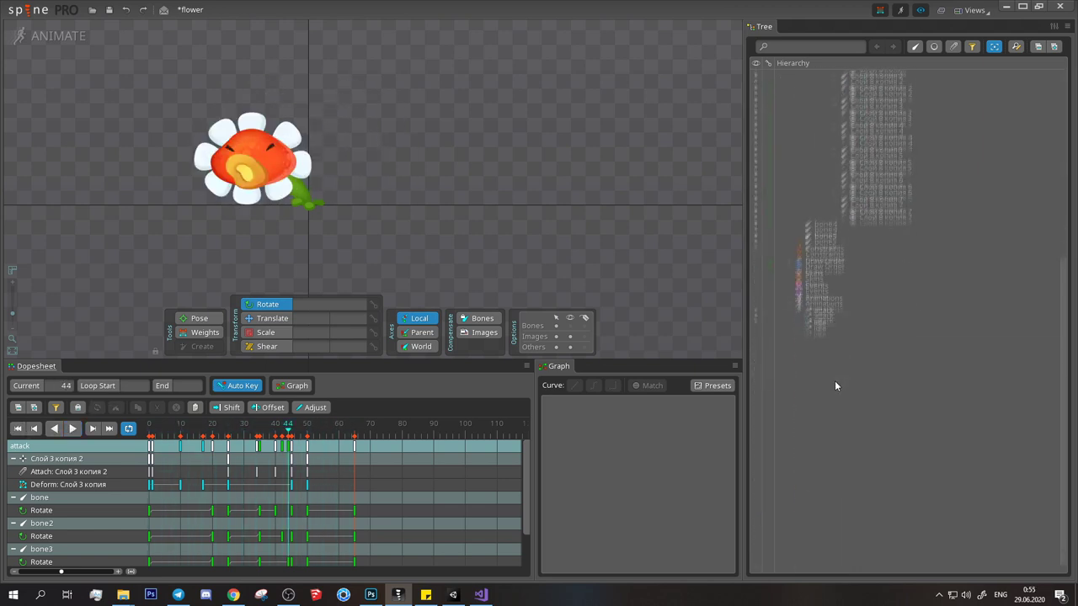
Step: Copy the petal bones' keys from idle into a new animation named 123
left_click(756, 315)
scroll(370, 277, "up", 3)
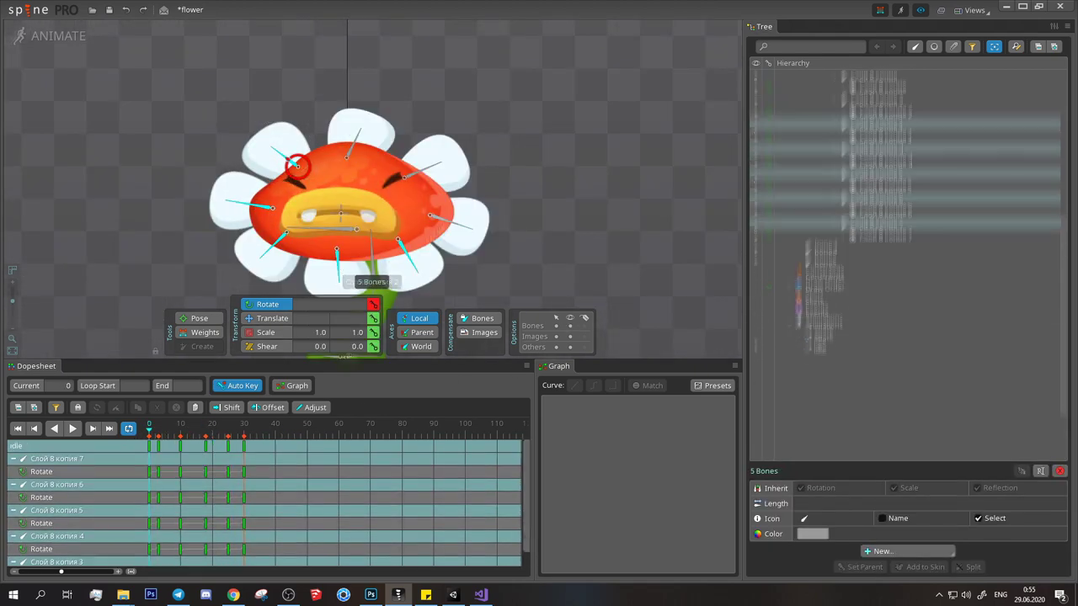
key("ctrl+c")
left_click(824, 401)
left_click(901, 567)
type("123")
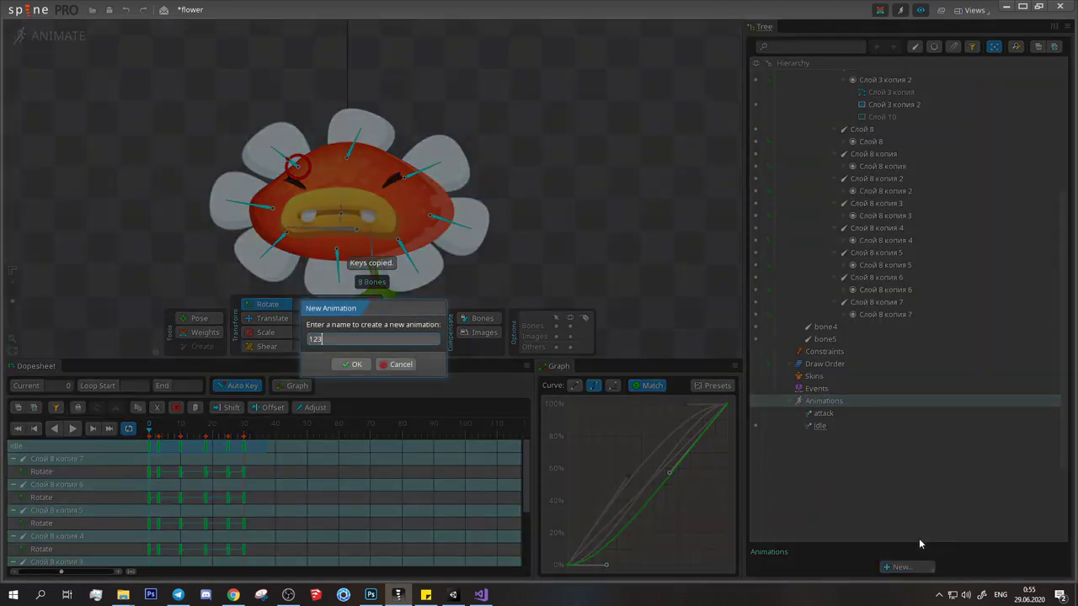
key("Return")
key("ctrl+v")
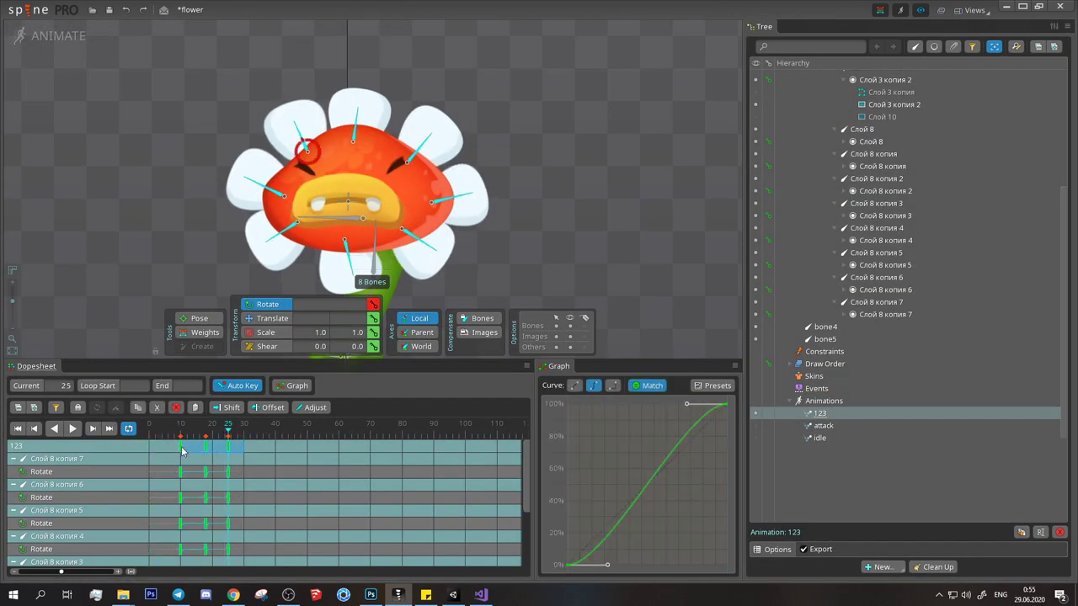
Step: Paste the petal keys into attack and select the key column around frame 15
left_click(755, 425)
key("ctrl+v")
mouse_move(151, 428)
left_mouse_down()
mouse_move(239, 435)
mouse_move(195, 446)
left_mouse_up()
left_click(199, 446)
key("space")
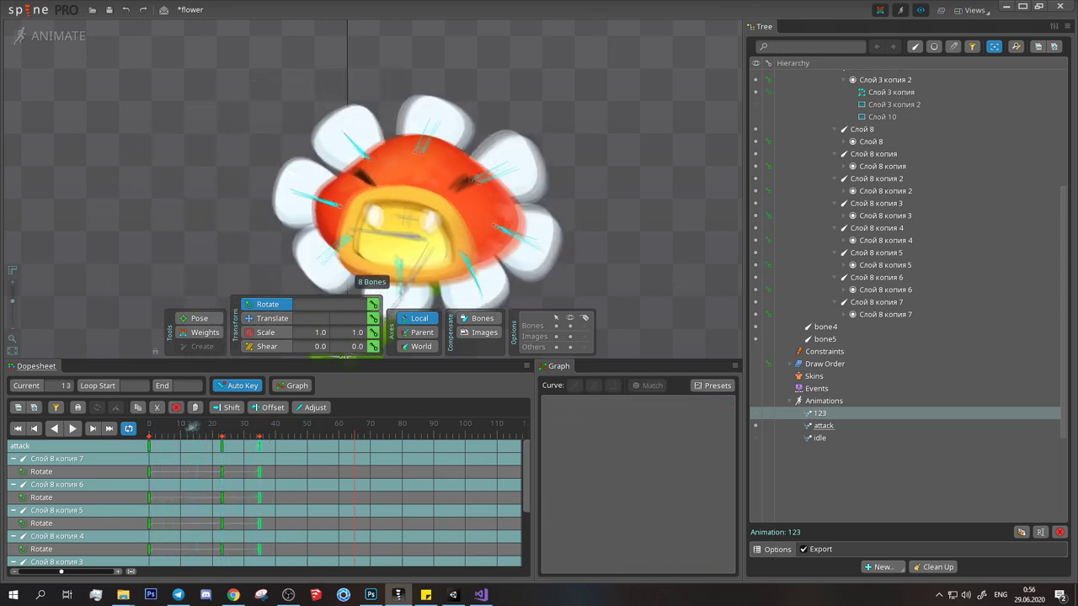
Step: Push the later petal keys later and paste copies at frames 40 and 50
left_click_drag(188, 447, 275, 434)
key("ctrl+c")
left_click(224, 435)
key("ctrl+c")
key("ctrl+v")
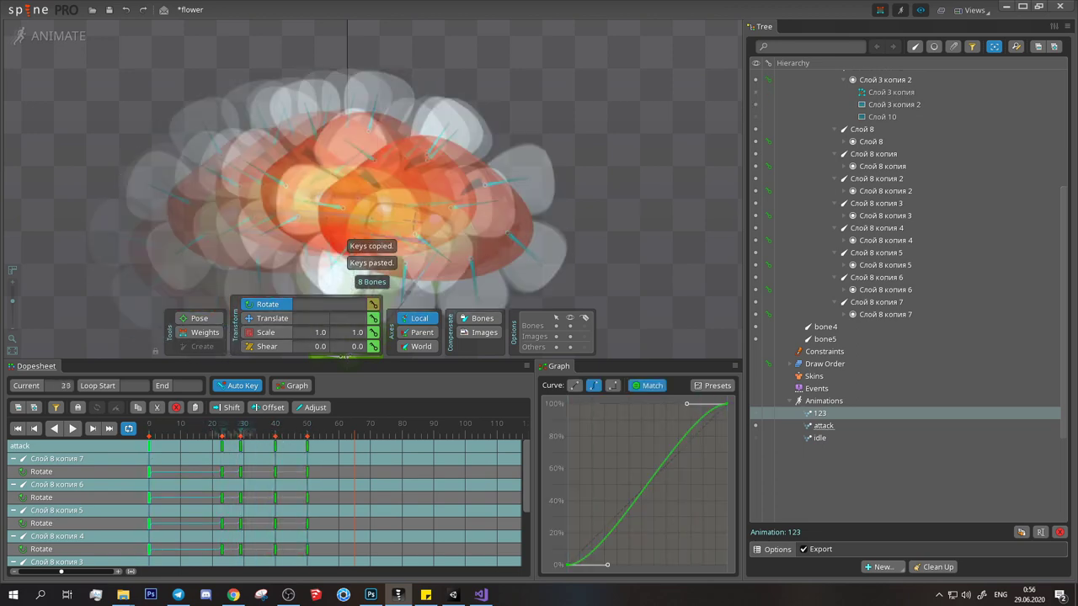
left_click(580, 229)
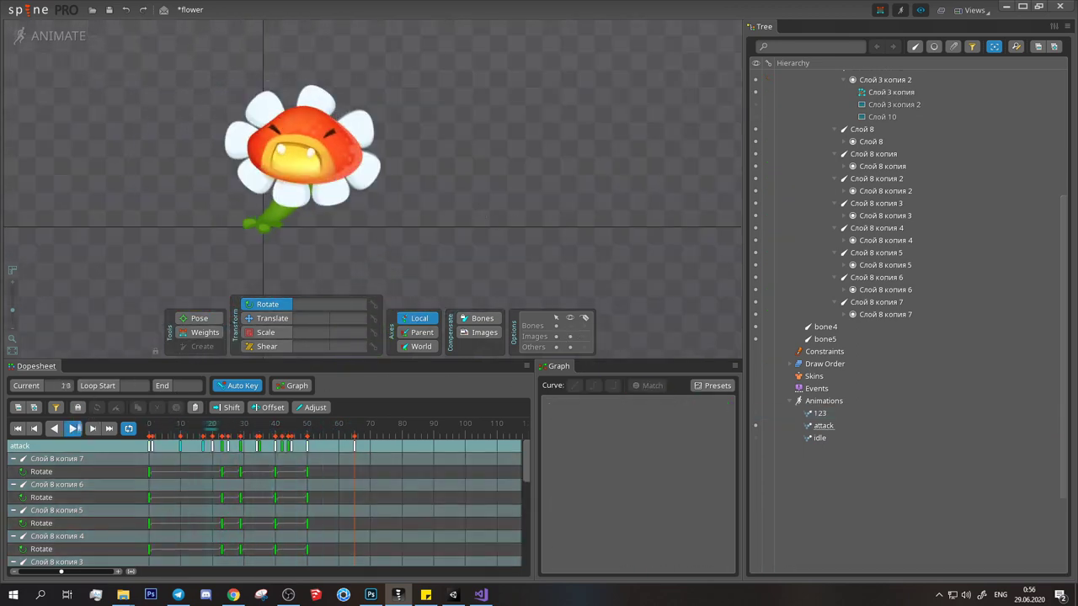
Step: Rotate the Слой 8 petal bone to about 287° at frame 20
key("space")
scroll(354, 278, "up", 3)
left_click(354, 275)
left_click(353, 275)
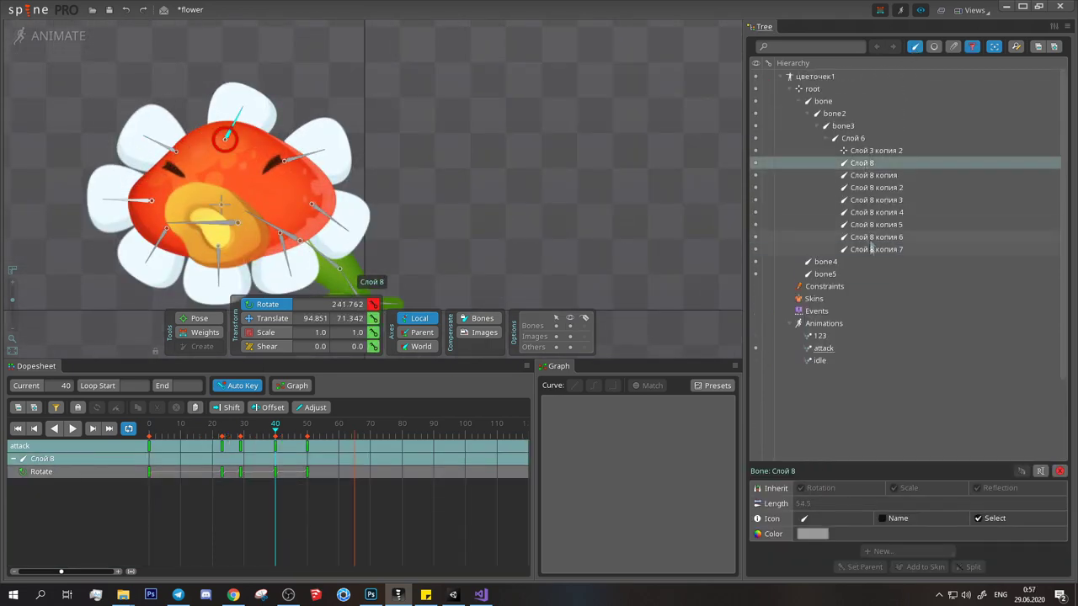
left_click(871, 249, "shift")
left_click(364, 186)
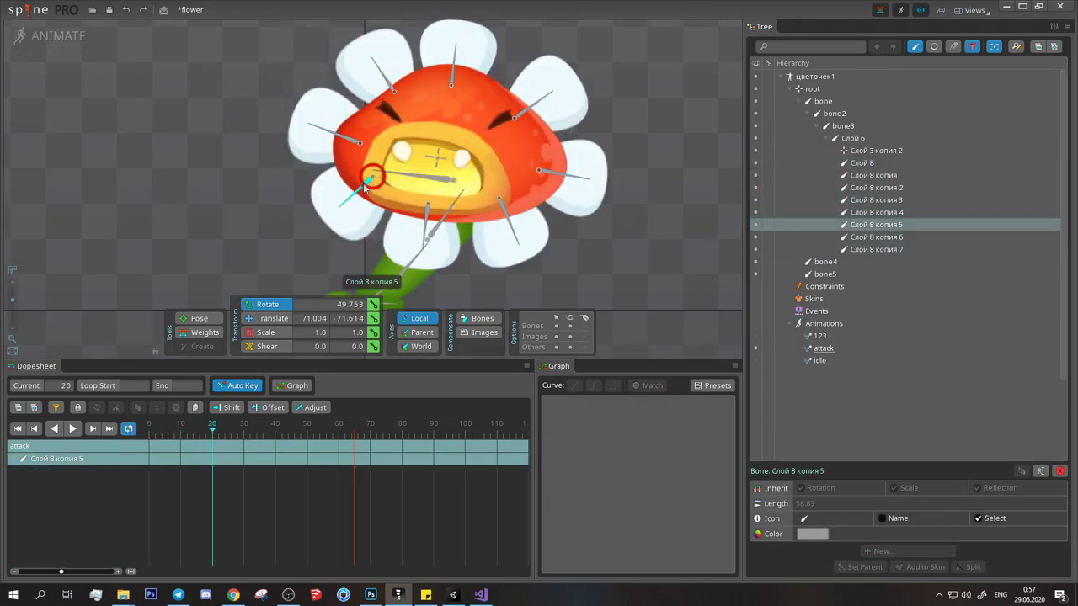
left_click(427, 202)
left_click(496, 200)
left_click(515, 118)
left_click(451, 84)
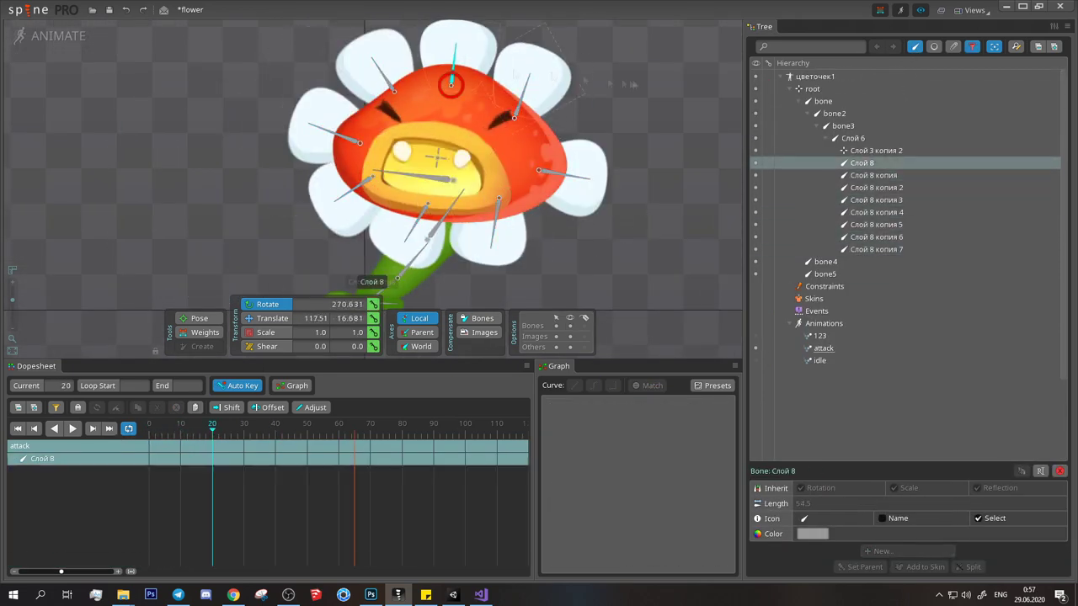
left_click_drag(589, 179, 572, 206)
left_click_drag(454, 46, 446, 51)
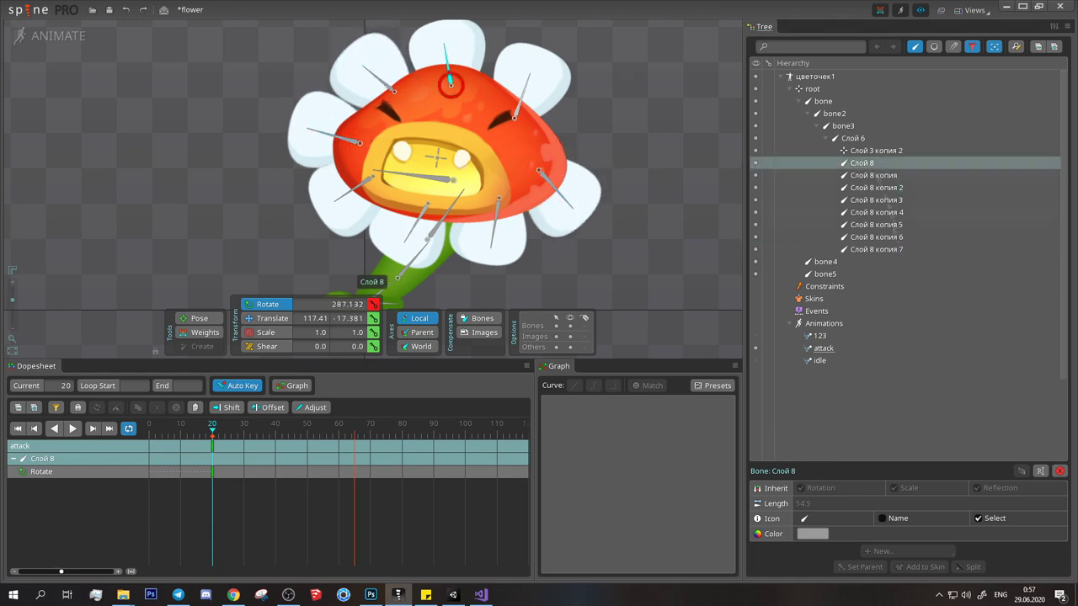
Step: Select a group of petal copies and paste their rotation keys at frame 30
left_click(875, 249, "shift")
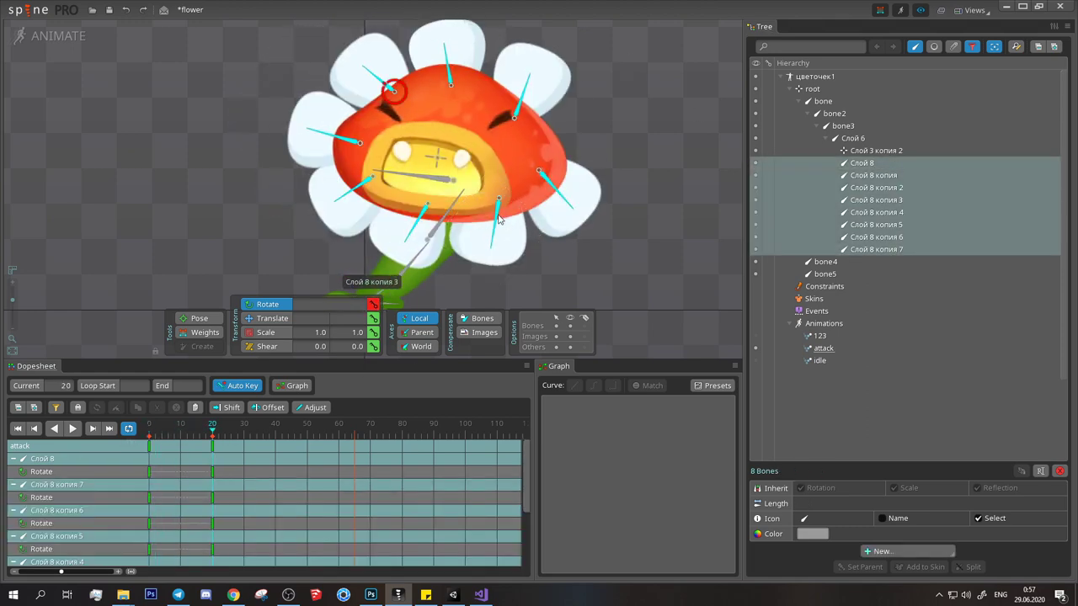
left_click(497, 199)
left_click(514, 117)
left_click(451, 84)
left_click(389, 87)
left_click(358, 187)
left_click_drag(137, 441, 210, 437)
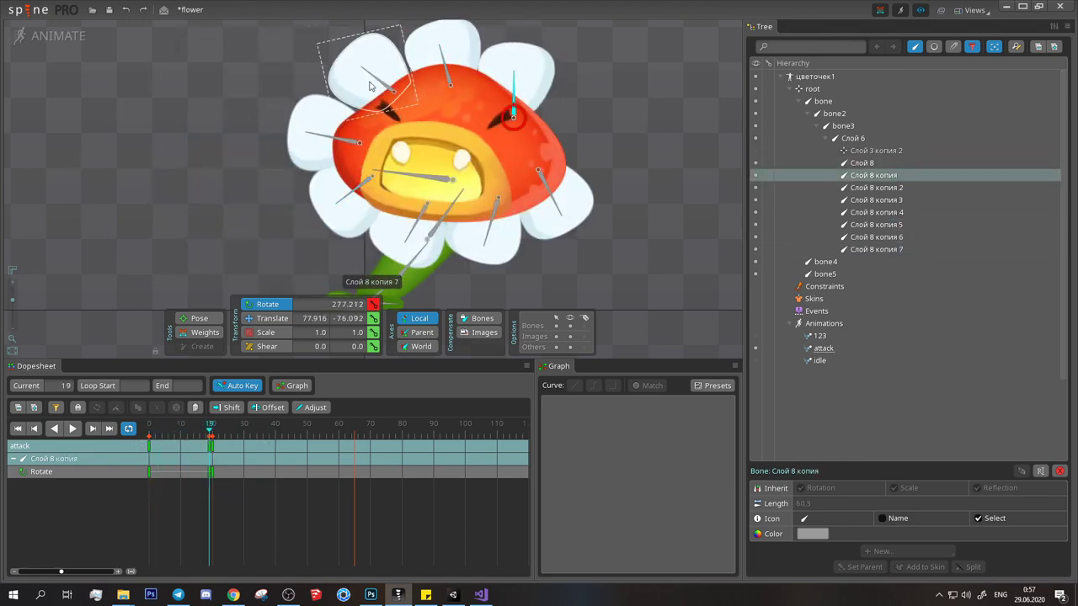
left_click(390, 99, "ctrl")
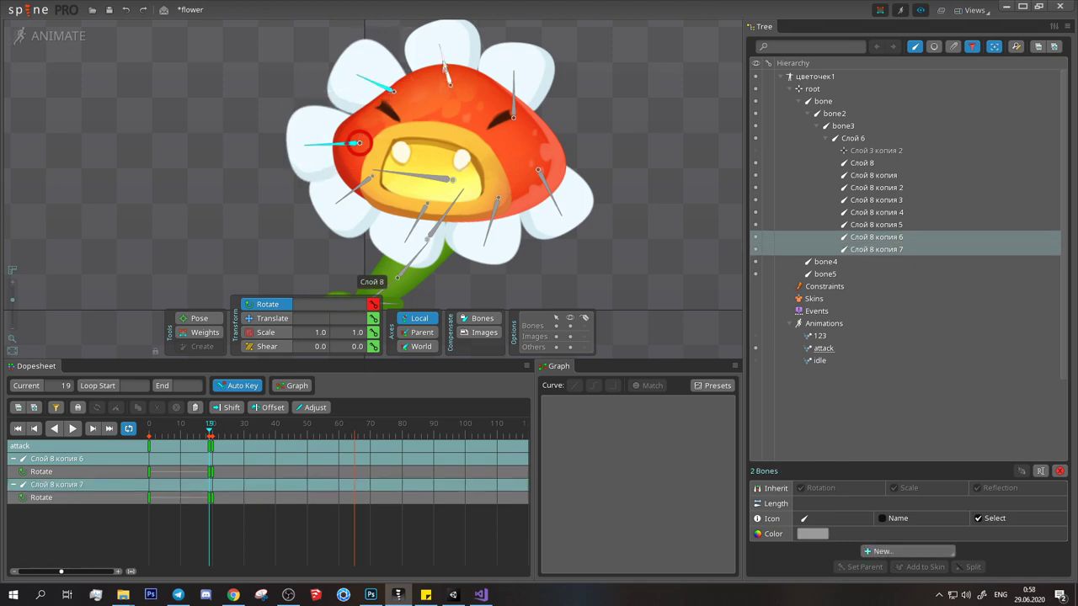
left_click_drag(211, 435, 276, 434)
key("ctrl+v")
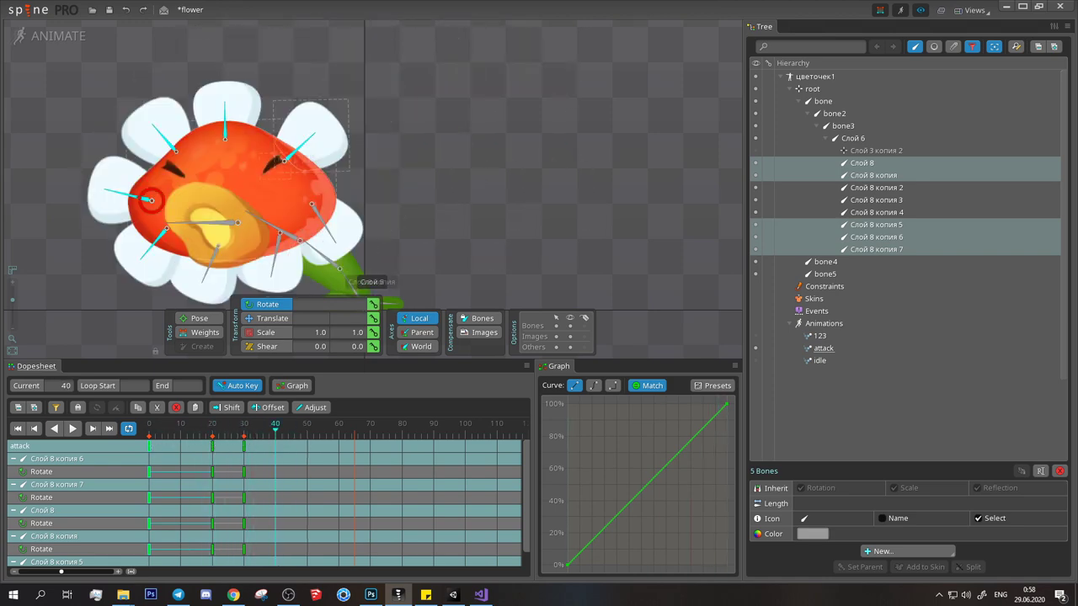
Step: Undo several petal key edits and preview the petal motion around frame 40
left_click(313, 212)
key("ctrl+z")
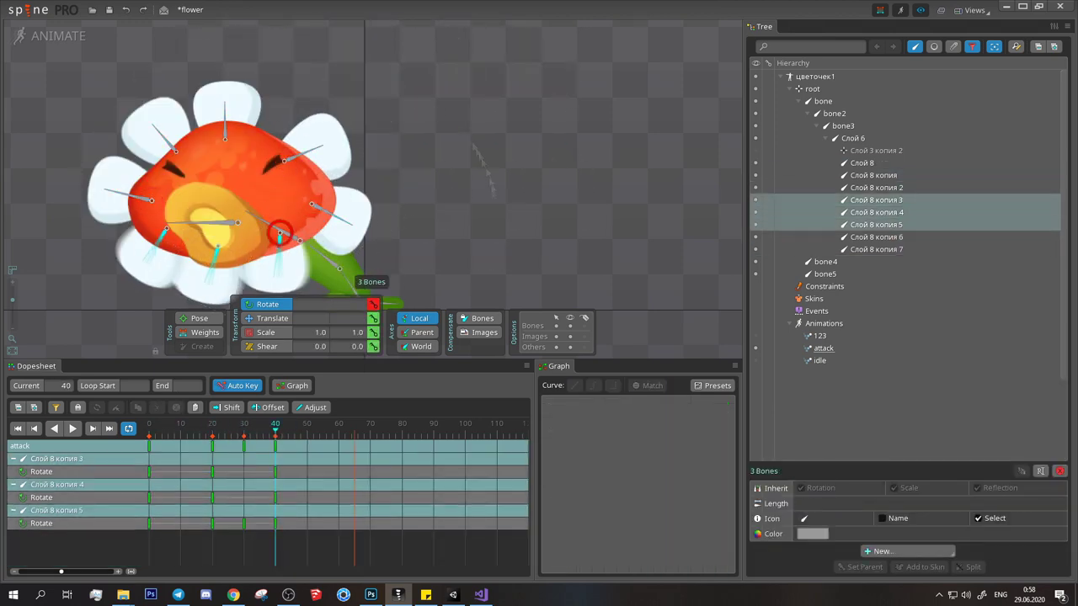
key("ctrl+z")
key("ctrl+z")
left_click_drag(276, 434, 274, 446)
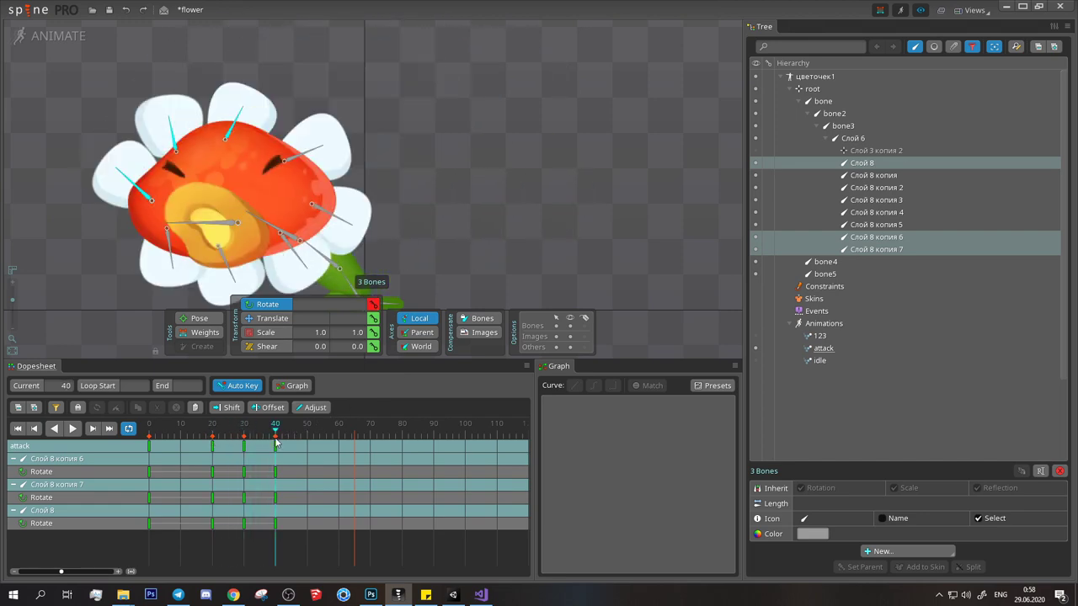
key("ctrl+z")
key("ctrl+z")
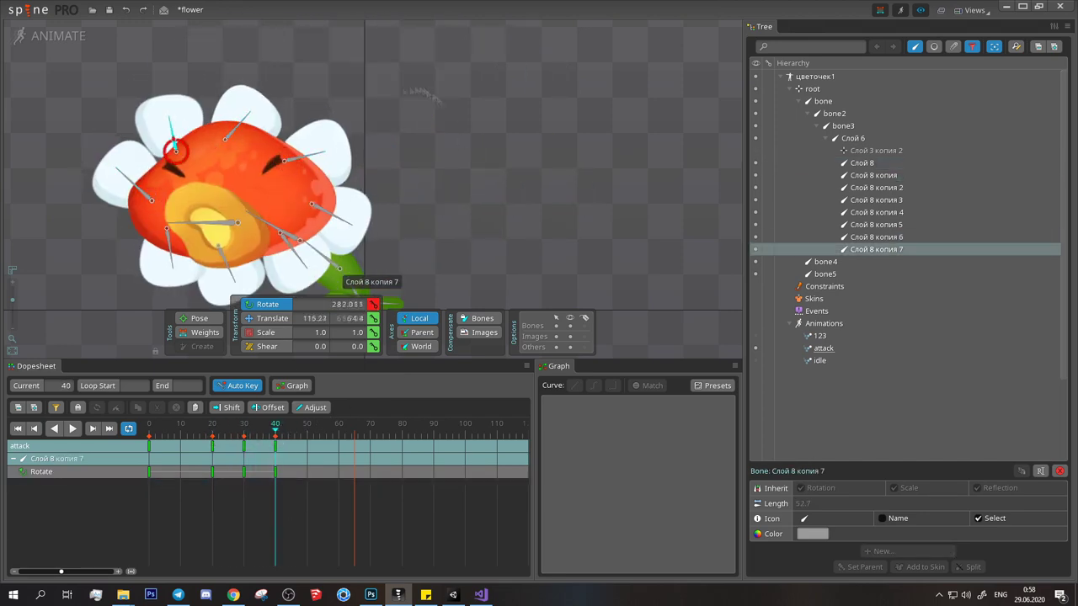
key("ctrl+z")
key("ctrl+z")
left_click_drag(276, 434, 307, 438)
key("ctrl+z")
key("ctrl+z")
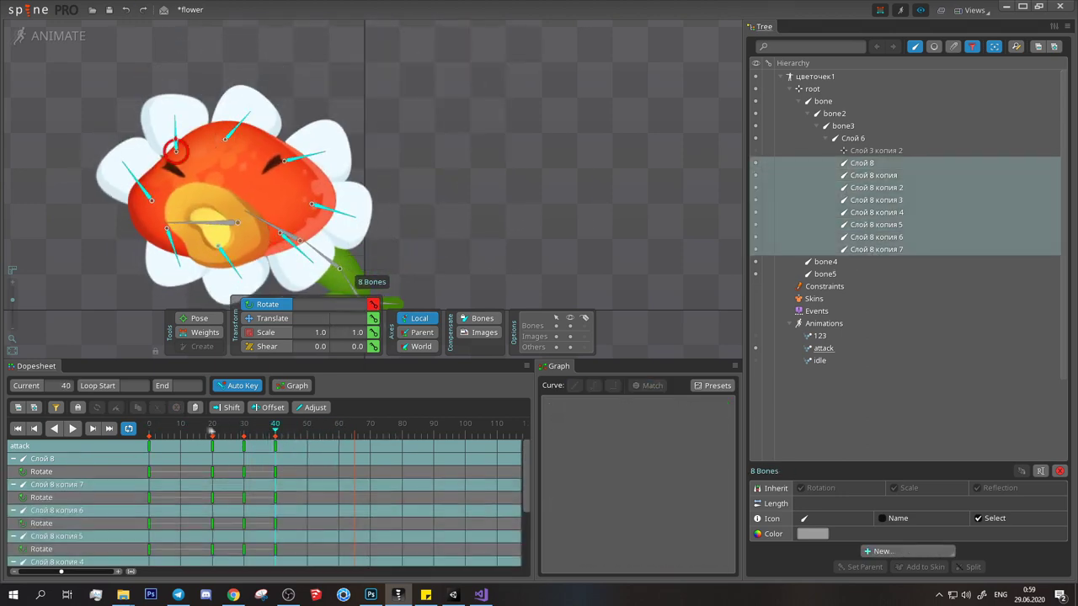
Step: Paste the petals' rotation keys at frame 50 and shift the last keys from 63 to 66
key("ctrl+c")
key("ctrl+v")
left_click(273, 431)
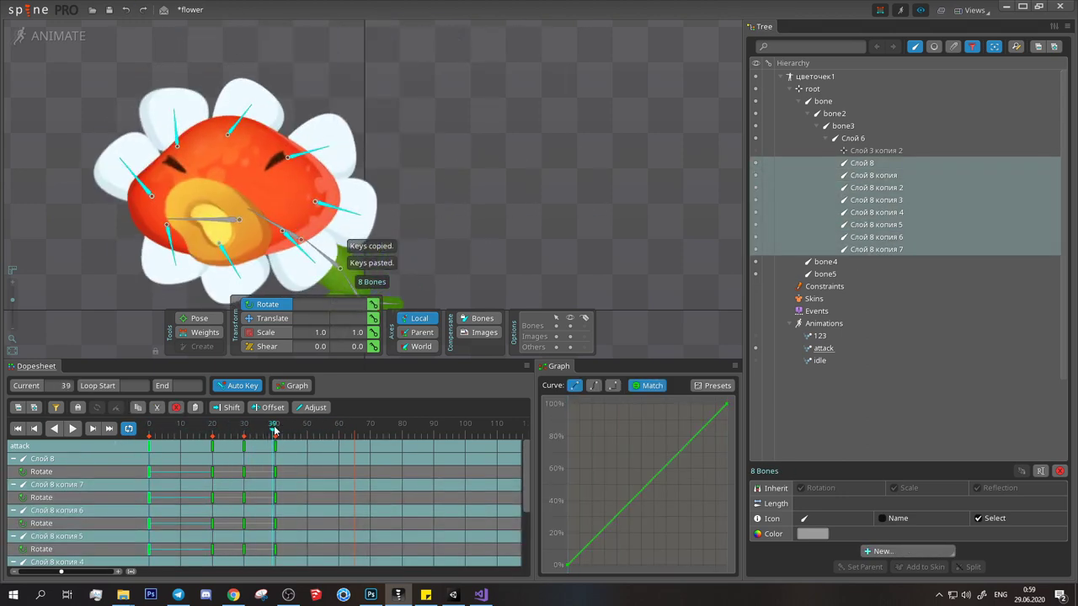
mouse_move(273, 431)
left_mouse_down()
mouse_move(308, 431)
mouse_move(181, 431)
left_mouse_up()
key("ctrl+v")
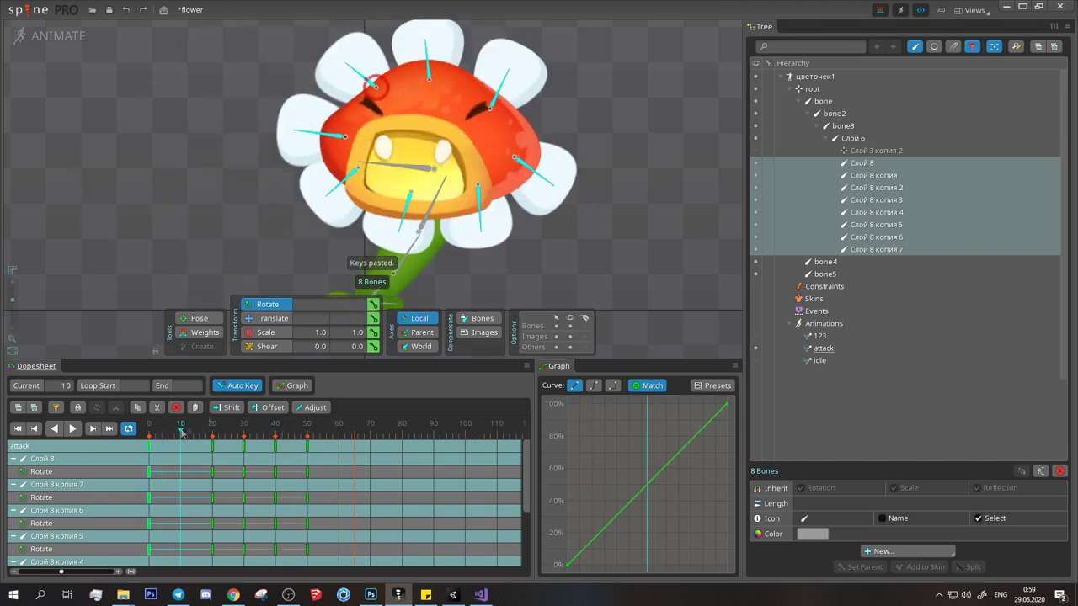
left_click_drag(327, 436, 338, 436)
key("ctrl+c")
key("space")
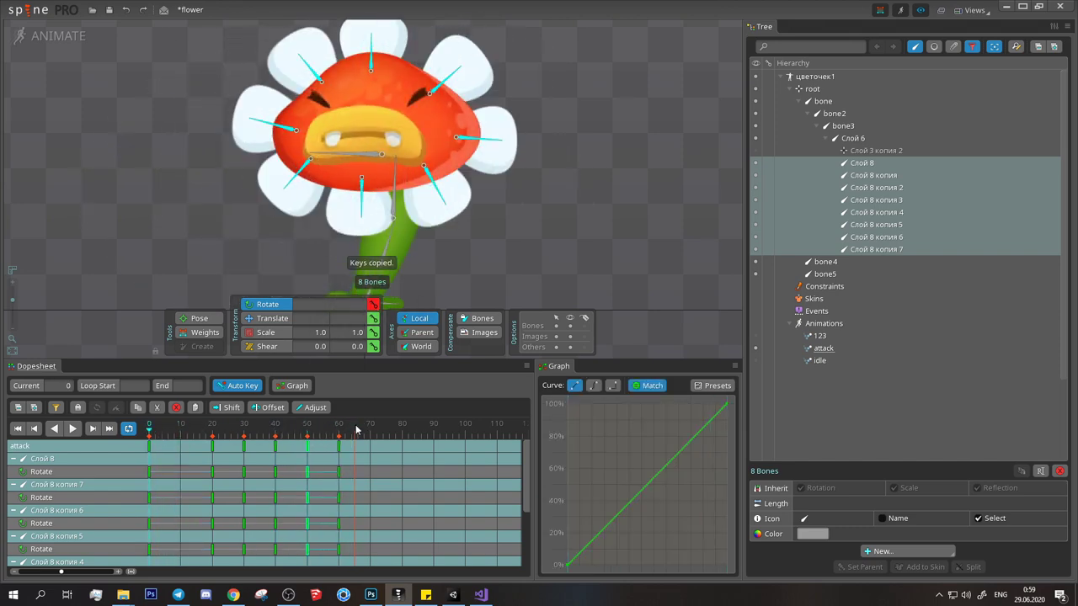
Step: Reselect the eight petal bones and scrub the timeline from the start toward frame 60
left_click(515, 218)
left_click(71, 429)
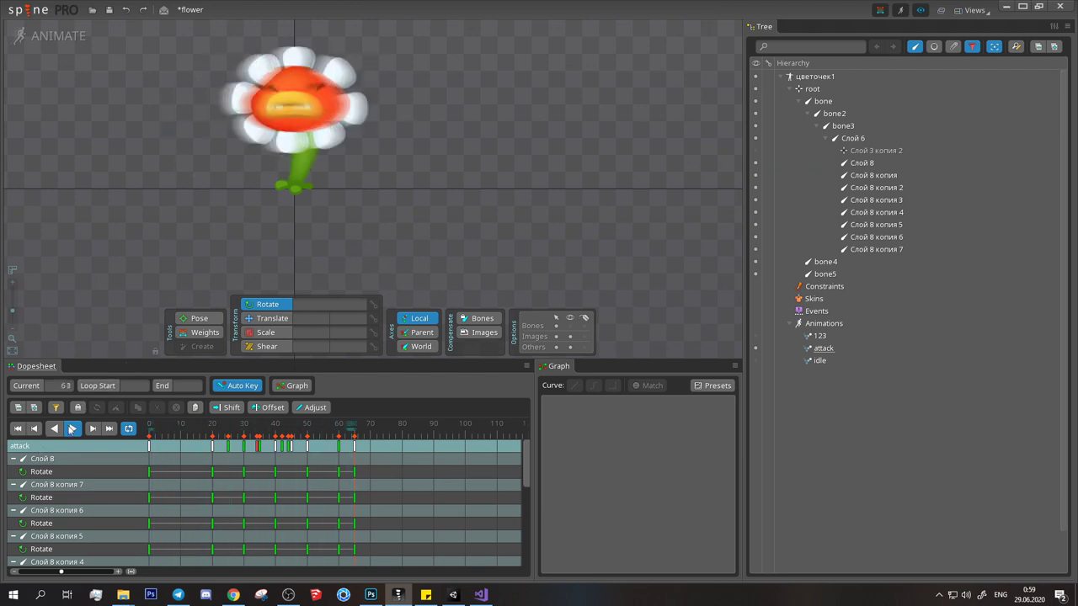
left_click_drag(873, 164, 875, 249)
left_click(155, 434)
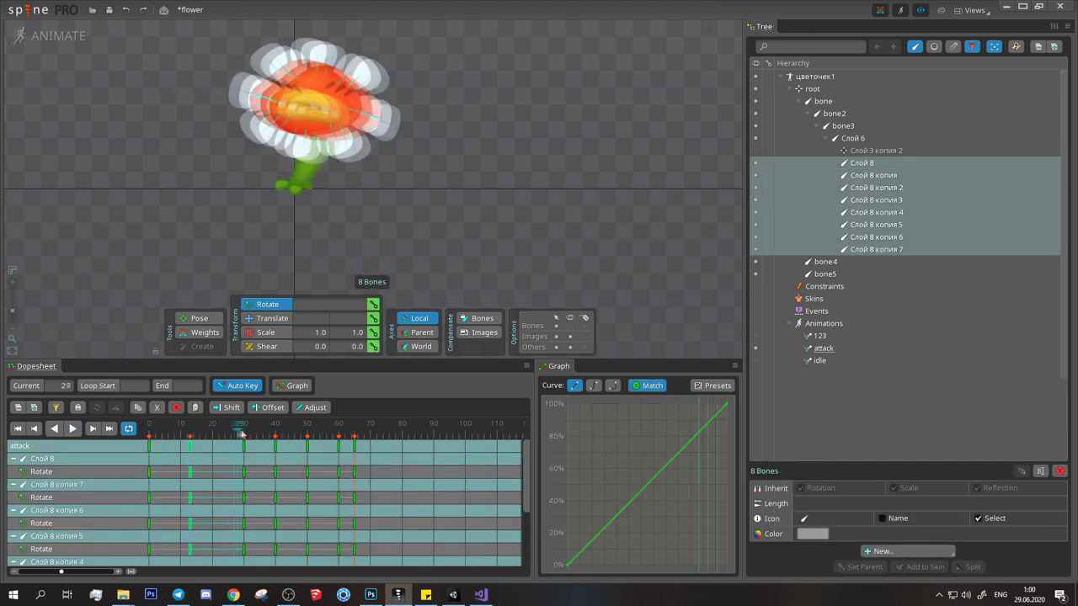
left_click_drag(338, 441, 339, 442)
left_click(328, 120)
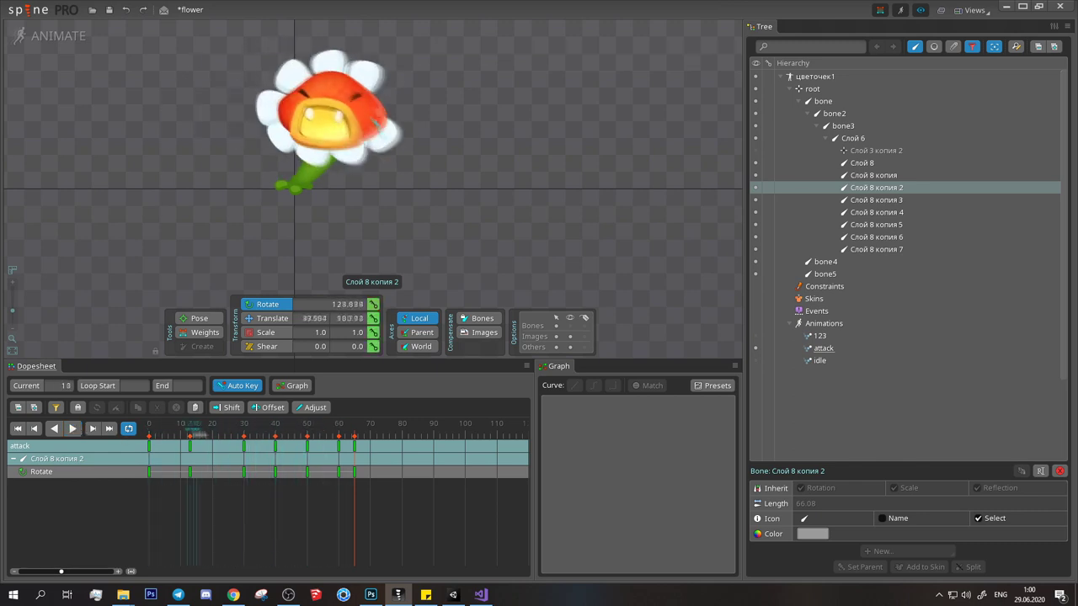
left_click(876, 249, "shift")
left_click(179, 434)
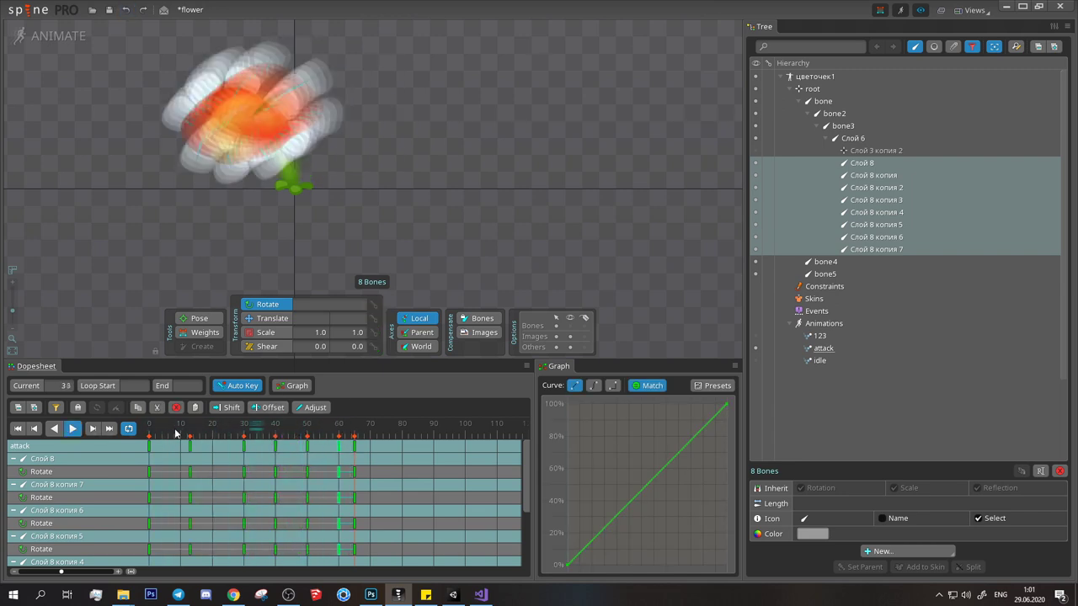
Step: Stop attack playback, select all eight petal bones, and scrub to frame 65 and back
key("space")
key("space")
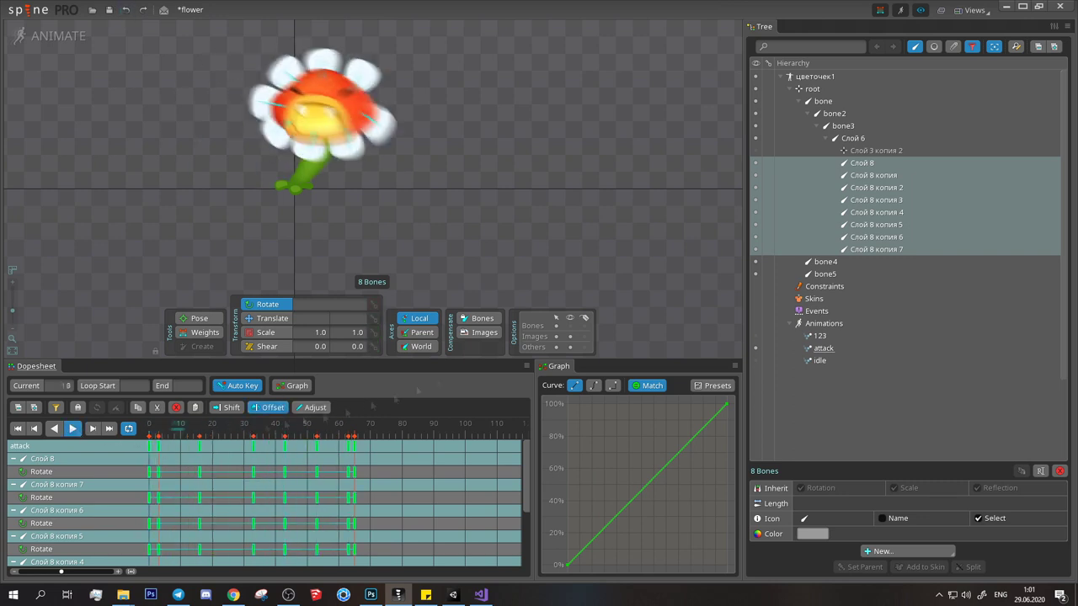
key("Escape")
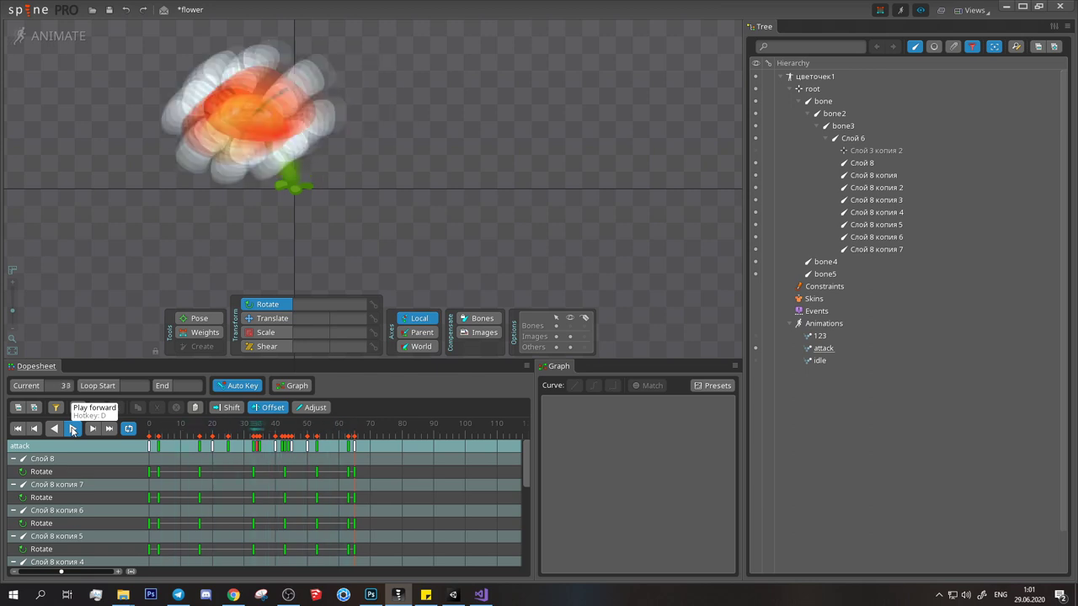
left_click(72, 428)
left_click(193, 434)
left_click_drag(215, 431, 354, 435)
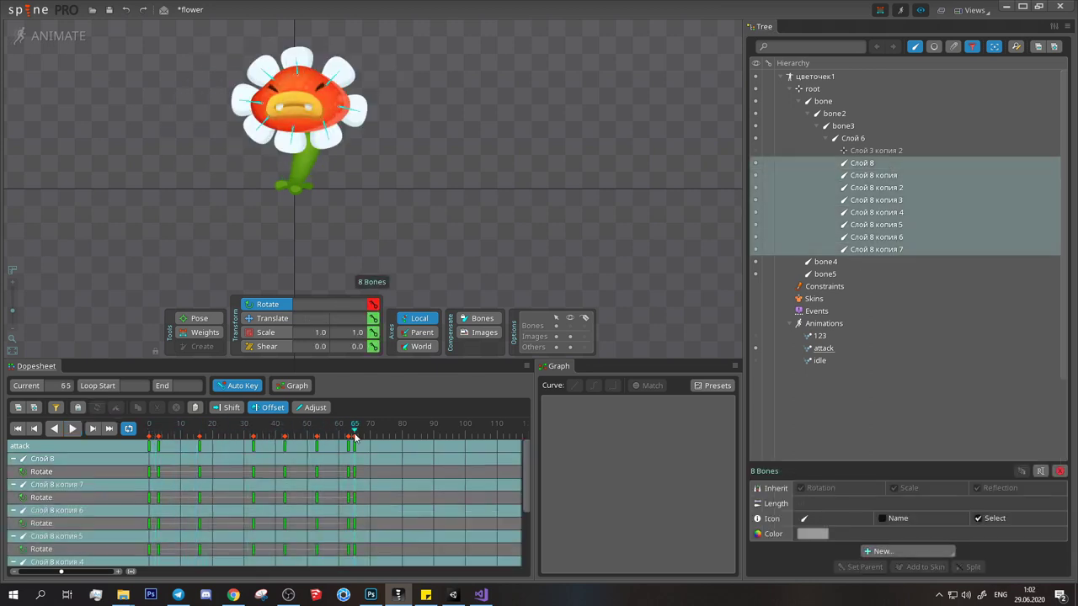
left_click_drag(284, 431, 107, 438)
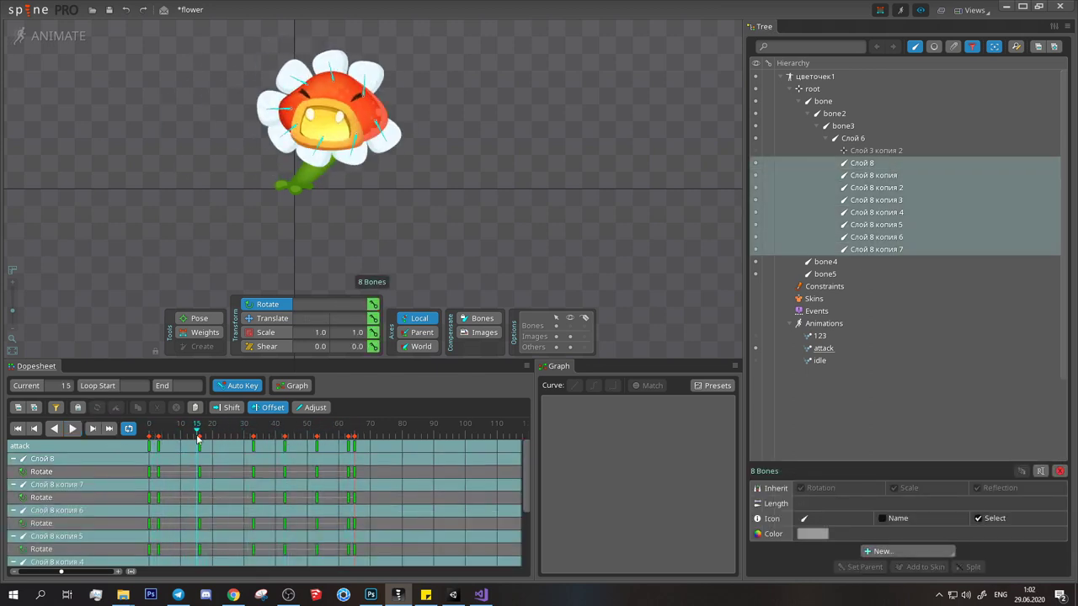
Step: Stagger petal keys in pairs: копия 2, копия 7 with копия 4, Слой 8 with копия 3
scroll(379, 92, "up", 3)
left_click(362, 198)
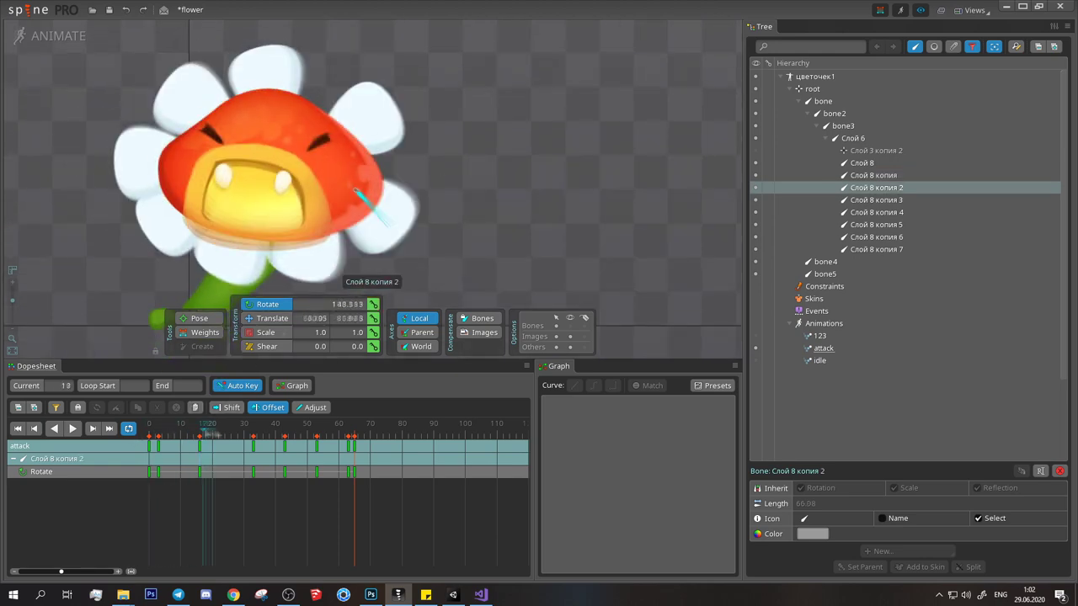
scroll(290, 175, "down", 3)
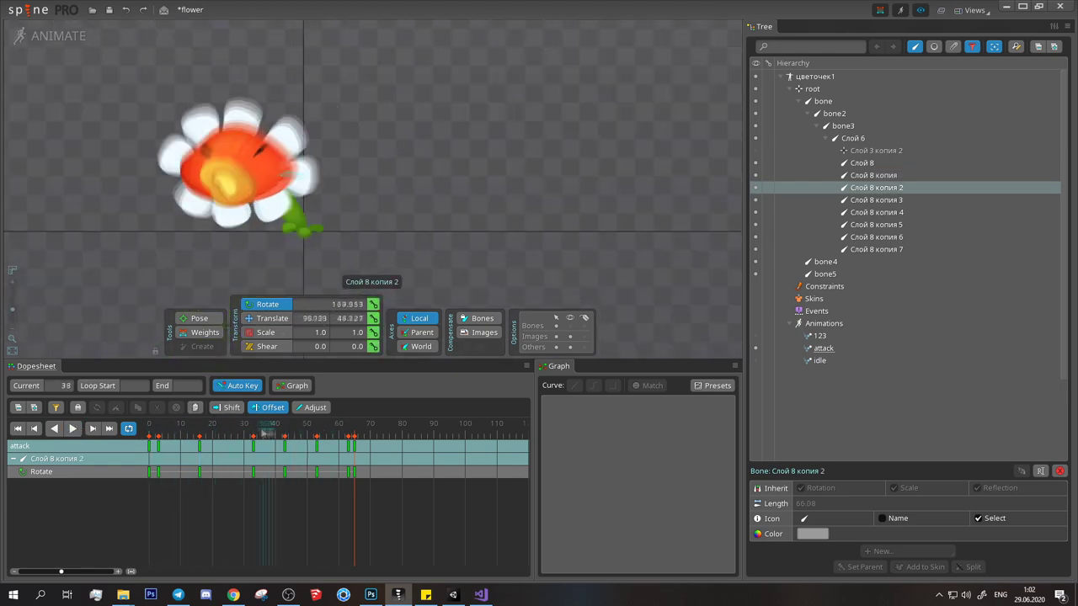
left_click(867, 177, "shift")
left_click(176, 144)
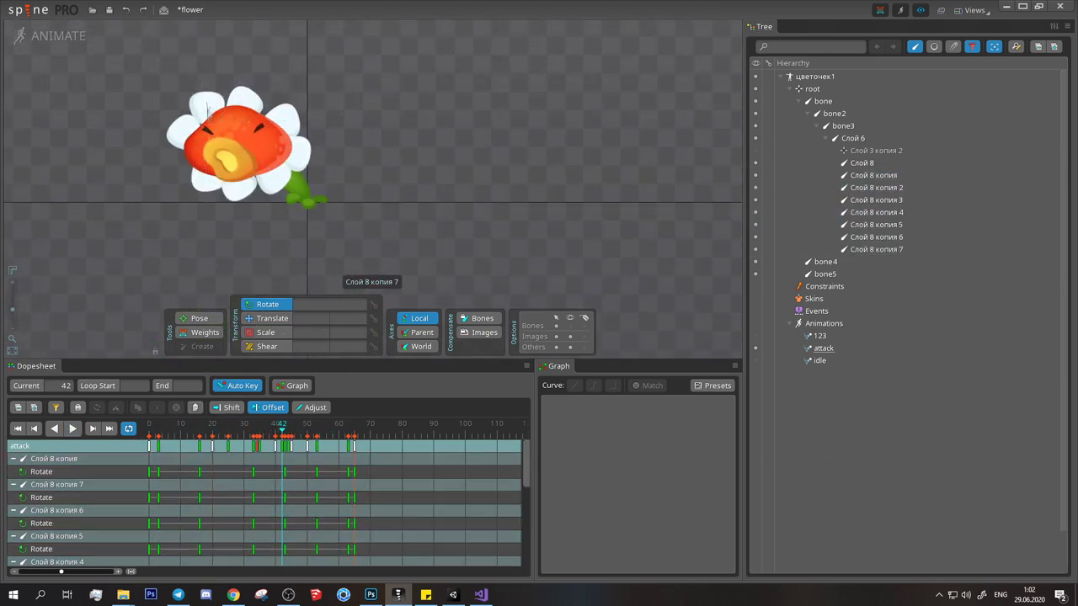
left_click(289, 446)
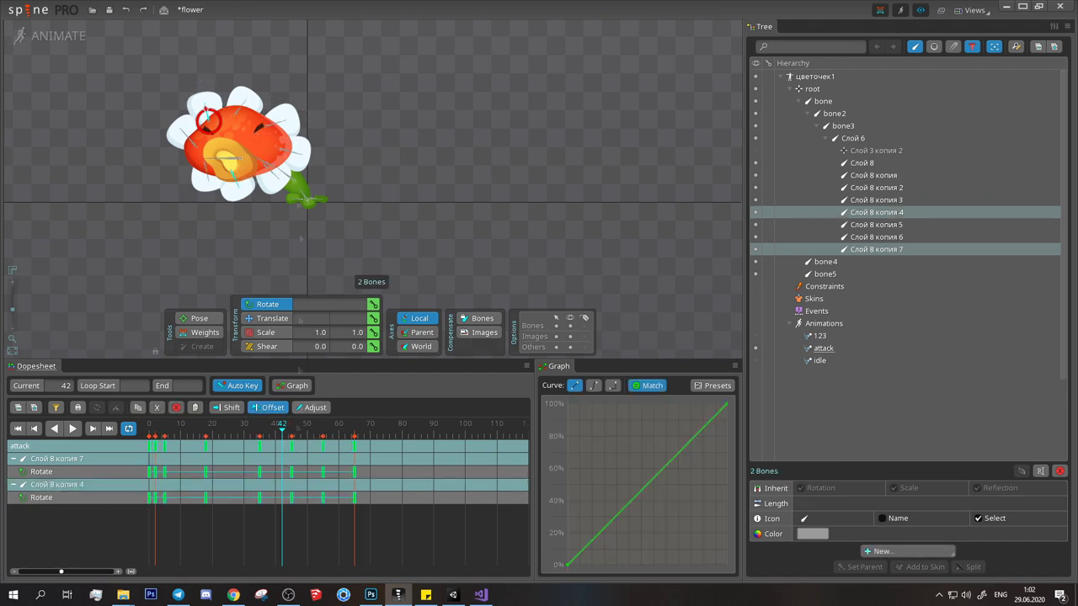
left_click(293, 448)
Step: Check the timing in playback, then offset the Слой 8 копия and копия 2 petals
key("space")
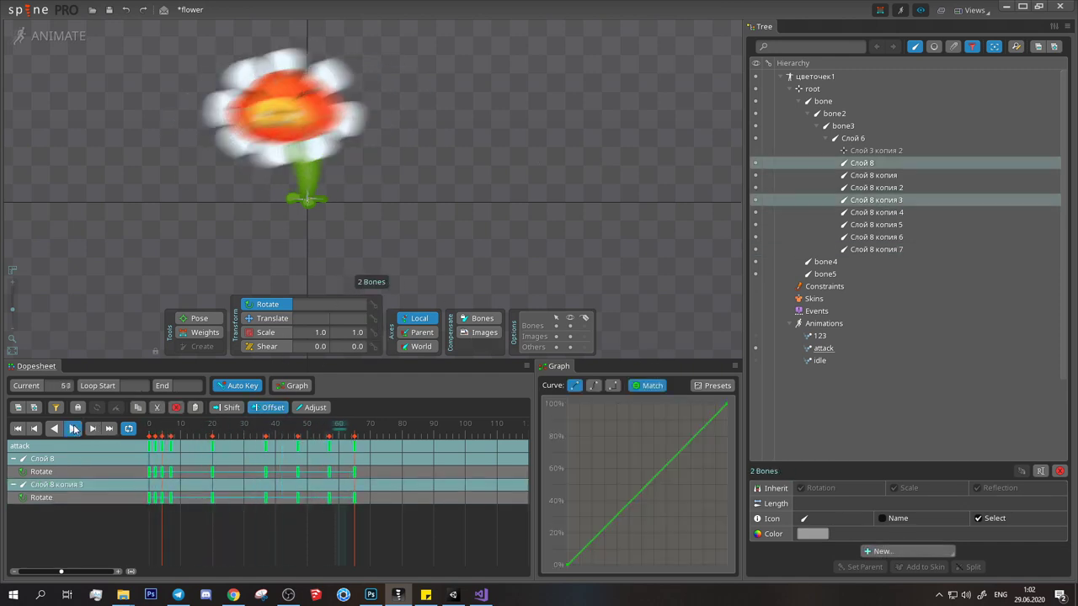
key("space")
left_click(295, 157)
left_click(295, 447)
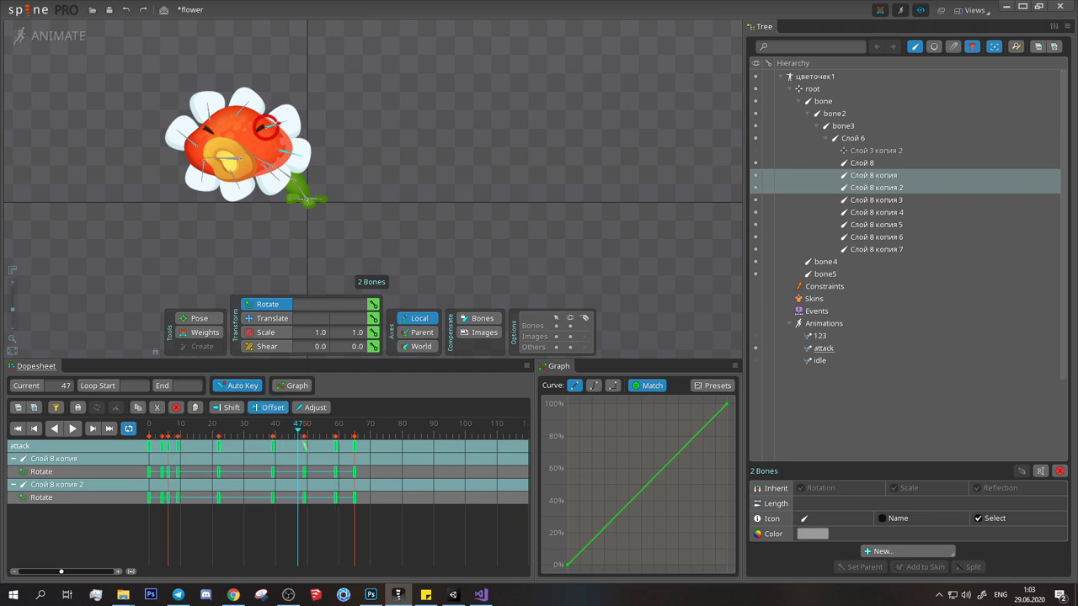
key("space")
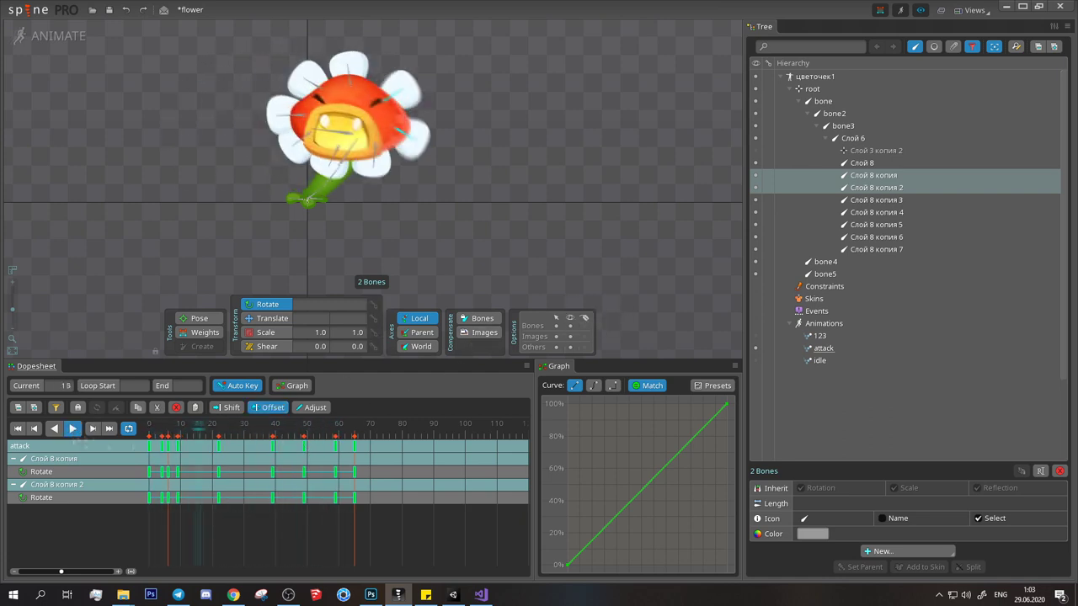
key("space")
Step: Play the attack animation with all eight petals selected, then select the Слой 6 bone
left_click(165, 440)
key("space")
left_click(486, 244)
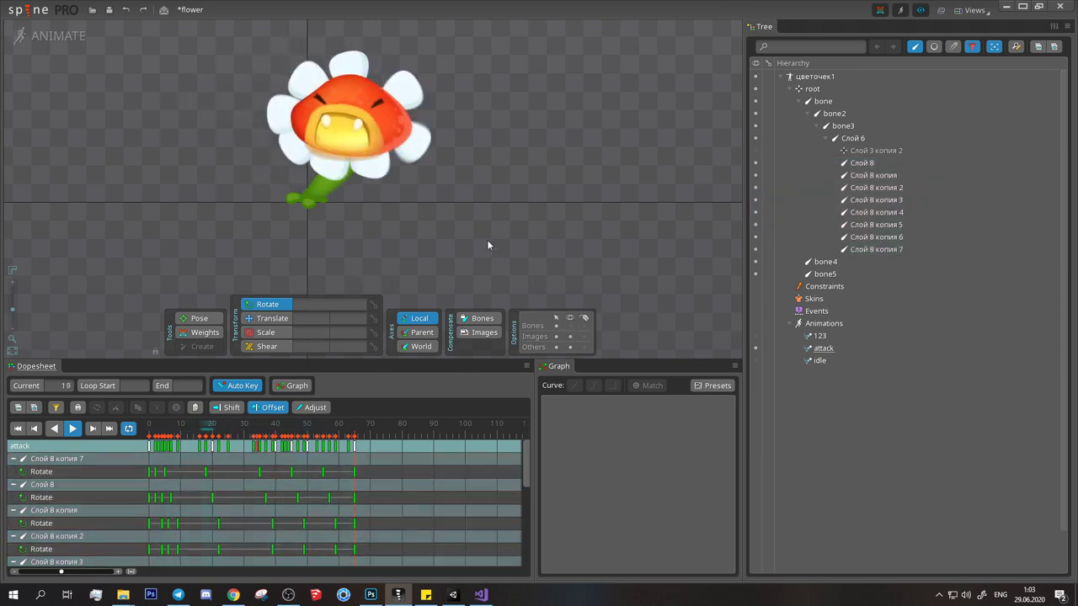
left_click(337, 130)
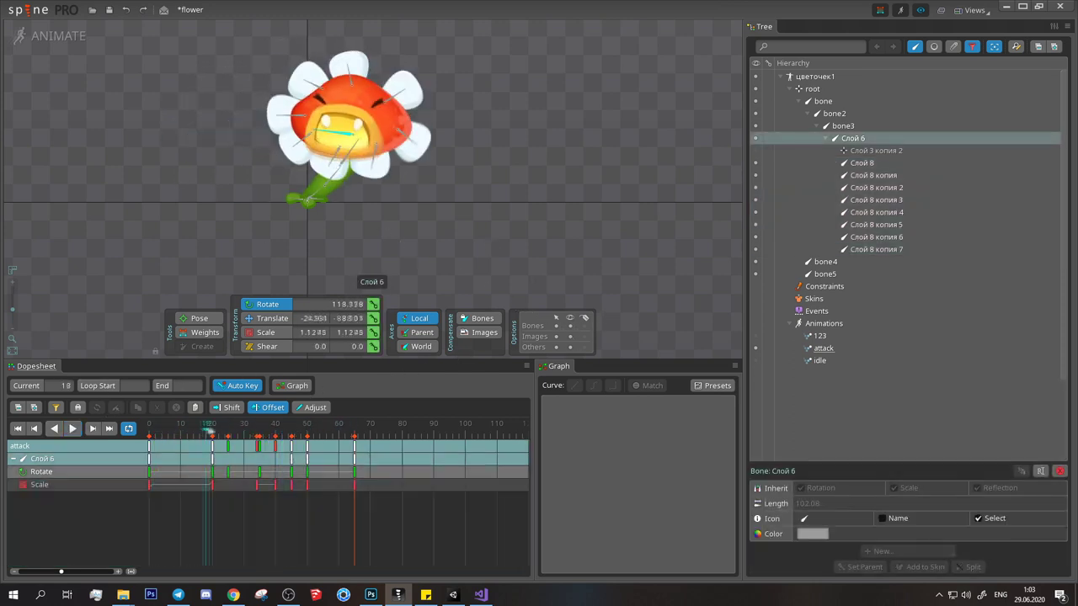
Step: Shift the attack keys from frame 27 onward about six frames later, checking playback
left_click(232, 455)
left_click_drag(278, 447, 287, 446)
key("space")
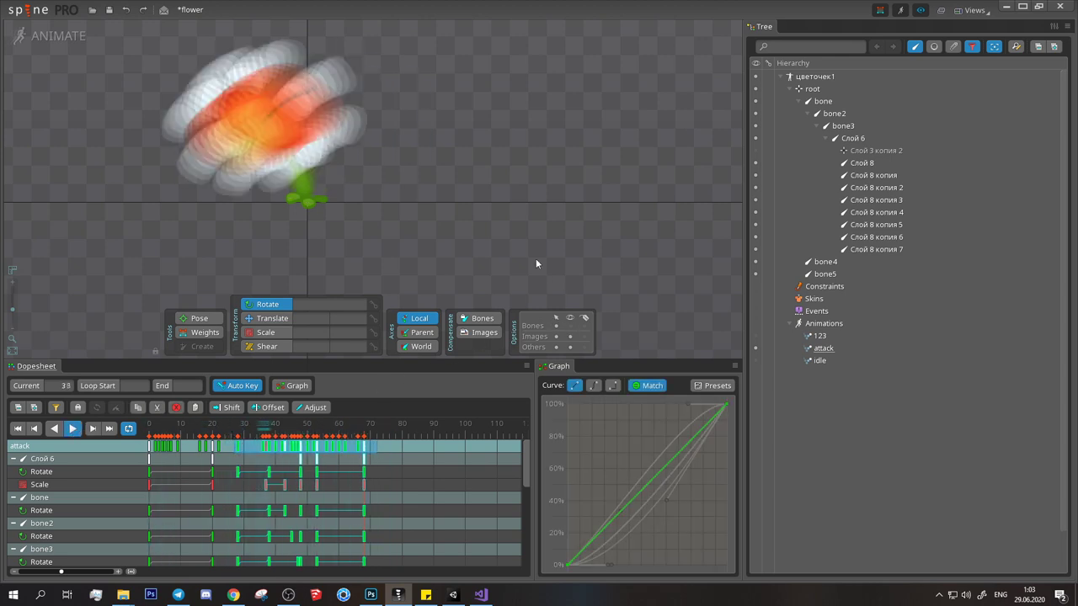
left_click_drag(249, 447, 256, 447)
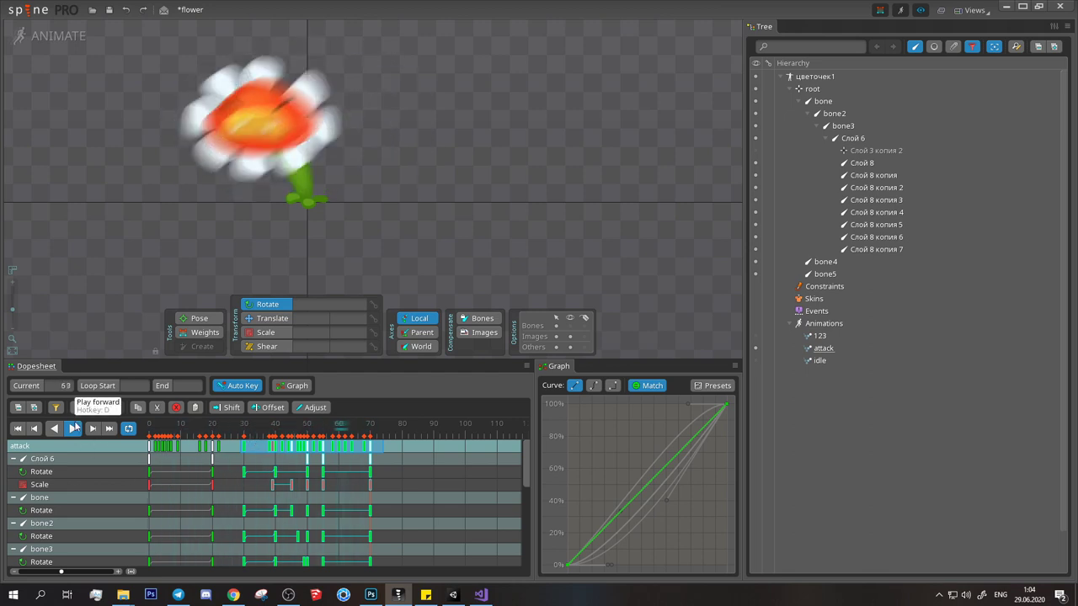
left_click(74, 428)
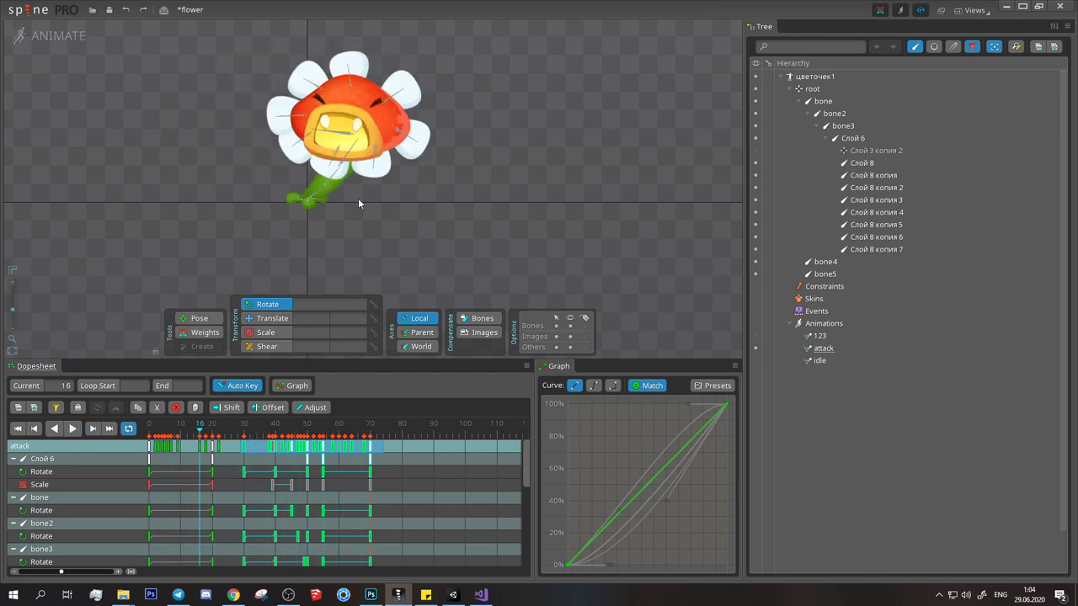
Step: With Слой 6 selected, duplicate the attack animation as attack2
left_click(358, 202)
left_click(211, 432)
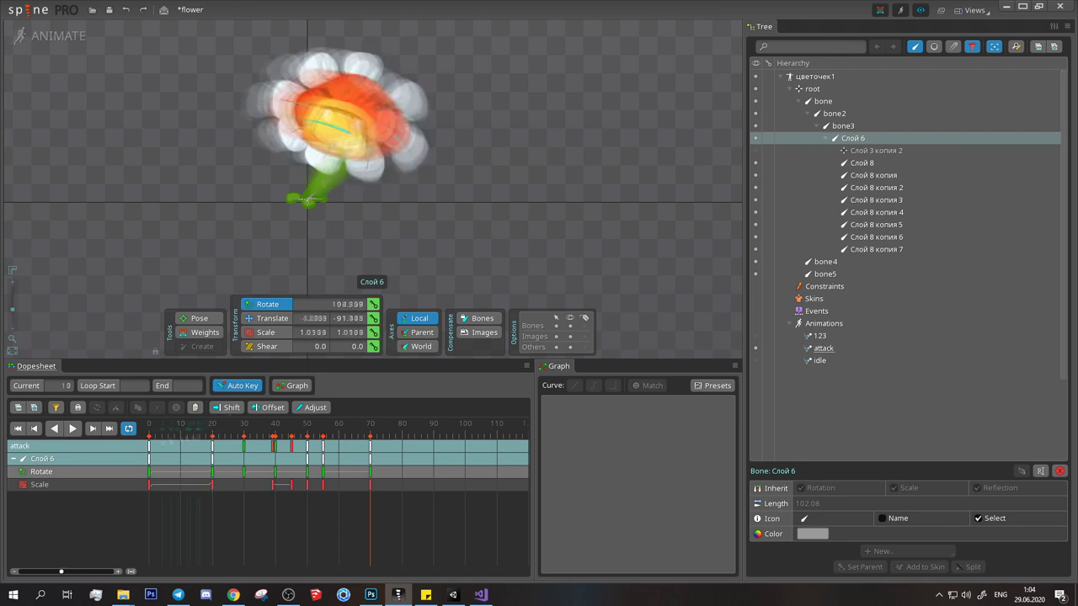
left_click(828, 351)
mouse_move(149, 424)
left_mouse_down()
mouse_move(264, 428)
mouse_move(216, 432)
left_mouse_up()
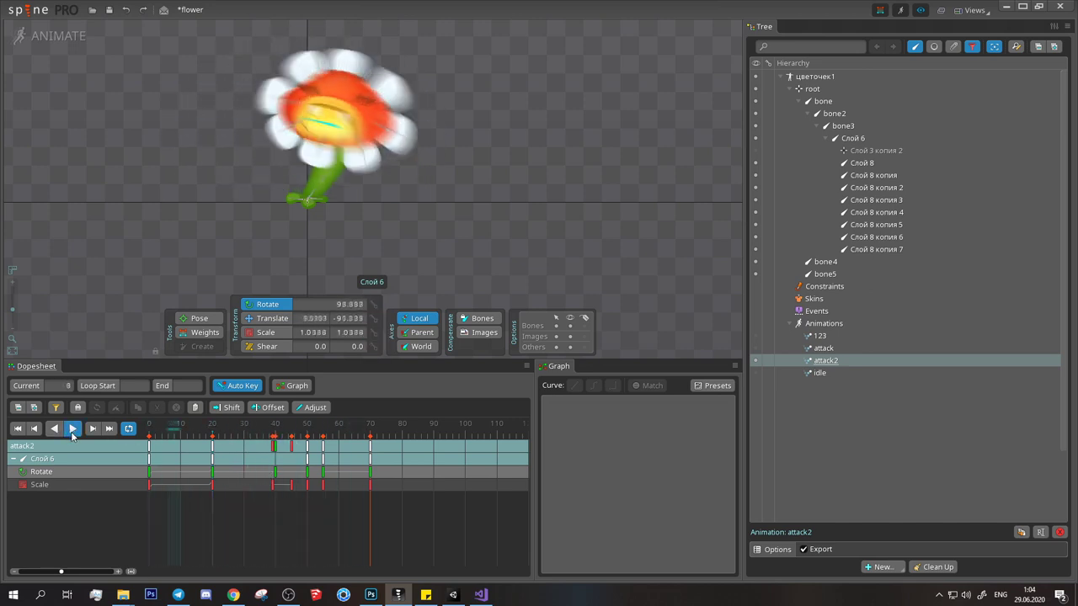
Step: Play attack2 with its pasted Слой 6 key, then reopen attack and select a bone2 rotation key
left_click(72, 428)
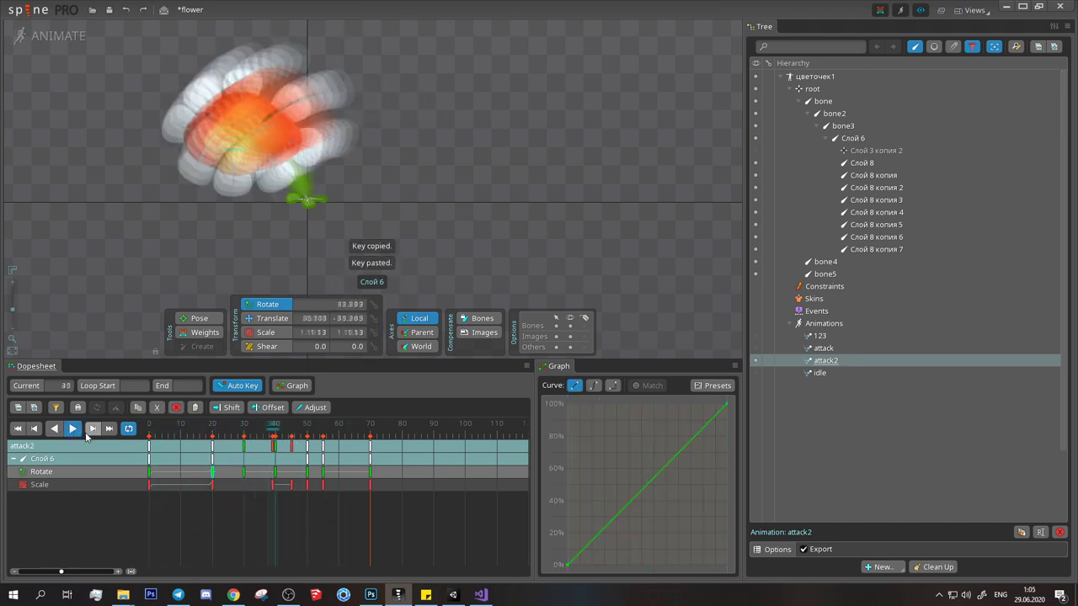
left_click(543, 197)
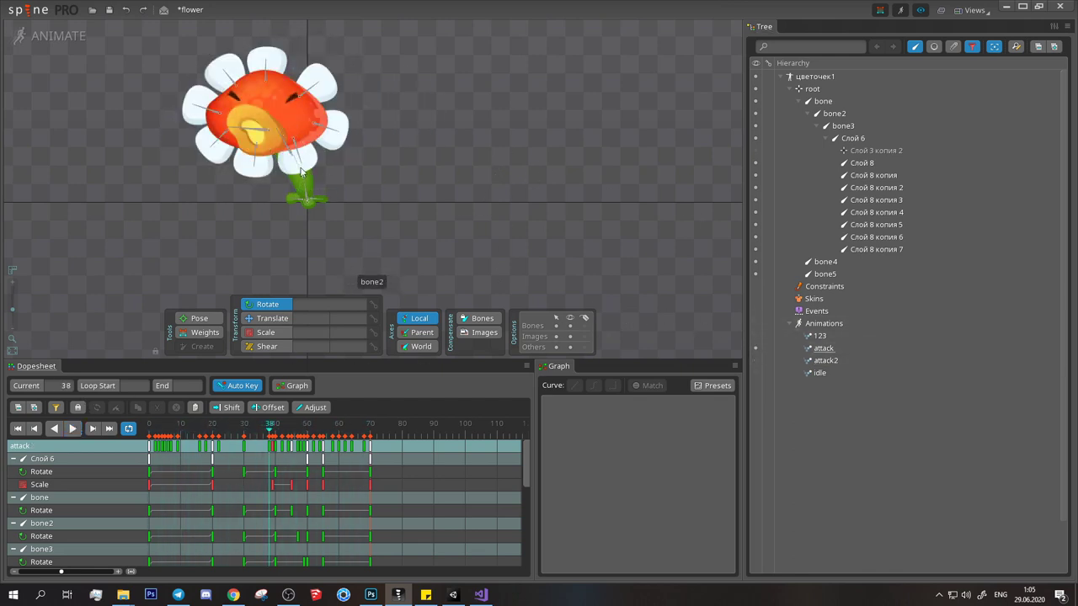
left_click(754, 347)
left_click(149, 498)
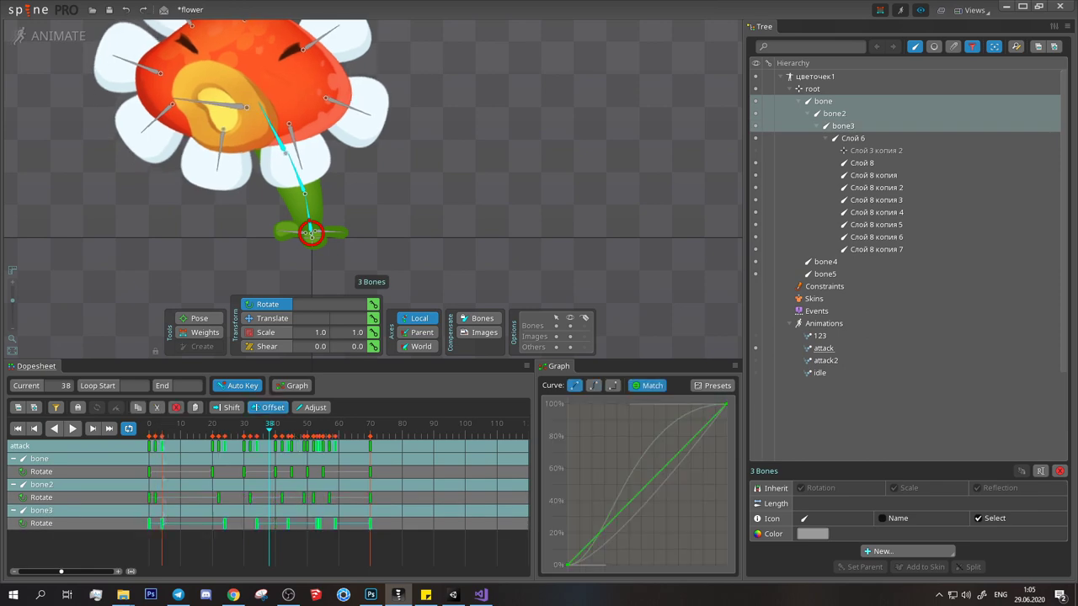